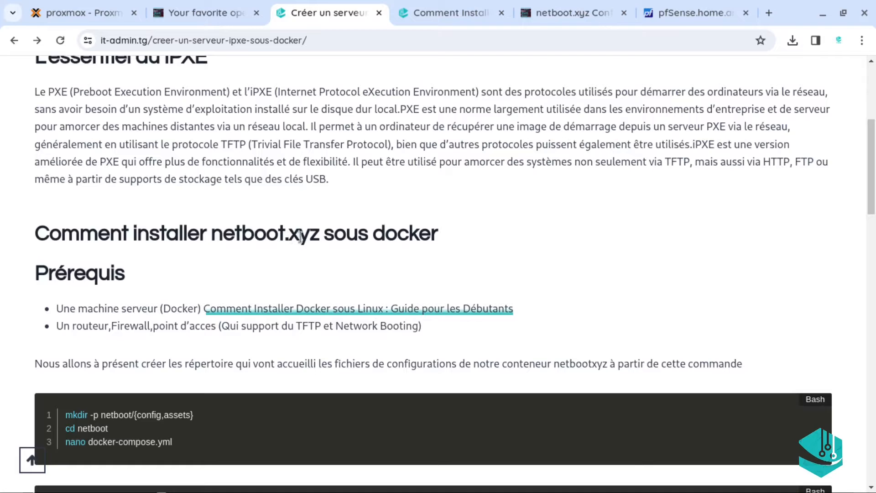
Read the netboot.xyz introduction, highlighting 'netboot.xyz' and 'clés USB' along the way
{"action": "left_click_drag", "start_coordinate": [318, 236], "coordinate": [223, 237]}
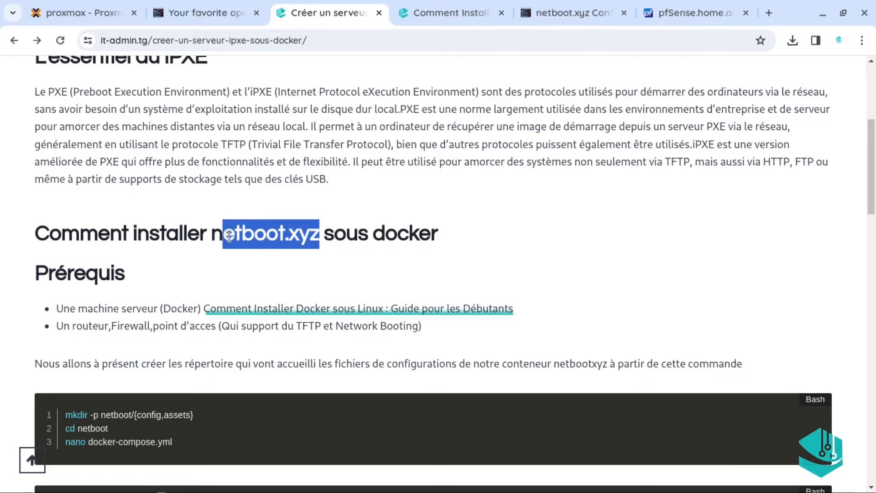
{"action": "left_click", "coordinate": [325, 255]}
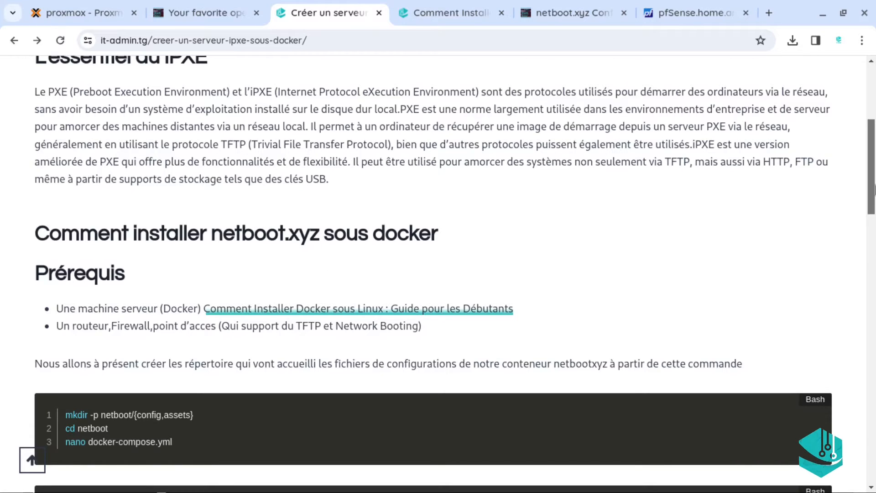
{"action": "scroll", "coordinate": [872, 166], "scroll_direction": "up", "scroll_amount": 3}
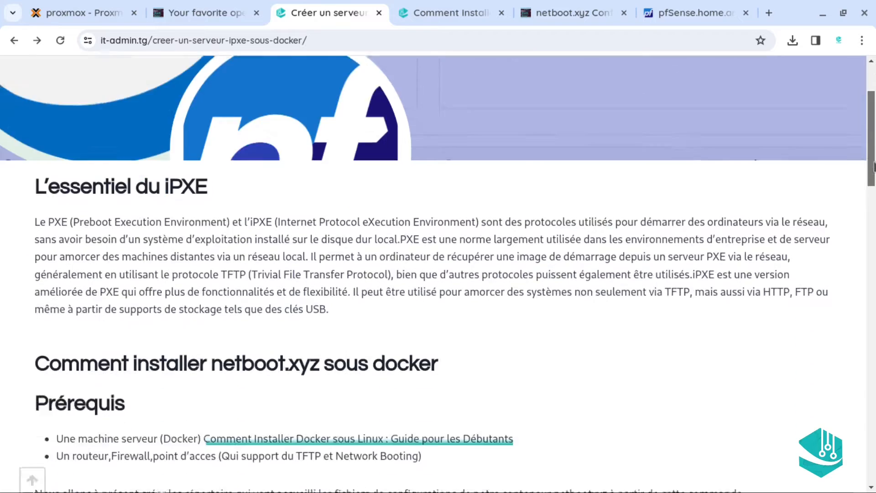
{"action": "left_click_drag", "start_coordinate": [874, 167], "coordinate": [872, 132]}
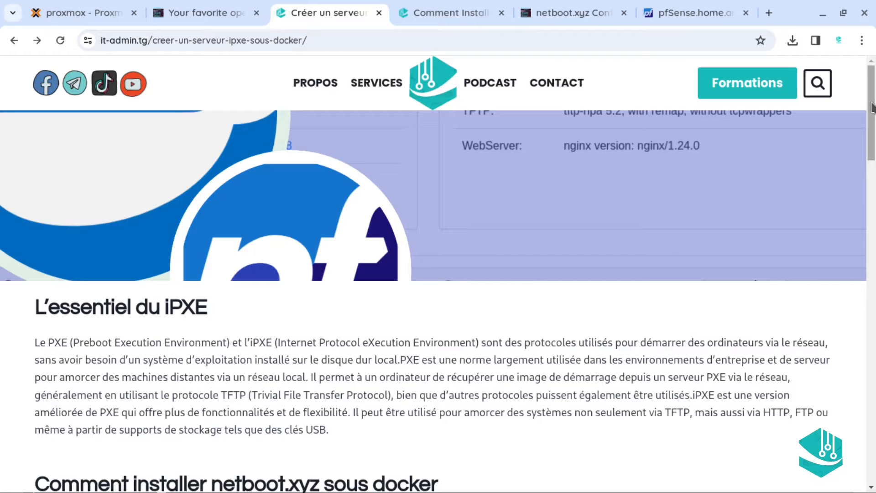
{"action": "left_click_drag", "start_coordinate": [872, 107], "coordinate": [874, 85]}
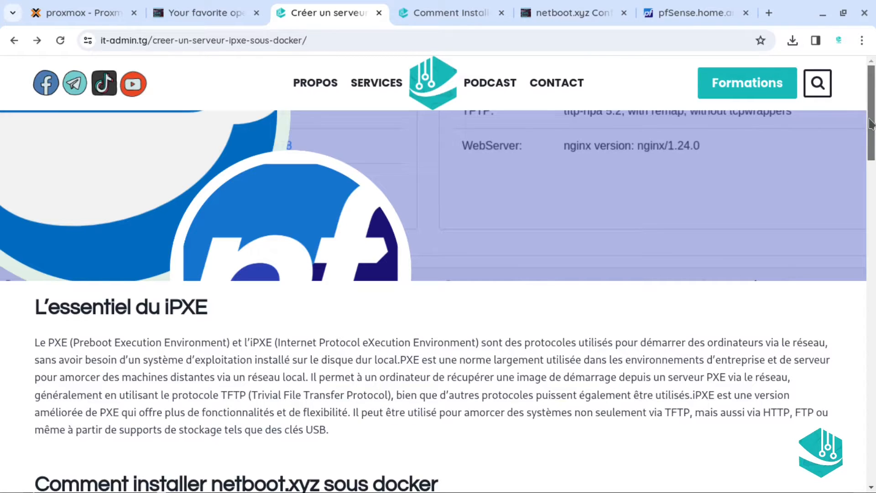
{"action": "left_click_drag", "start_coordinate": [871, 123], "coordinate": [871, 170]}
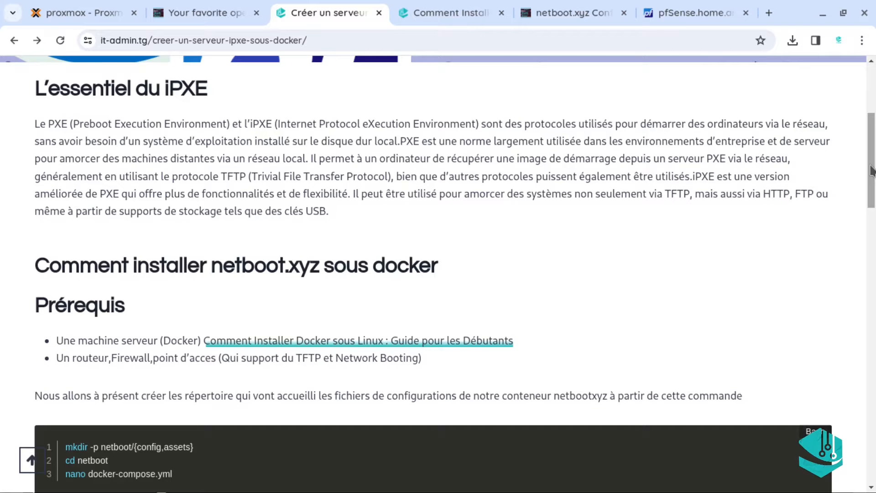
{"action": "mouse_move", "coordinate": [871, 170]}
{"action": "left_mouse_down"}
{"action": "mouse_move", "coordinate": [872, 204]}
{"action": "mouse_move", "coordinate": [874, 175]}
{"action": "left_mouse_up"}
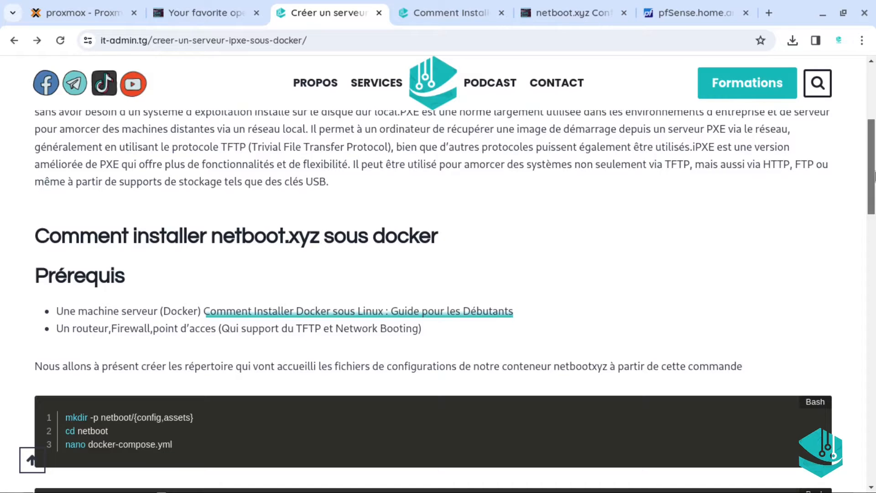
{"action": "left_click_drag", "start_coordinate": [874, 176], "coordinate": [873, 156]}
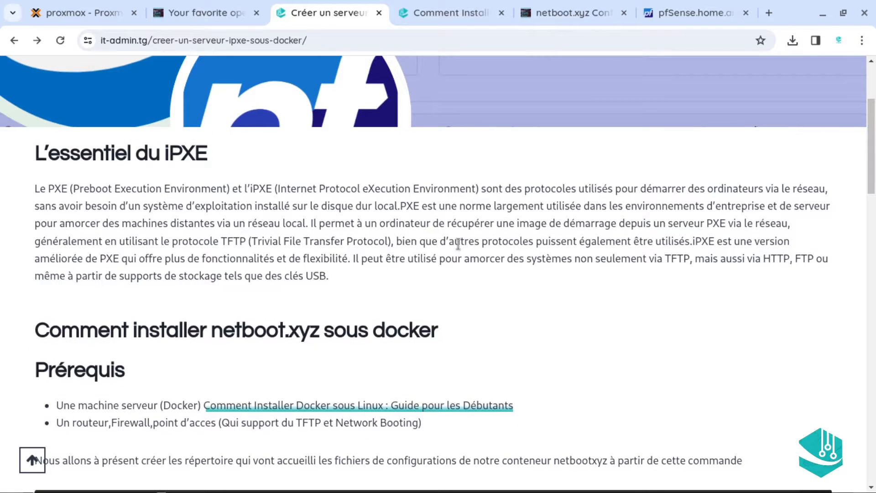
{"action": "left_click_drag", "start_coordinate": [281, 275], "coordinate": [306, 276]}
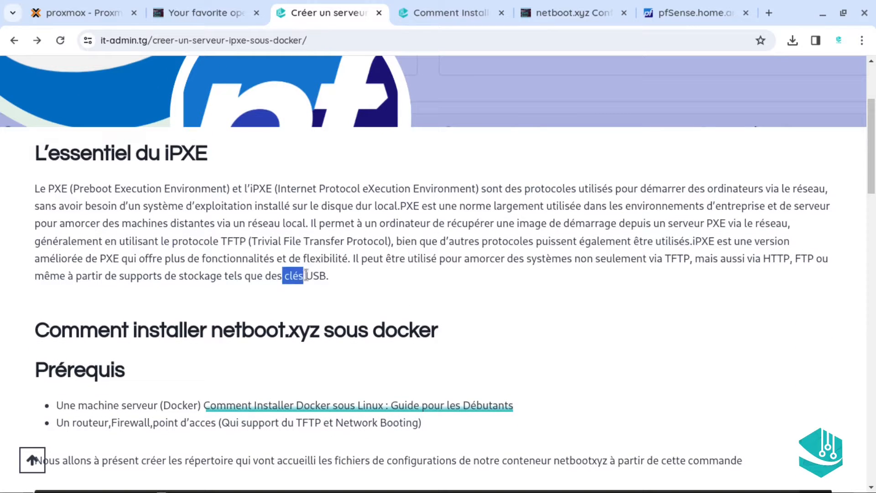
{"action": "left_click", "coordinate": [393, 280]}
{"action": "left_click_drag", "start_coordinate": [872, 190], "coordinate": [871, 210]}
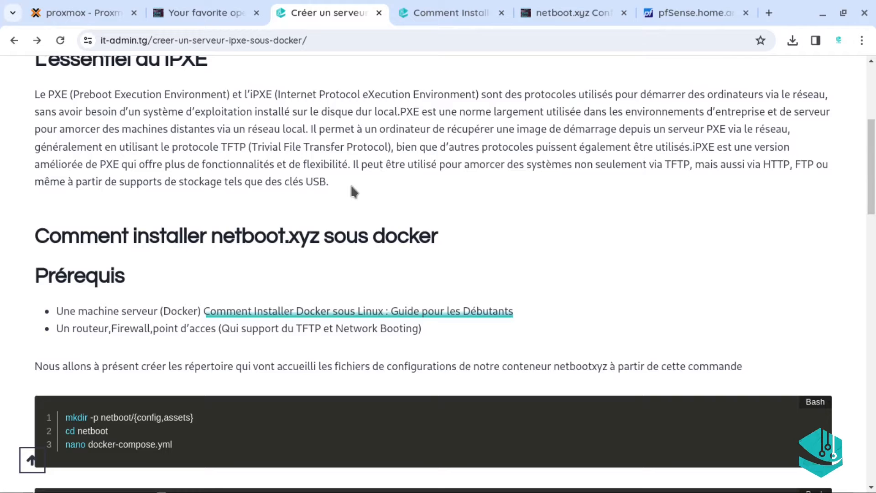
{"action": "mouse_move", "coordinate": [862, 167]}
{"action": "left_mouse_down"}
{"action": "mouse_move", "coordinate": [866, 199]}
{"action": "mouse_move", "coordinate": [874, 161]}
{"action": "left_mouse_up"}
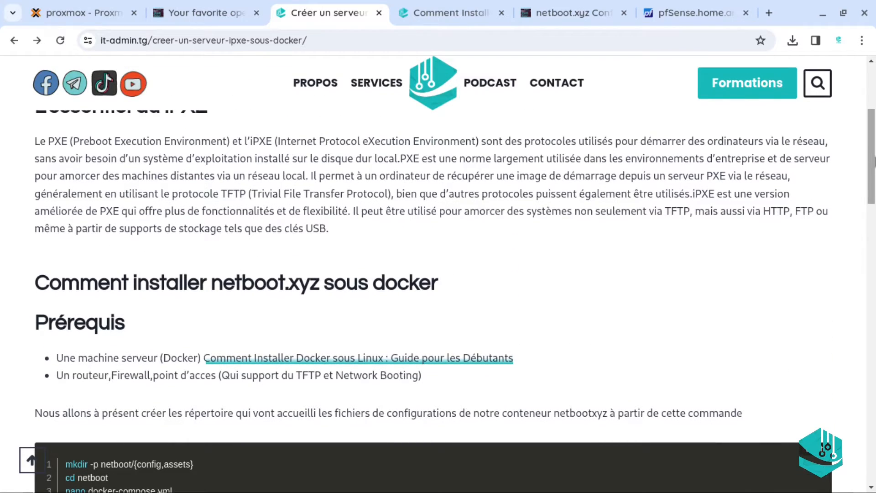
{"action": "left_click_drag", "start_coordinate": [874, 161], "coordinate": [875, 141]}
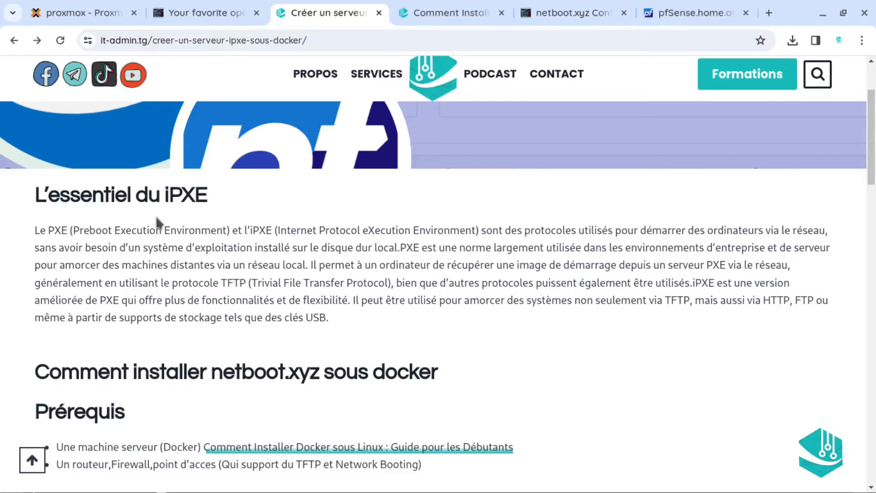
Review the iPXE prerequisites and the TFTP/Network Booting requirement, then go to the pfSense dashboard
{"action": "left_click_drag", "start_coordinate": [171, 196], "coordinate": [220, 191]}
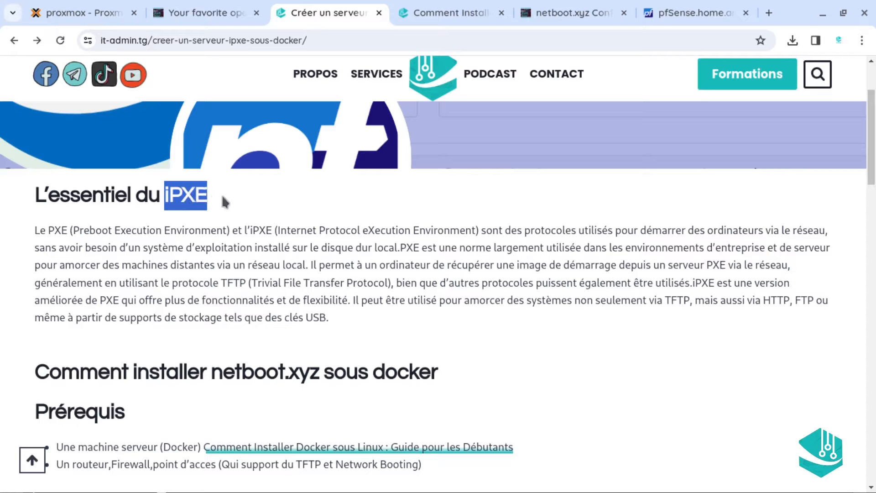
{"action": "left_click", "coordinate": [221, 190]}
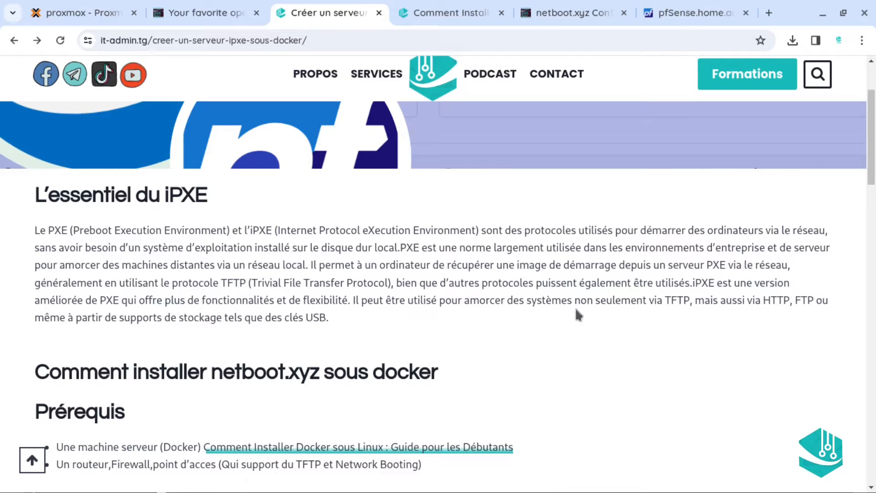
{"action": "scroll", "coordinate": [438, 273], "scroll_direction": "down", "scroll_amount": 4}
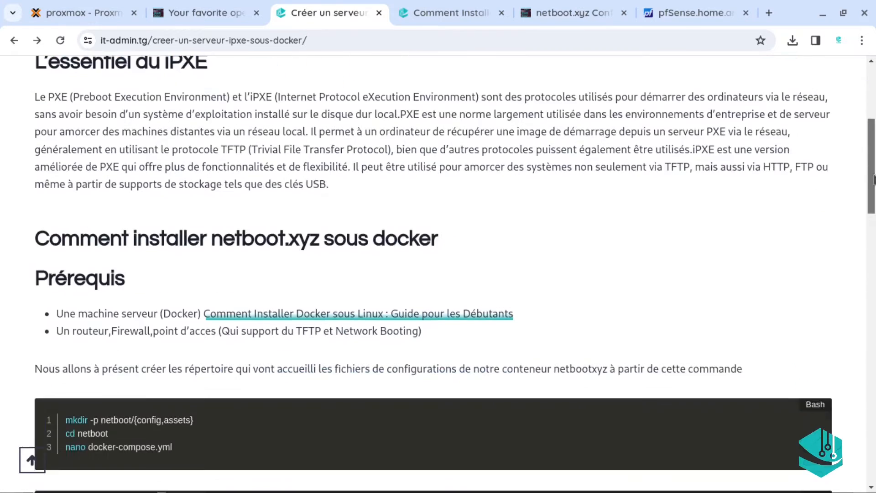
{"action": "scroll", "coordinate": [438, 274], "scroll_direction": "up", "scroll_amount": 6}
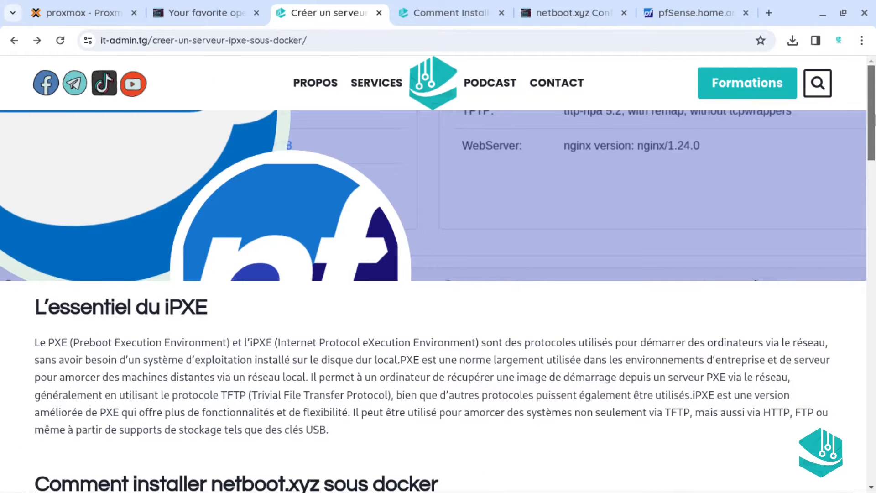
{"action": "scroll", "coordinate": [872, 174], "scroll_direction": "down", "scroll_amount": 4}
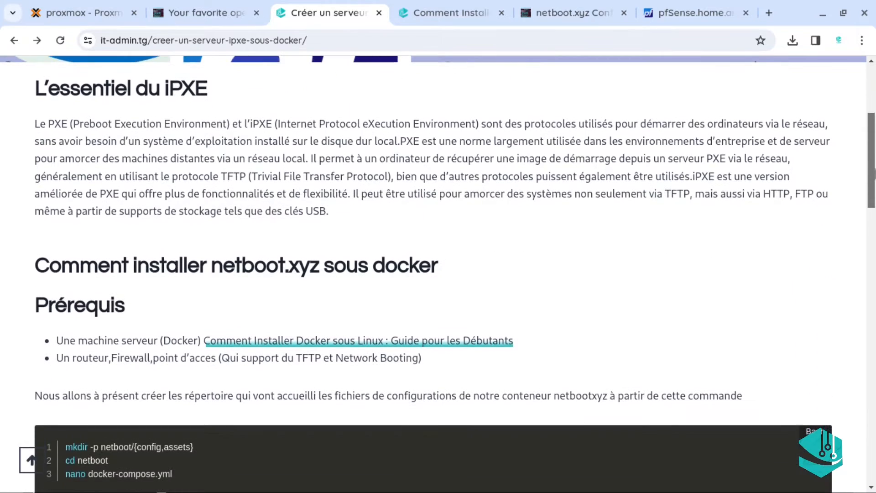
{"action": "scroll", "coordinate": [874, 174], "scroll_direction": "down", "scroll_amount": 5}
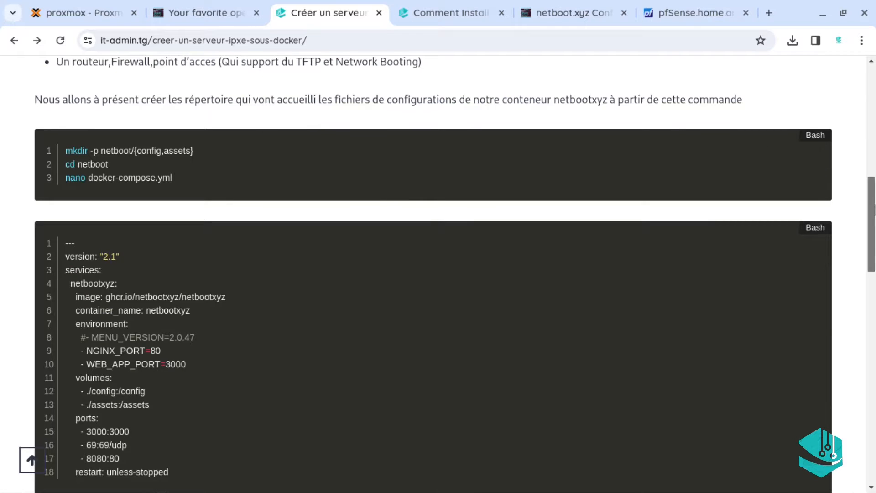
{"action": "scroll", "coordinate": [871, 183], "scroll_direction": "up", "scroll_amount": 3}
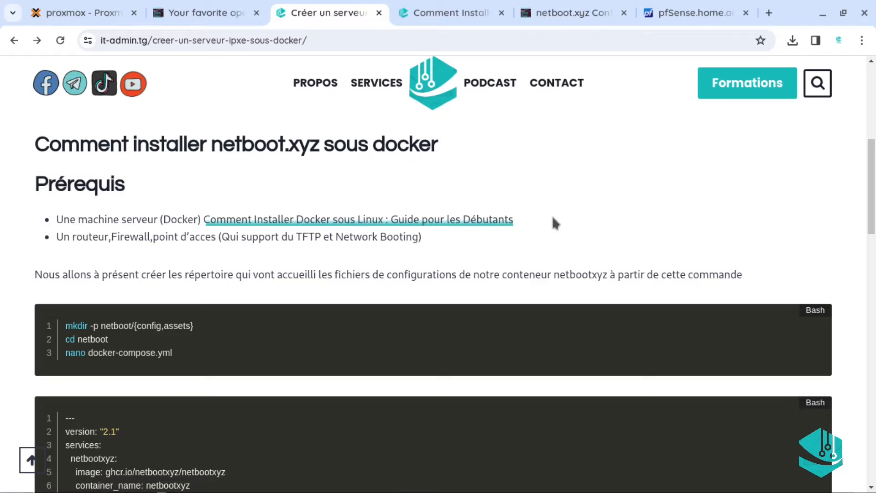
{"action": "left_click_drag", "start_coordinate": [872, 201], "coordinate": [872, 207]}
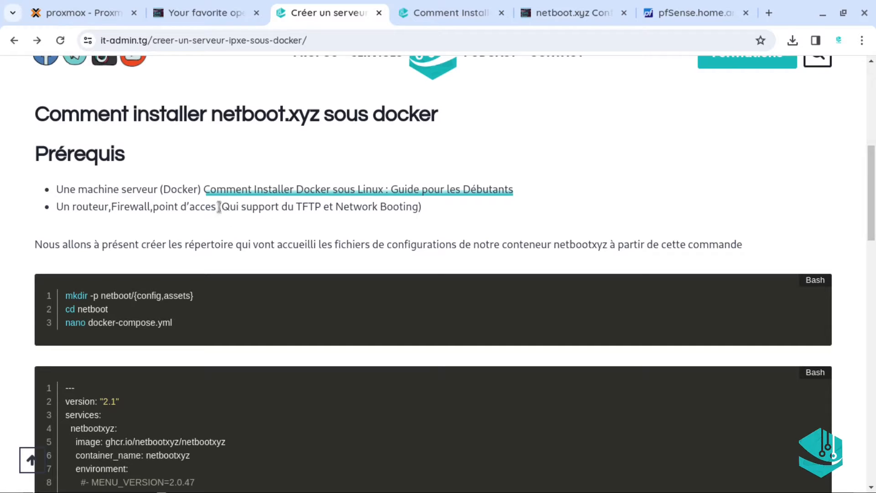
{"action": "left_click_drag", "start_coordinate": [221, 206], "coordinate": [422, 202]}
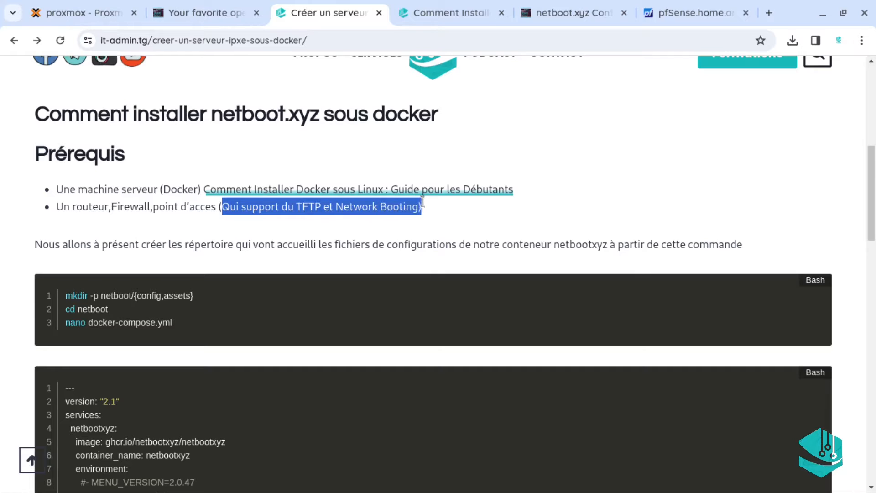
{"action": "left_click", "coordinate": [427, 211]}
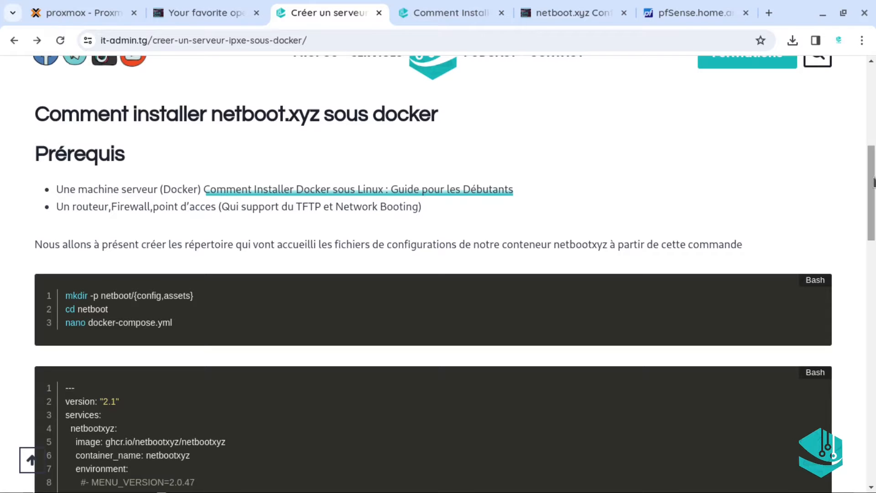
{"action": "left_click_drag", "start_coordinate": [872, 183], "coordinate": [874, 200]}
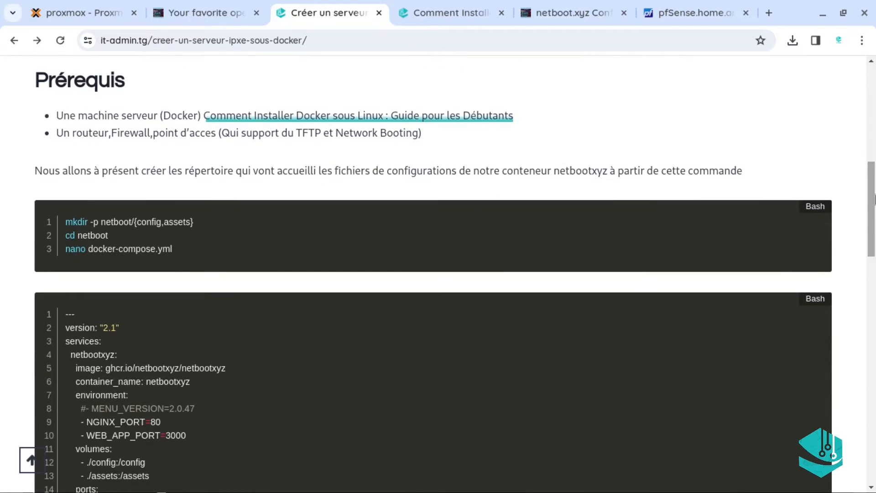
{"action": "scroll", "coordinate": [614, 182], "scroll_direction": "up", "scroll_amount": 1}
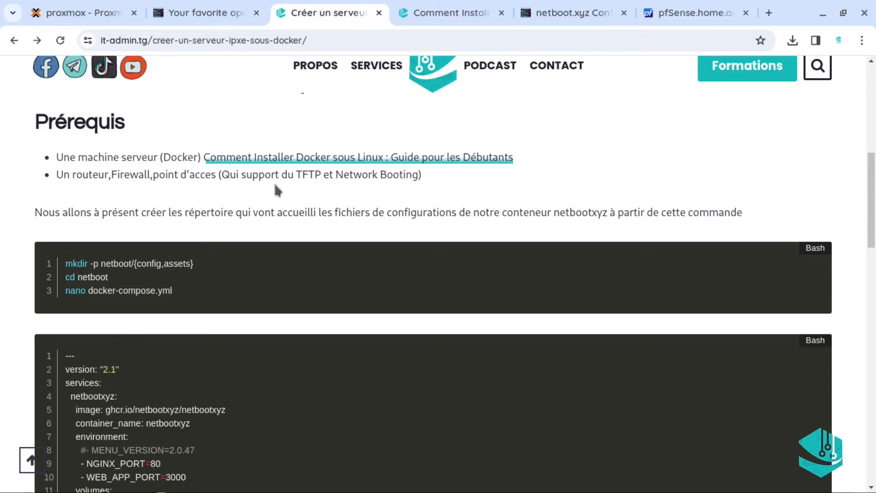
{"action": "left_click", "coordinate": [655, 19]}
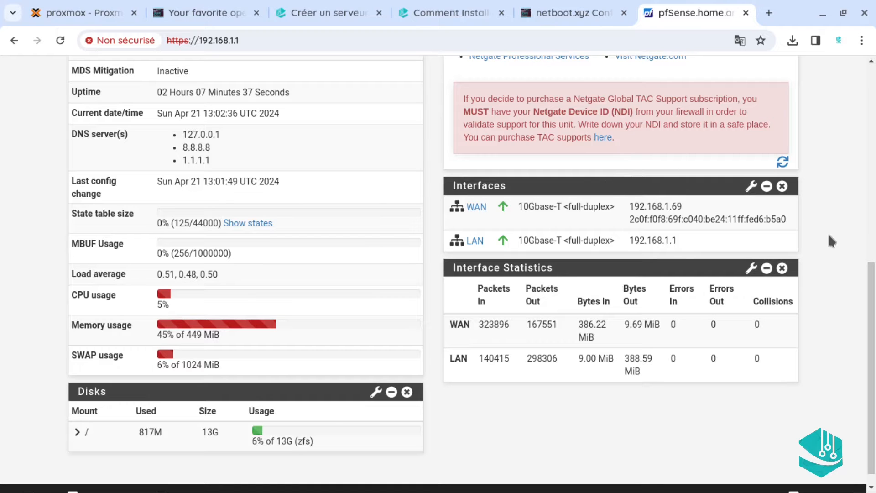
Glance over the pfSense Services menu at the dashboard top, then go to the Docker install guide
{"action": "left_click_drag", "start_coordinate": [872, 333], "coordinate": [871, 135]}
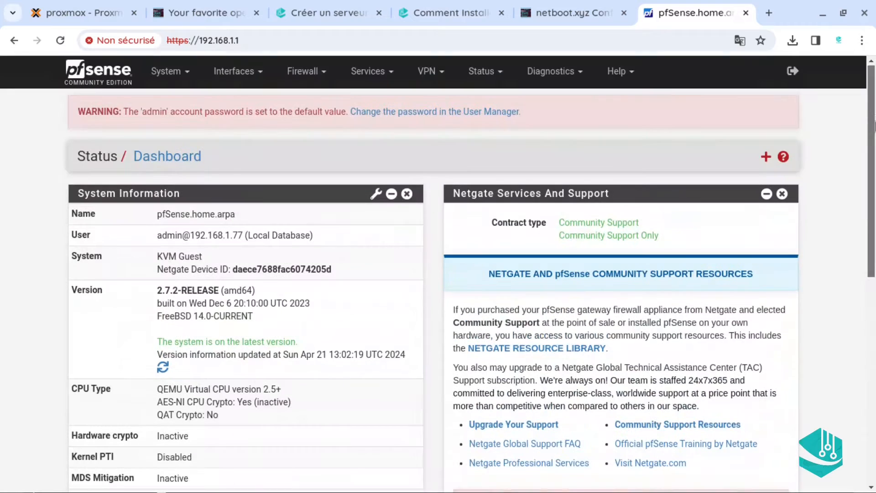
{"action": "left_click", "coordinate": [369, 81]}
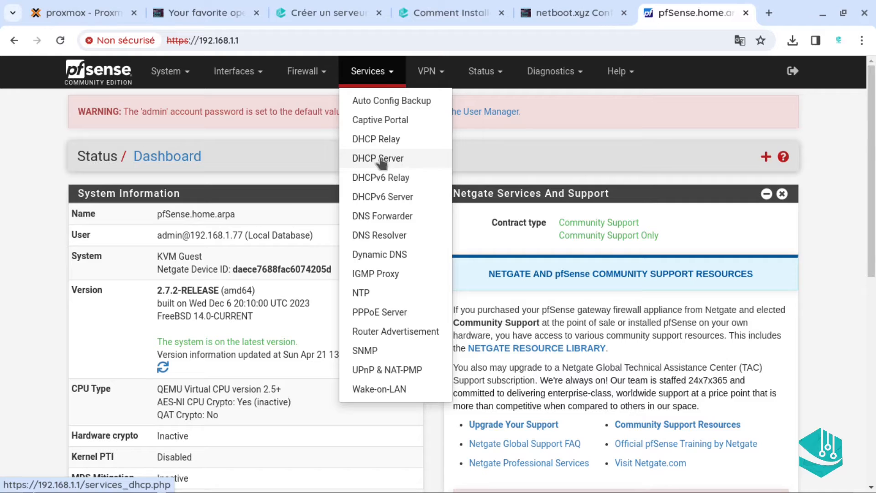
{"action": "left_click", "coordinate": [261, 130]}
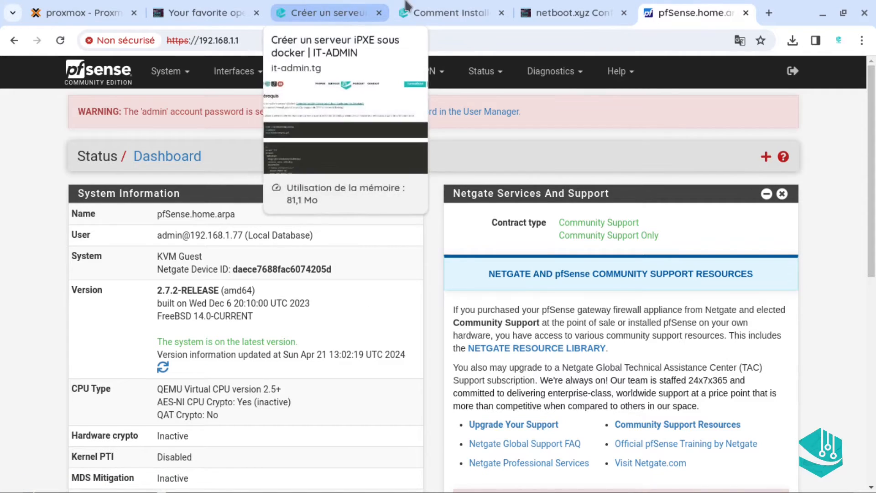
{"action": "left_click", "coordinate": [446, 10]}
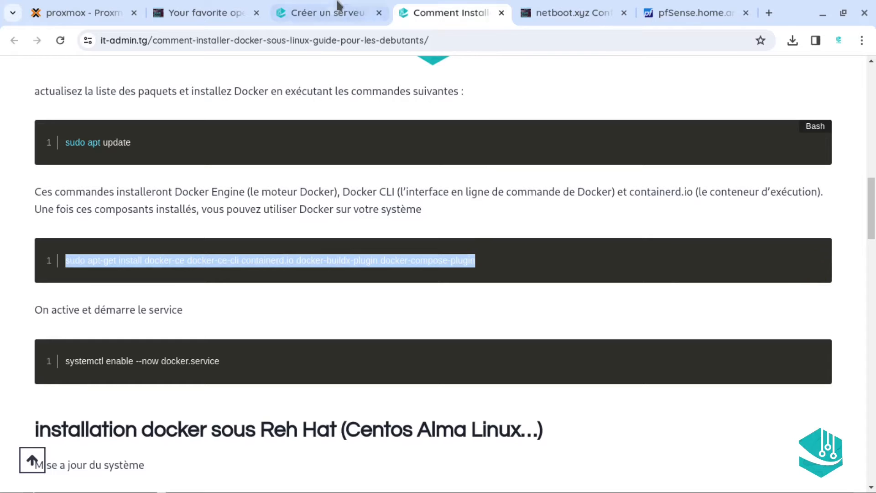
Skim the Docker installation guide after a brief look at the iPXE server article
{"action": "left_click", "coordinate": [329, 13]}
{"action": "left_click", "coordinate": [459, 14]}
{"action": "left_click", "coordinate": [474, 143]}
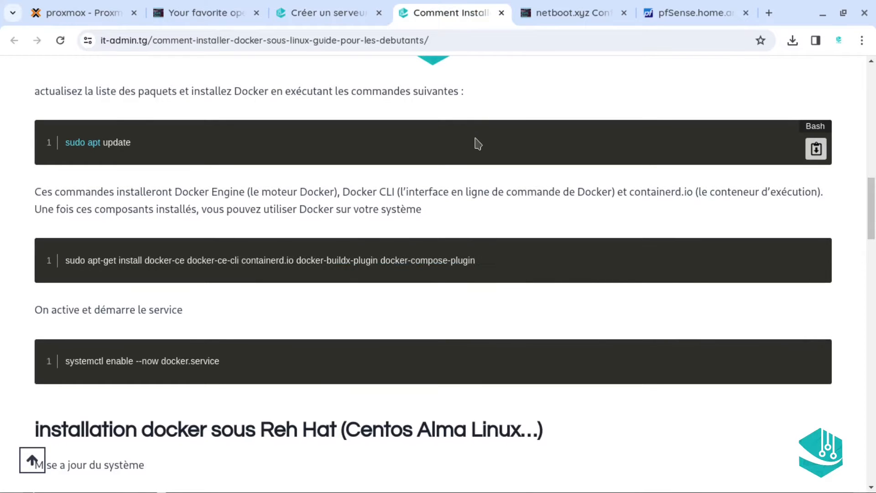
{"action": "left_click_drag", "start_coordinate": [871, 237], "coordinate": [873, 142]}
{"action": "left_click_drag", "start_coordinate": [384, 295], "coordinate": [561, 297]}
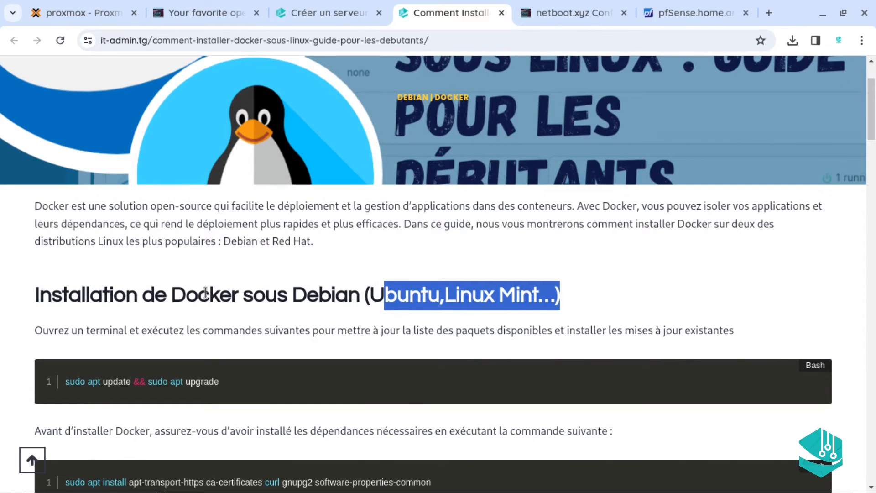
{"action": "left_click", "coordinate": [568, 249]}
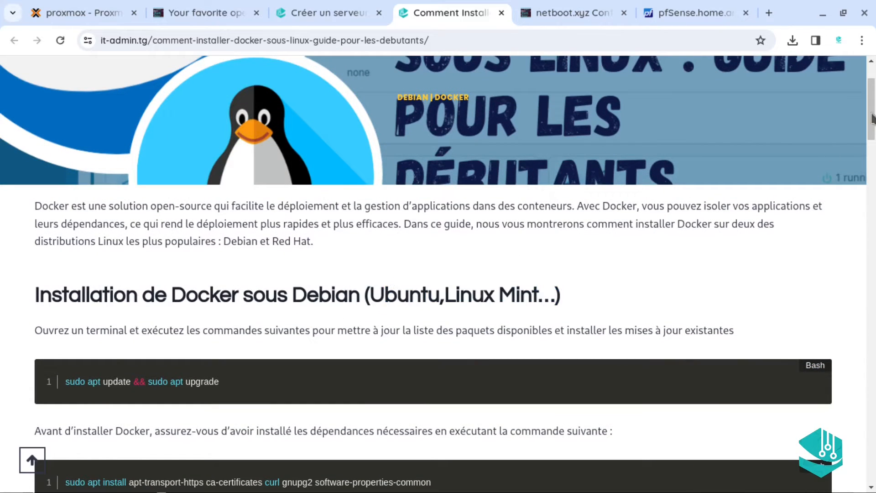
{"action": "scroll", "coordinate": [870, 122], "scroll_direction": "down", "scroll_amount": 4}
{"action": "left_click_drag", "start_coordinate": [870, 122], "coordinate": [873, 104]}
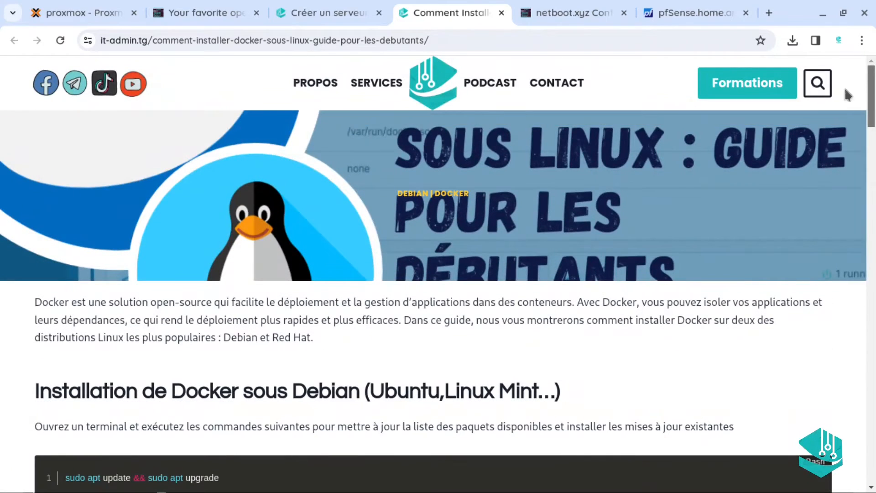
Move through the server-creation and netboot.xyz tabs to the Proxmox web interface
{"action": "left_click", "coordinate": [277, 16]}
{"action": "left_click", "coordinate": [197, 12]}
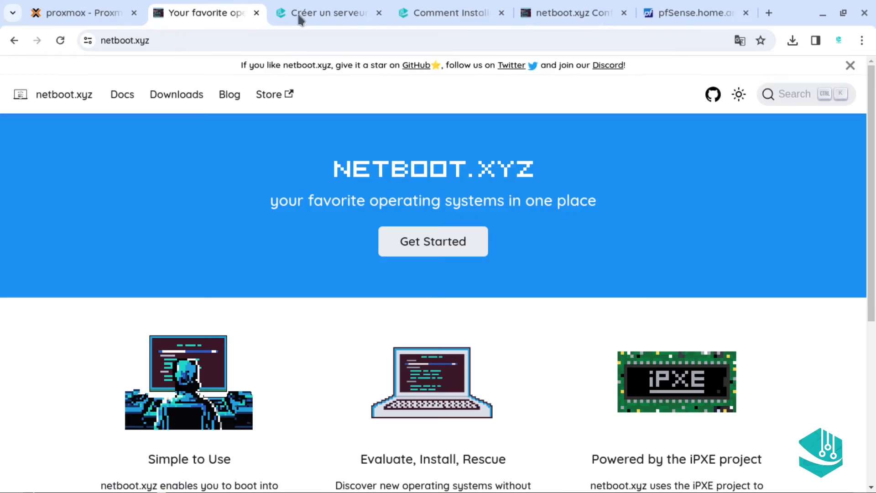
{"action": "left_click", "coordinate": [84, 12]}
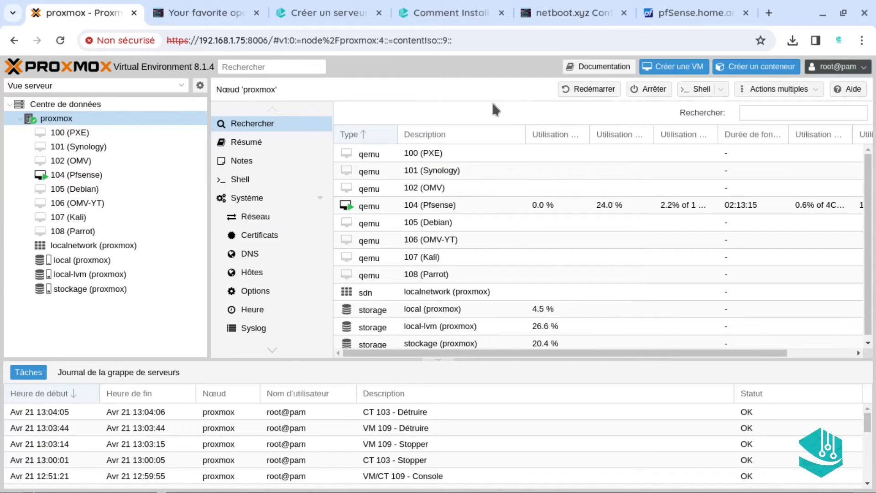
Open VM 104 (Pfsense)'s hardware list and select its second network card, net1 on vmbr1
{"action": "left_click", "coordinate": [91, 177]}
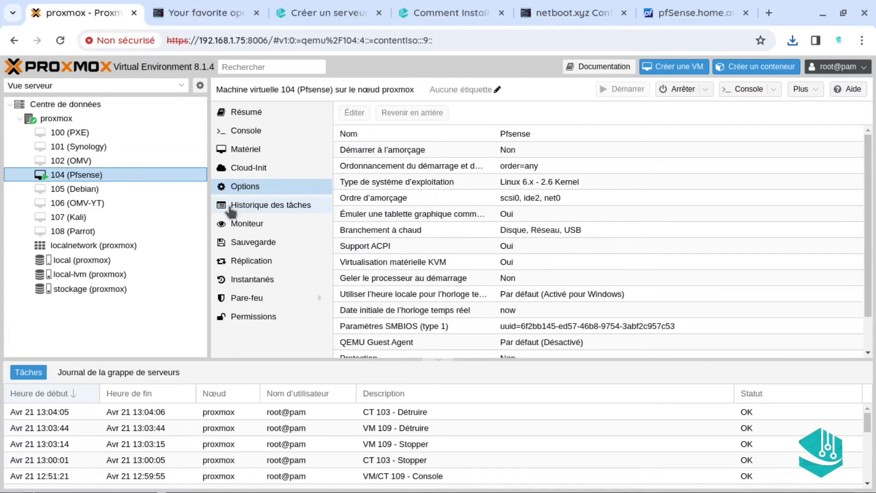
{"action": "left_click", "coordinate": [256, 150]}
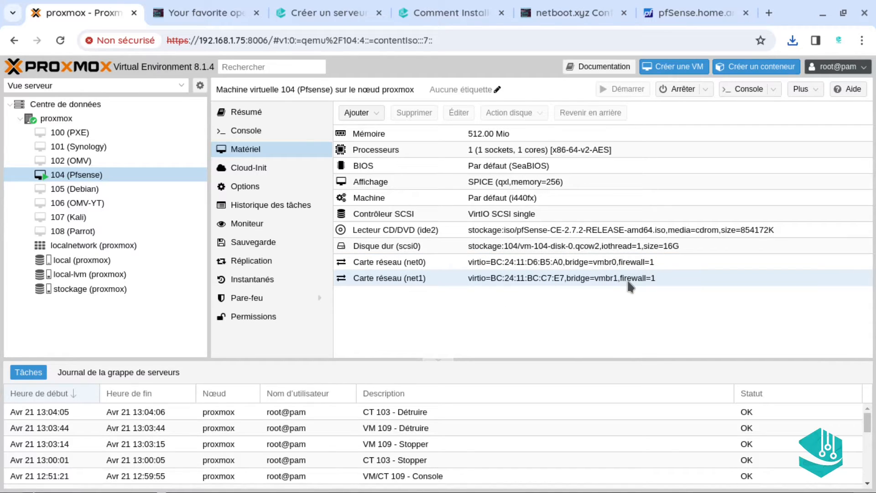
{"action": "left_click", "coordinate": [656, 278]}
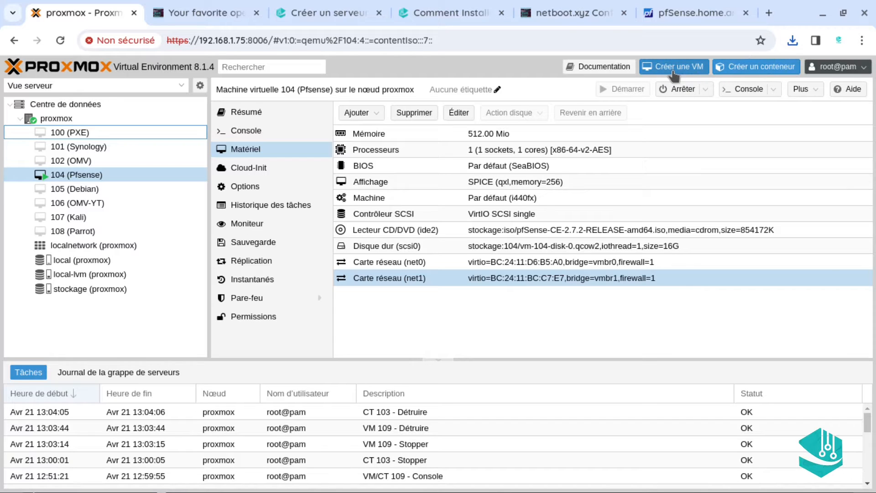
Start a new LXC container with hostname SRVPXE and a root password
{"action": "left_click", "coordinate": [771, 66]}
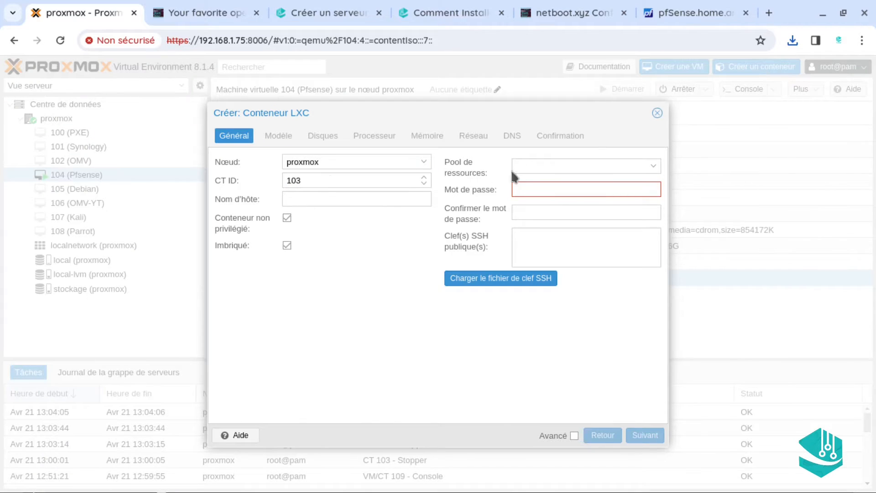
{"action": "left_click", "coordinate": [322, 198]}
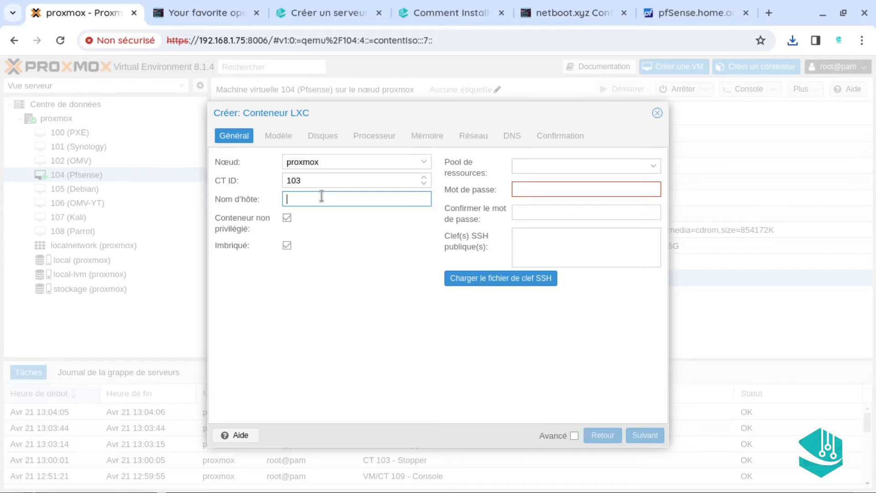
{"action": "type", "text": "SRVPXE"}
{"action": "left_click", "coordinate": [541, 189]}
{"action": "type", "text": "••••"}
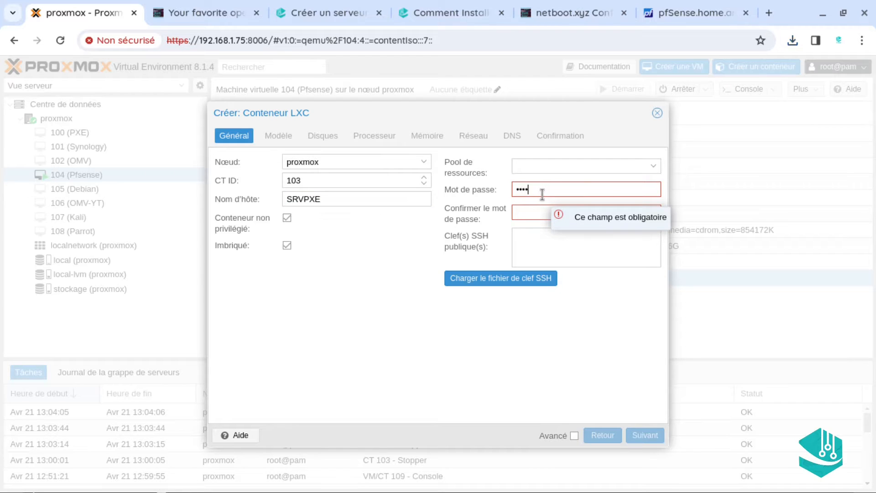
{"action": "type", "text": "••••"}
{"action": "key", "text": "Tab"}
{"action": "type", "text": "••••••••"}
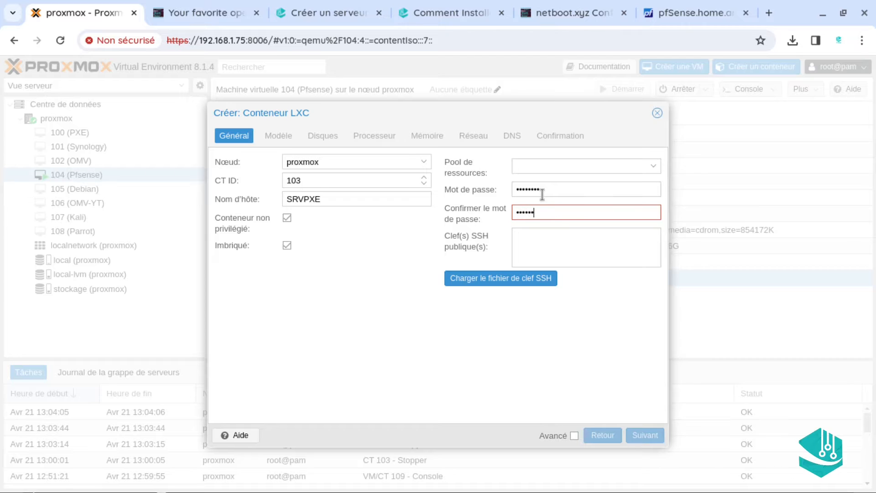
Choose the Debian 12 standard template for the container
{"action": "left_click", "coordinate": [647, 435]}
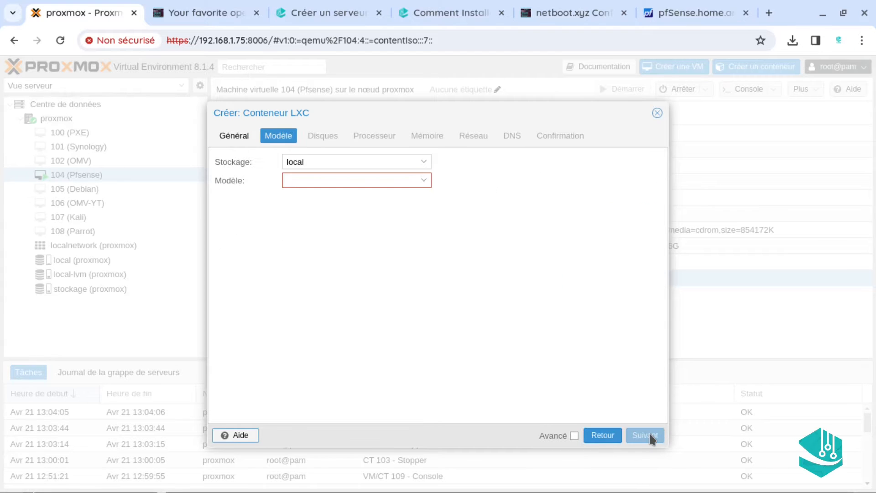
{"action": "left_click", "coordinate": [389, 178]}
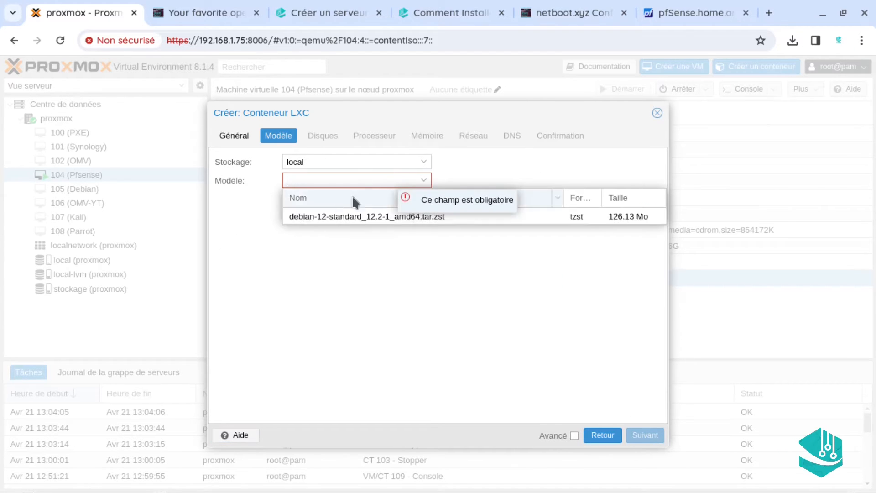
{"action": "left_click", "coordinate": [315, 217]}
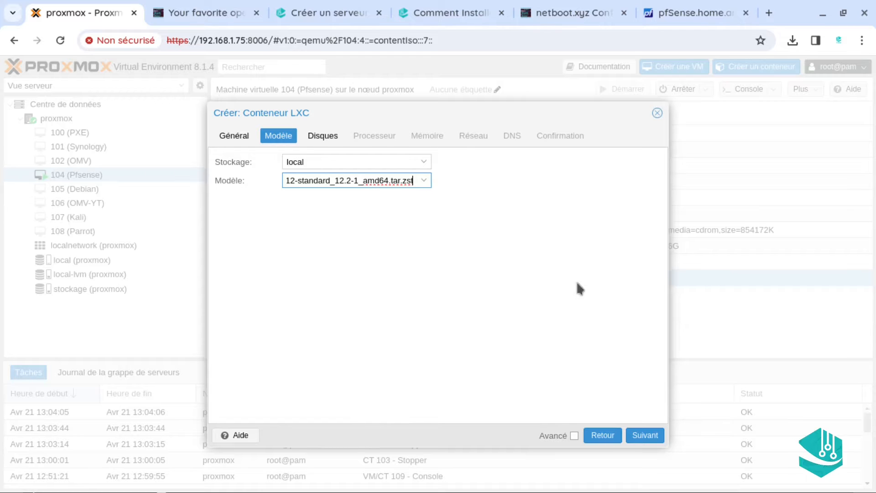
Keep the default 8 GiB disk and 1 core, set memory to 1024 MiB, and begin the swap value
{"action": "left_click", "coordinate": [646, 435]}
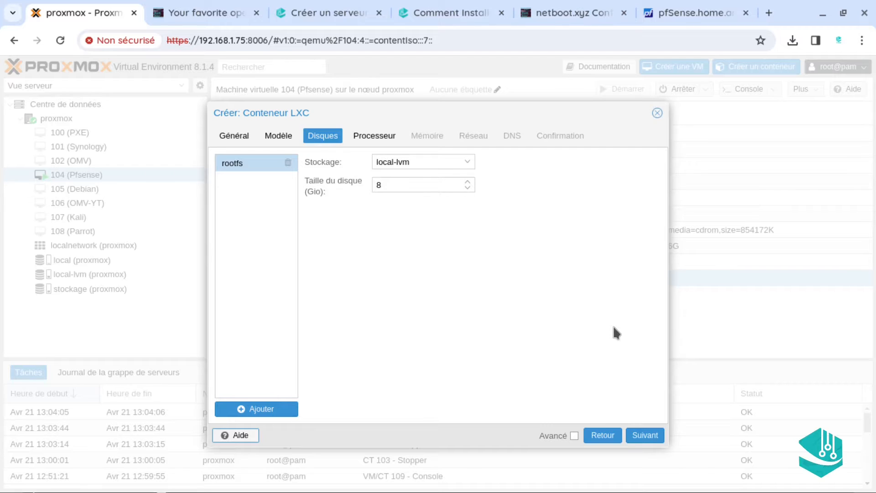
{"action": "left_click", "coordinate": [644, 436]}
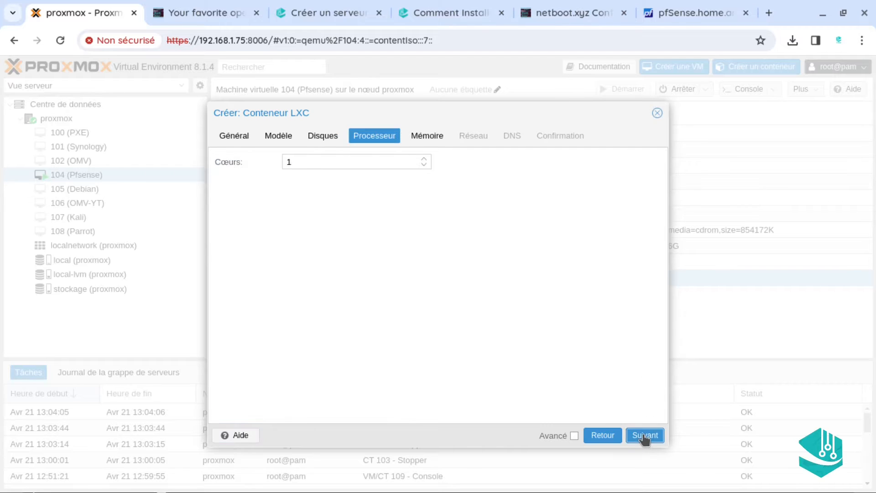
{"action": "left_click", "coordinate": [645, 436]}
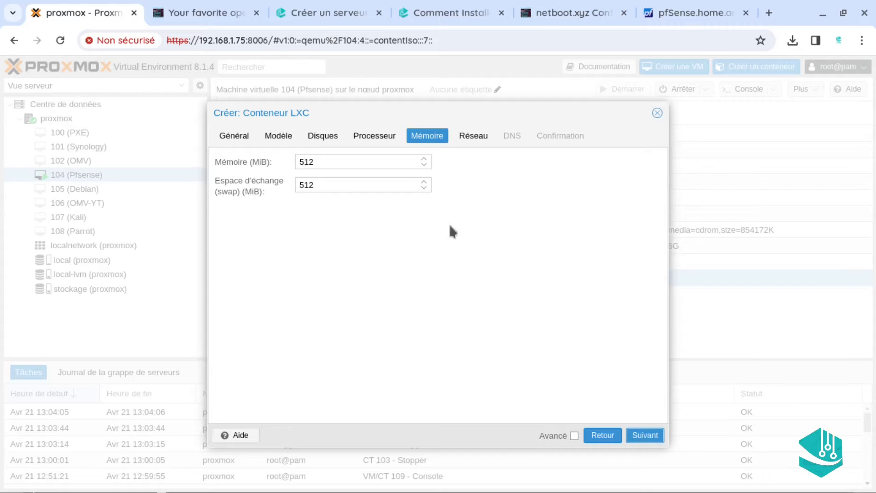
{"action": "left_click", "coordinate": [375, 138]}
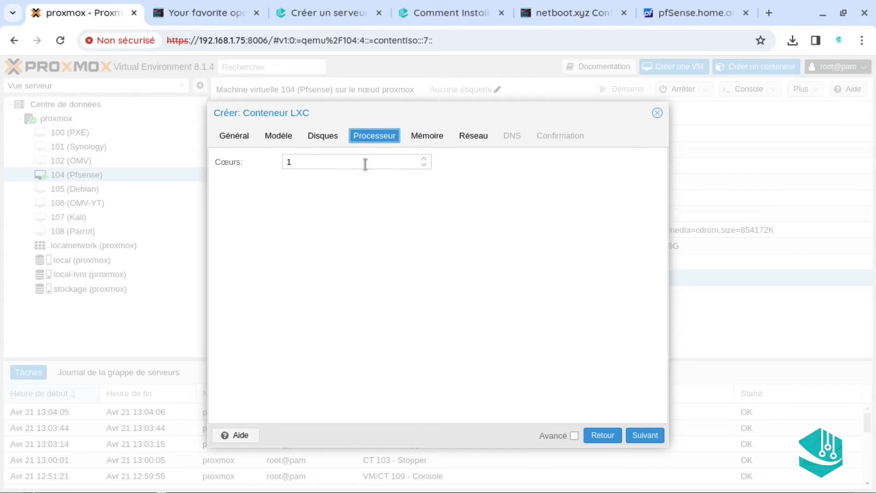
{"action": "left_click", "coordinate": [648, 436]}
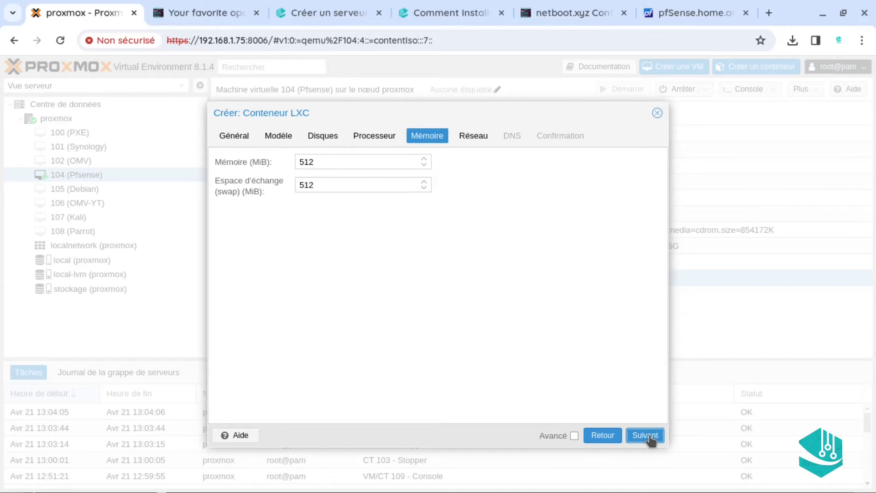
{"action": "left_click", "coordinate": [352, 164]}
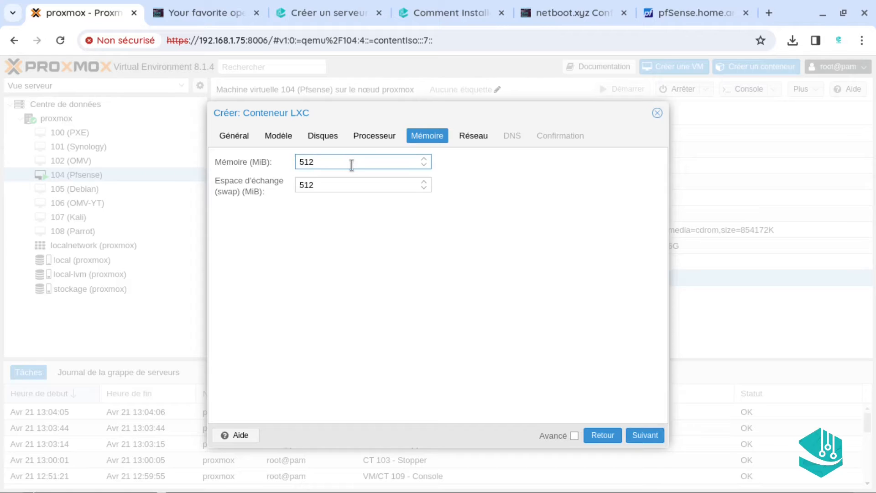
{"action": "key", "text": "BackSpace"}
{"action": "key", "text": "BackSpace"}
{"action": "key", "text": "BackSpace"}
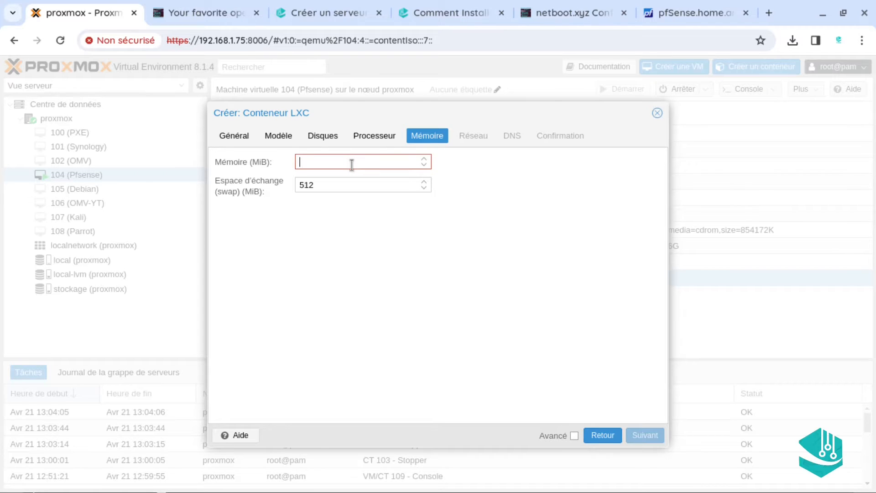
{"action": "type", "text": "1024"}
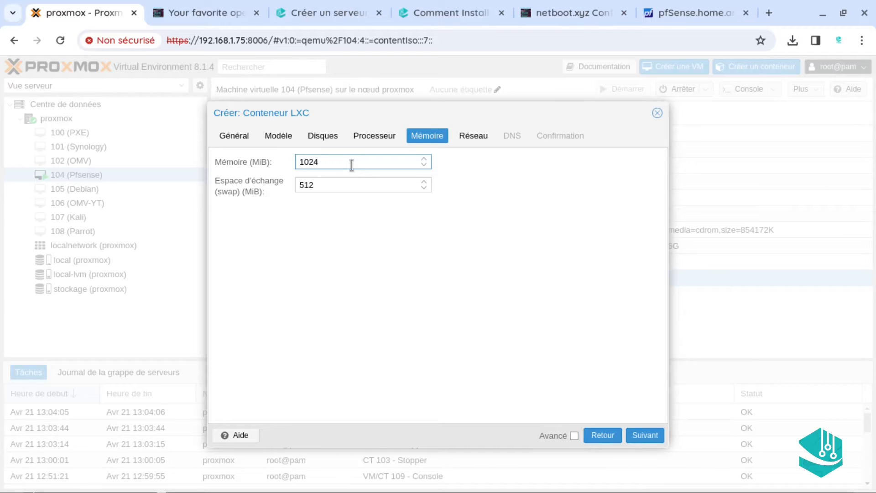
{"action": "key", "text": "Tab"}
{"action": "key", "text": "BackSpace"}
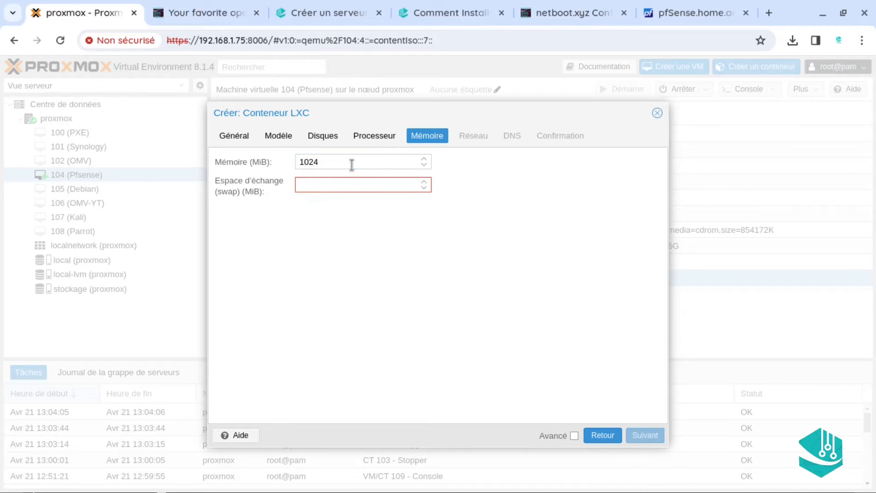
{"action": "type", "text": "10"}
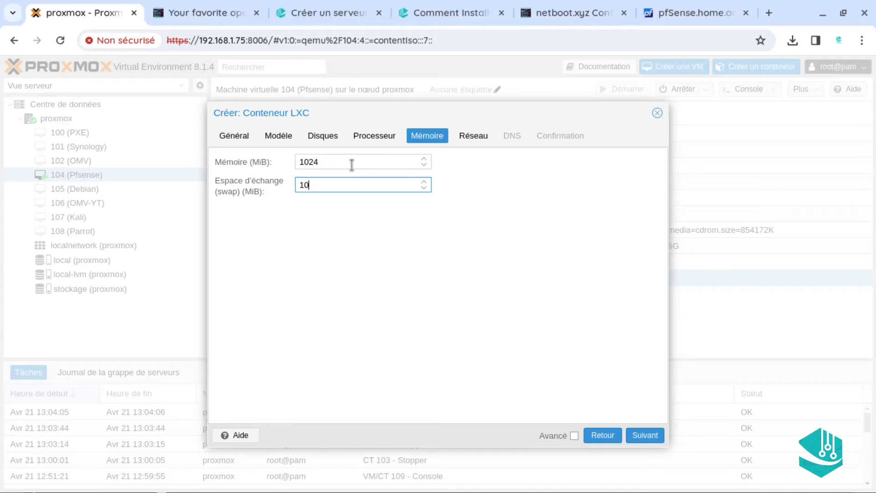
{"action": "type", "text": "2"}
{"action": "key", "text": "BackSpace"}
Finish the swap at 1024 MiB and attach the container's eth0 to bridge vmbr1
{"action": "type", "text": "24"}
{"action": "left_click", "coordinate": [648, 435]}
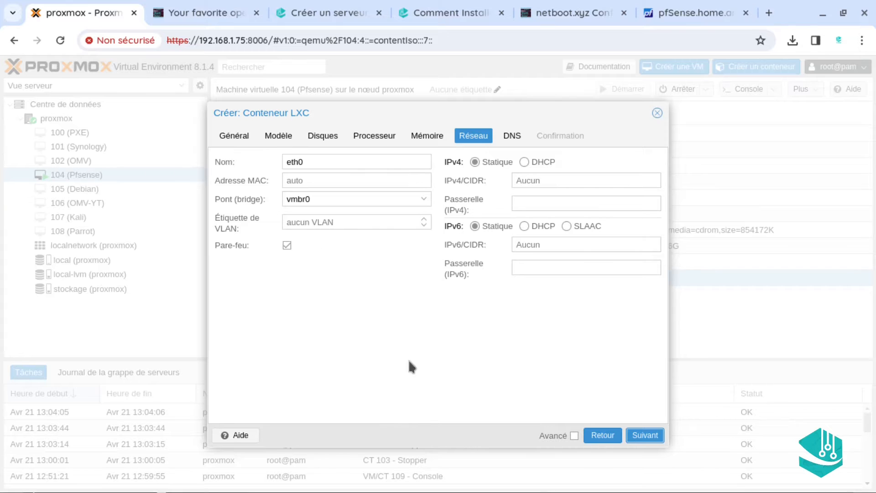
{"action": "left_click", "coordinate": [401, 198]}
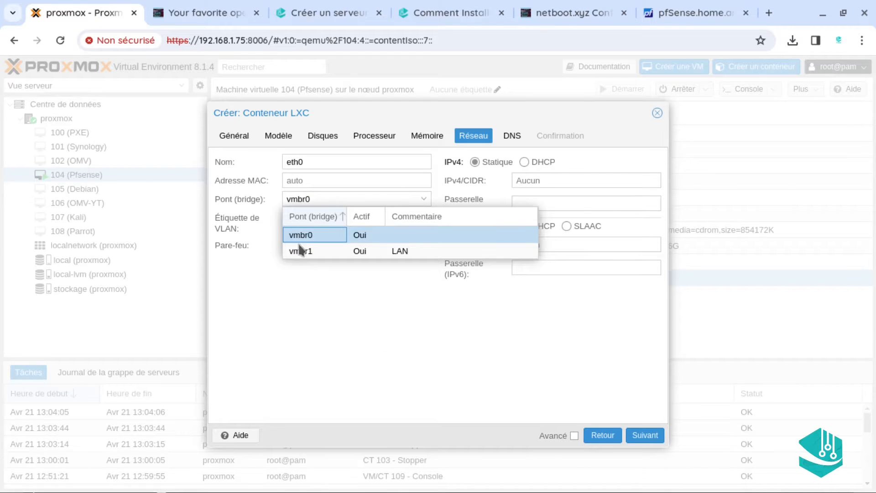
{"action": "left_click", "coordinate": [401, 319]}
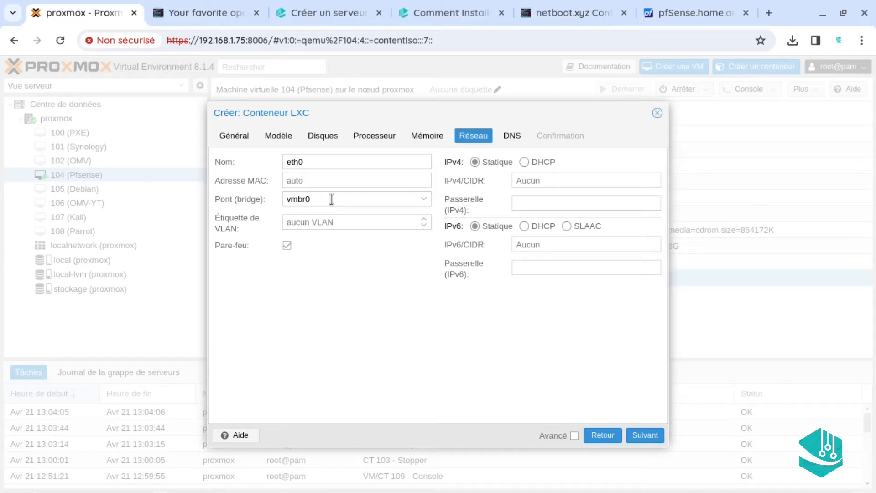
{"action": "left_click", "coordinate": [331, 199]}
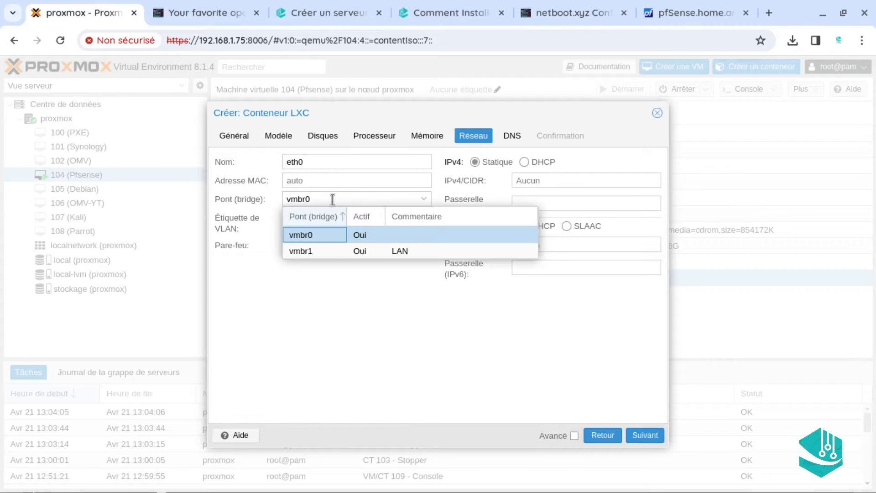
{"action": "left_click", "coordinate": [327, 250]}
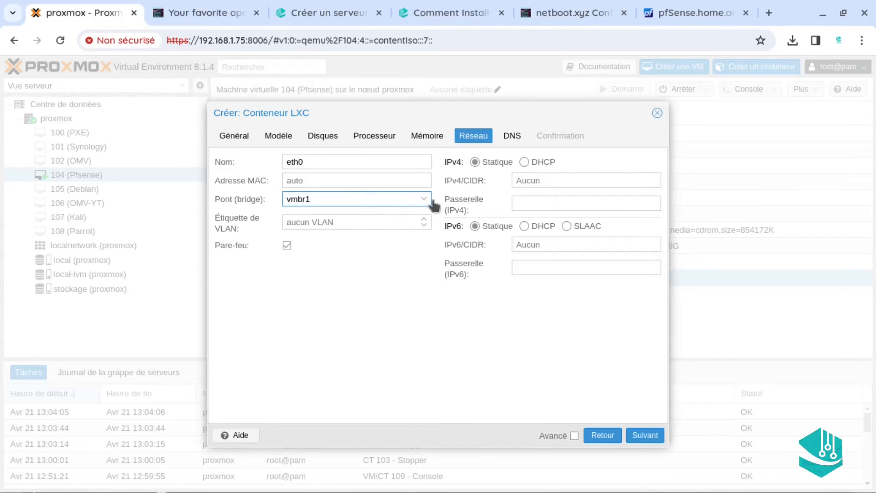
{"action": "left_click", "coordinate": [545, 179]}
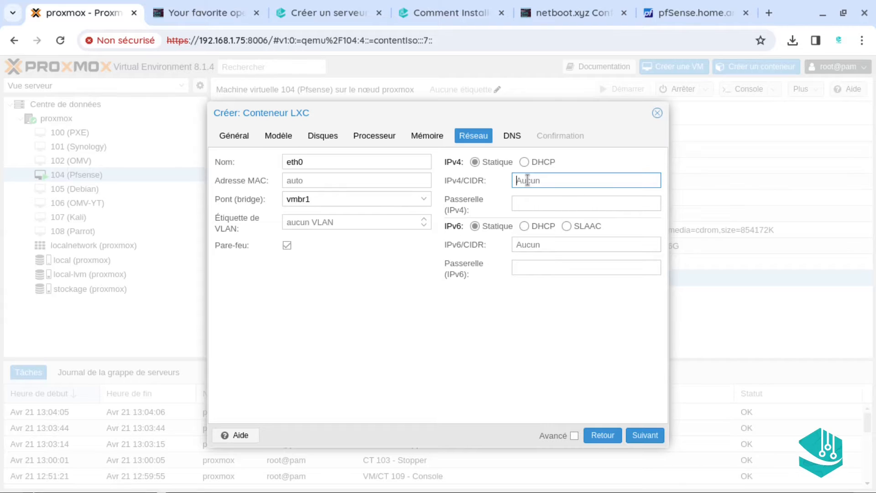
Enter IPv4/CIDR 192.168.1.92/22 and confirm vmbr1 as the bridge
{"action": "type", "text": "1"}
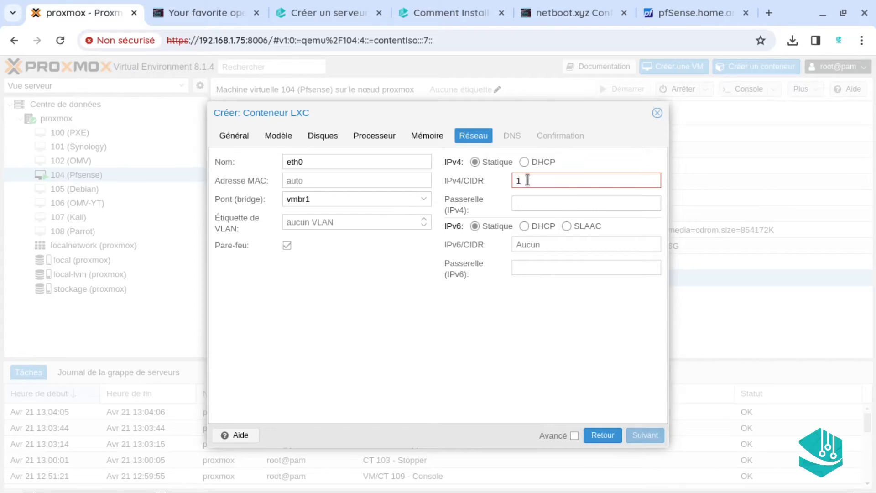
{"action": "type", "text": "92.168.1."}
{"action": "type", "text": "92/22"}
{"action": "left_click", "coordinate": [387, 201]}
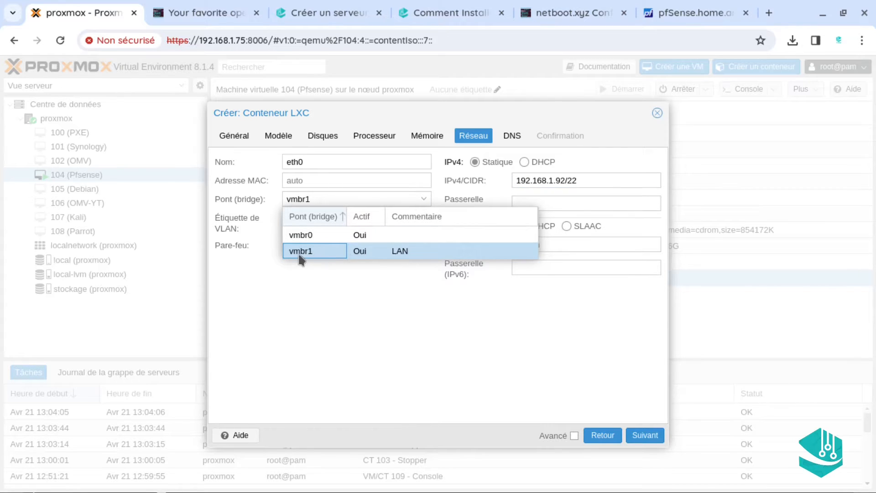
{"action": "left_click", "coordinate": [349, 250]}
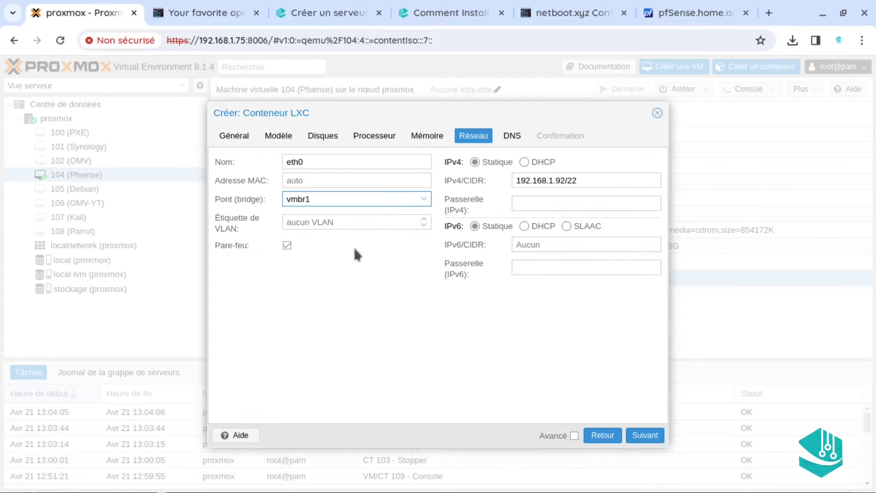
{"action": "left_click", "coordinate": [533, 203]}
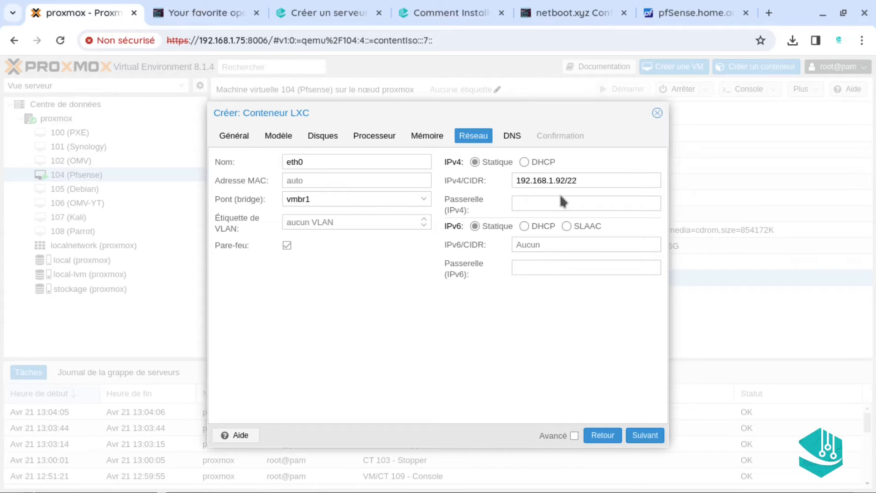
Set gateway 192.168.1.1 and advance to the confirmation summary
{"action": "left_click", "coordinate": [538, 210]}
{"action": "type", "text": "192.1"}
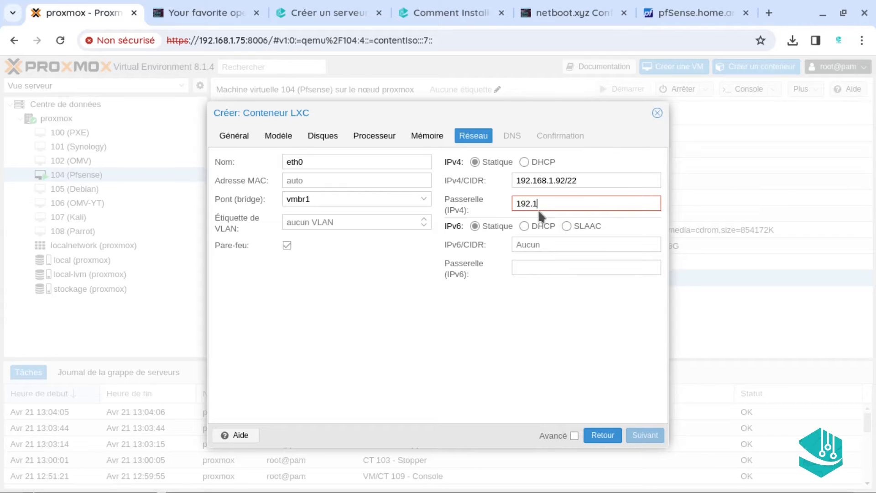
{"action": "type", "text": "68.1.1"}
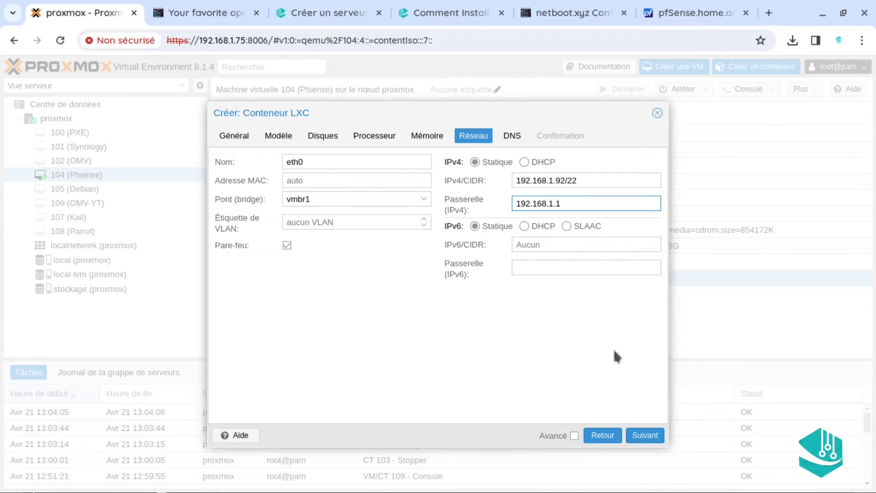
{"action": "left_click", "coordinate": [639, 434]}
{"action": "left_click", "coordinate": [640, 436]}
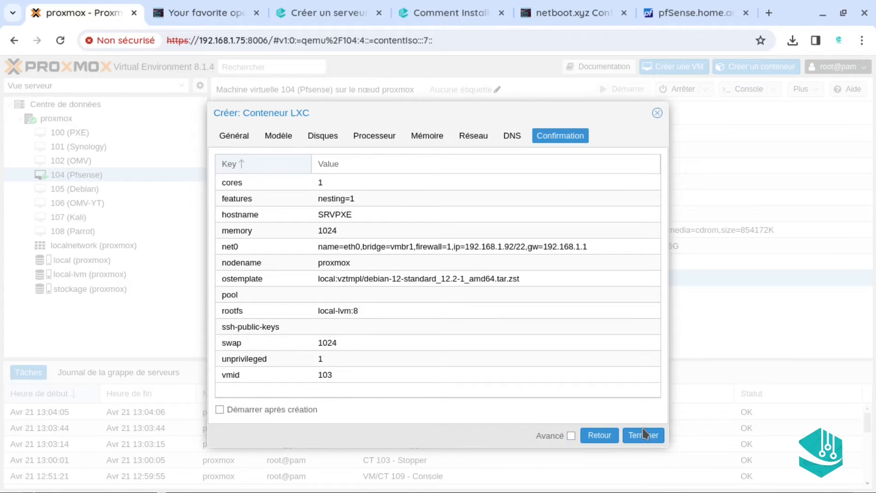
Finish the wizard to create container 103 SRVPXE
{"action": "left_click", "coordinate": [644, 433]}
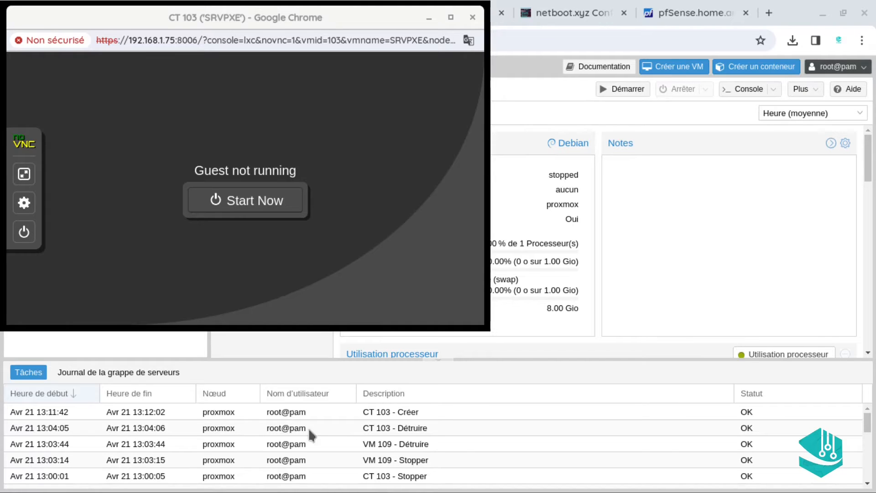
Maximize the SRVPXE console window, start the container, and switch to fullscreen with F11
{"action": "left_click", "coordinate": [744, 89]}
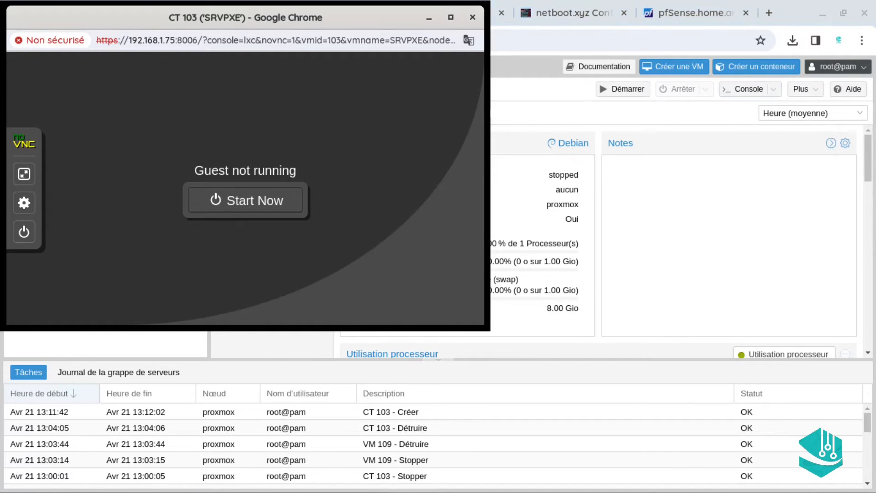
{"action": "left_click", "coordinate": [450, 18]}
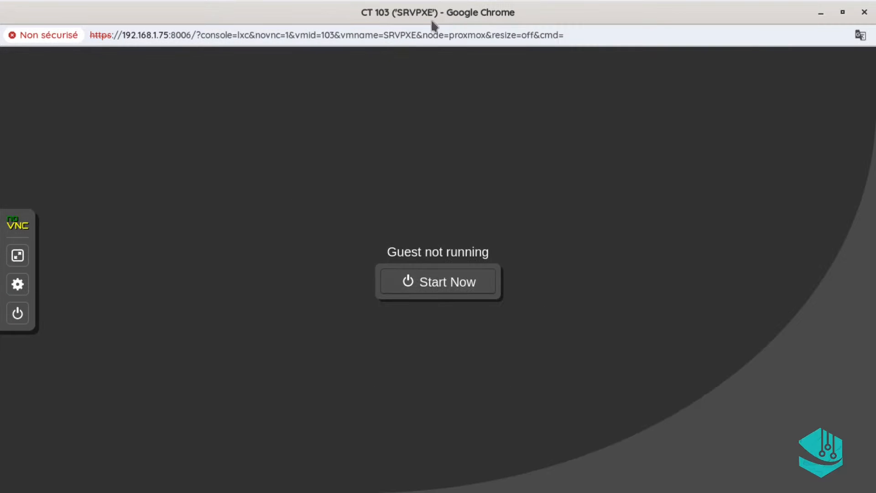
{"action": "left_click", "coordinate": [425, 277]}
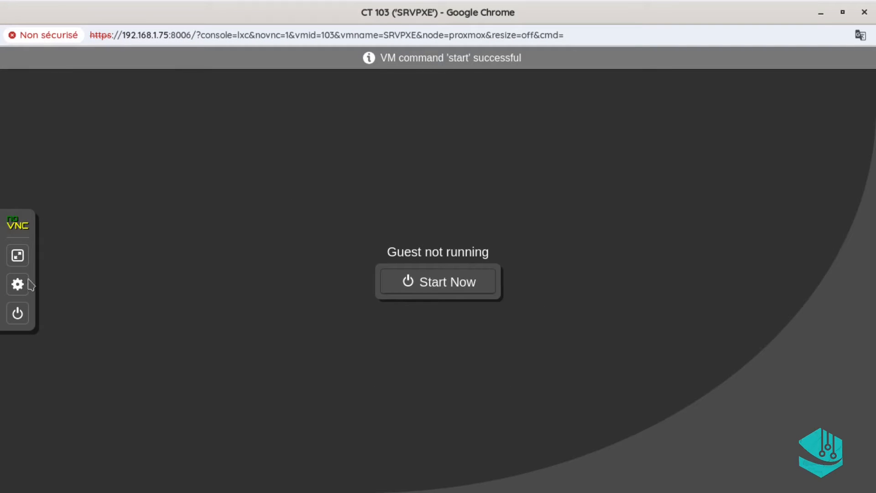
{"action": "key", "text": "F11"}
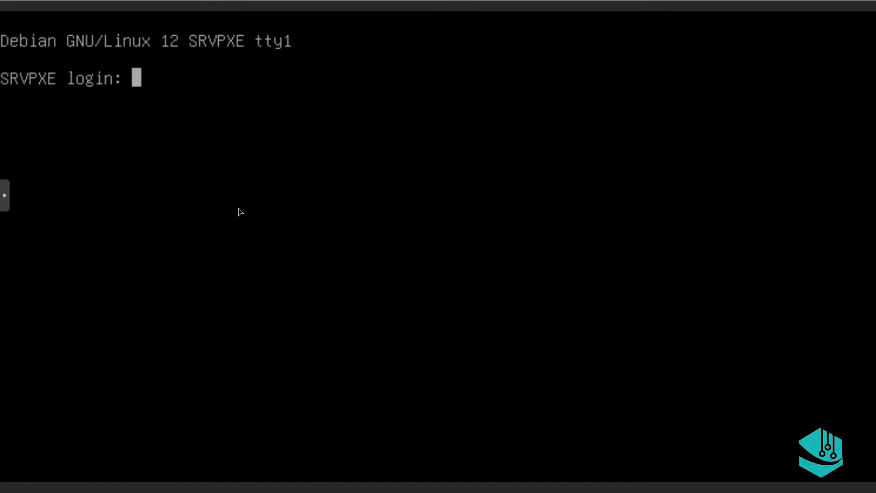
Log in as root, succeeding on the second attempt, and run clear for a fresh prompt
{"action": "type", "text": "root"}
{"action": "key", "text": "Return"}
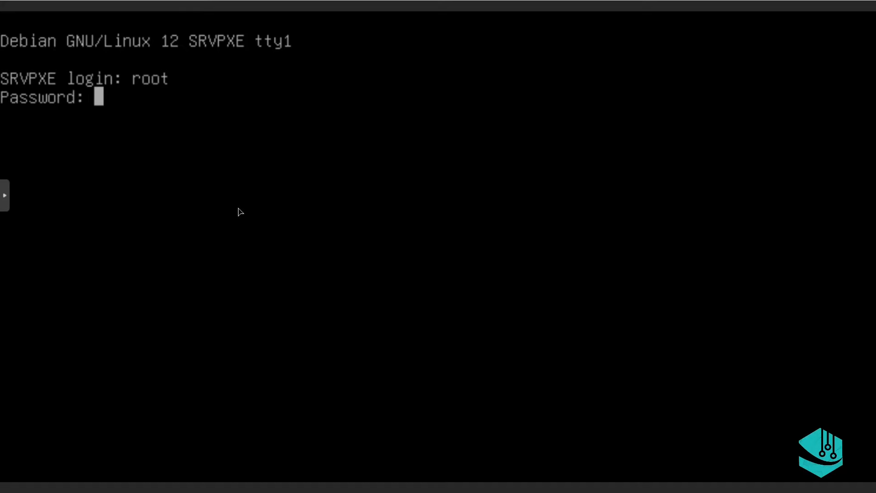
{"action": "key", "text": "Return"}
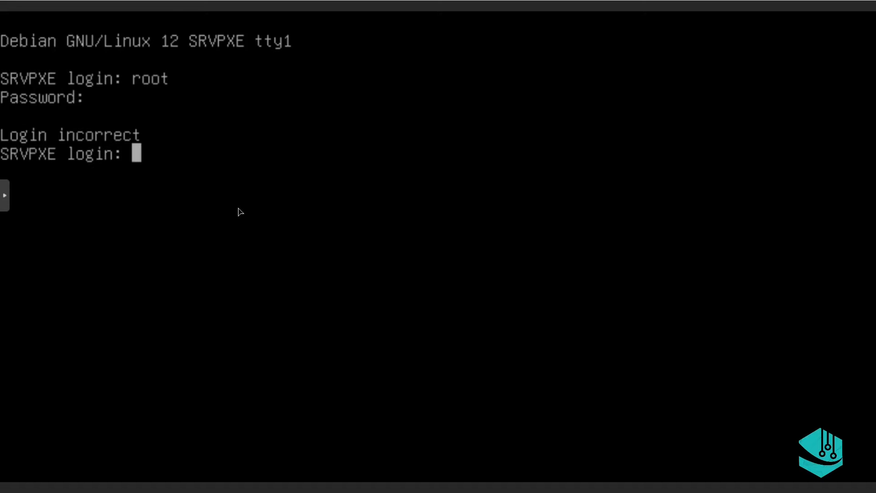
{"action": "type", "text": "root"}
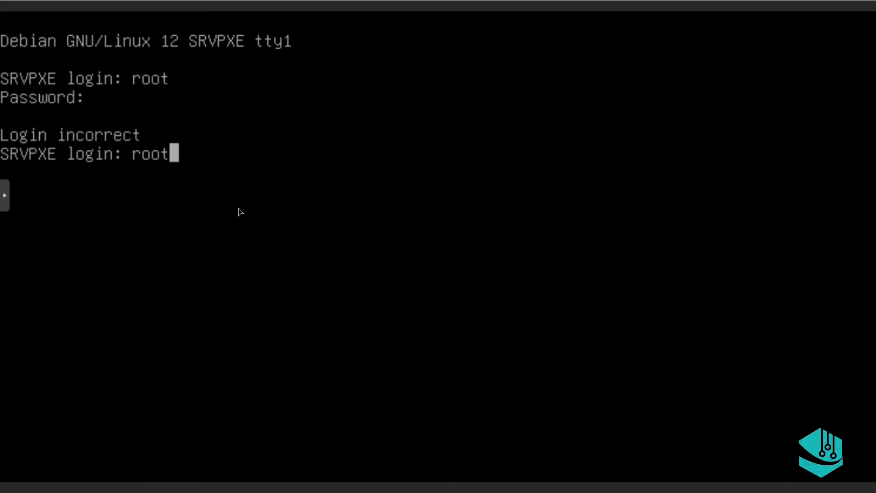
{"action": "key", "text": "Return"}
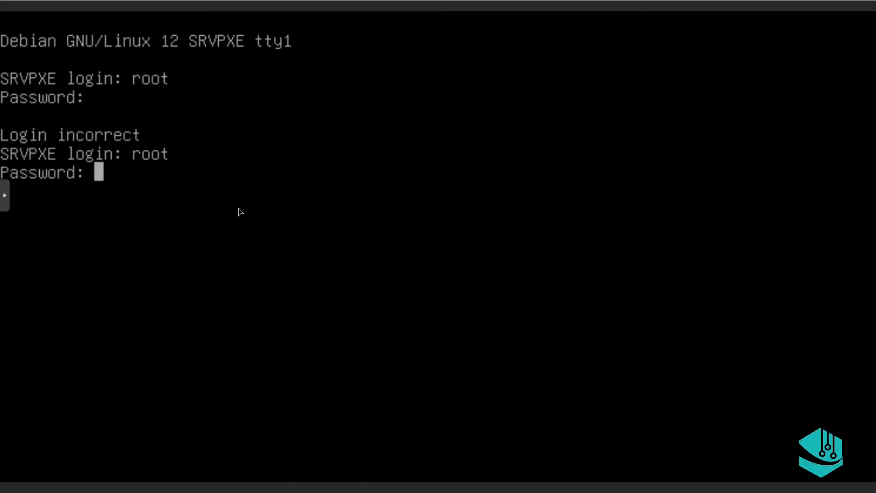
{"action": "key", "text": "Return"}
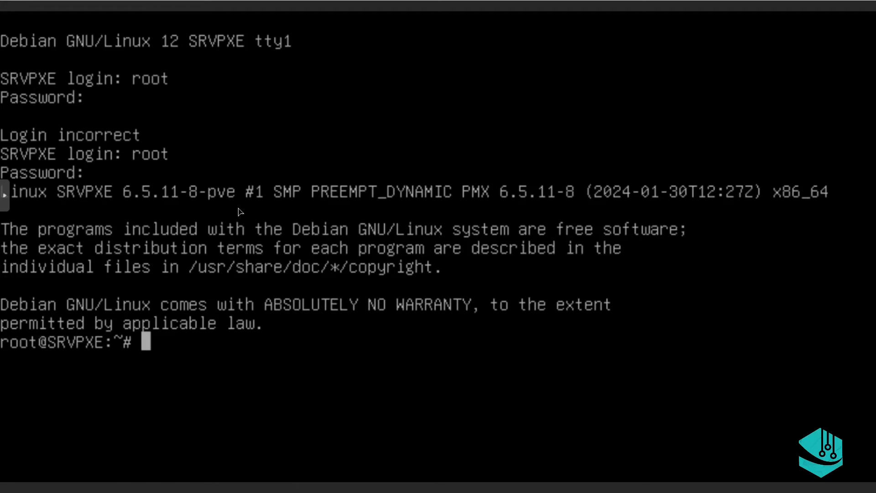
{"action": "type", "text": "clear"}
{"action": "key", "text": "Return"}
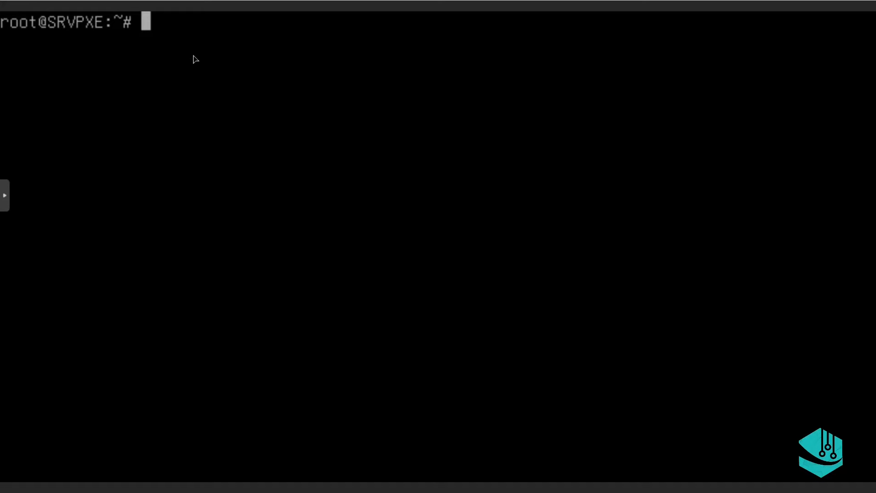
Run apt update && apt upgrade -y on SRVPXE, then clear the console
{"action": "type", "text": "apt "}
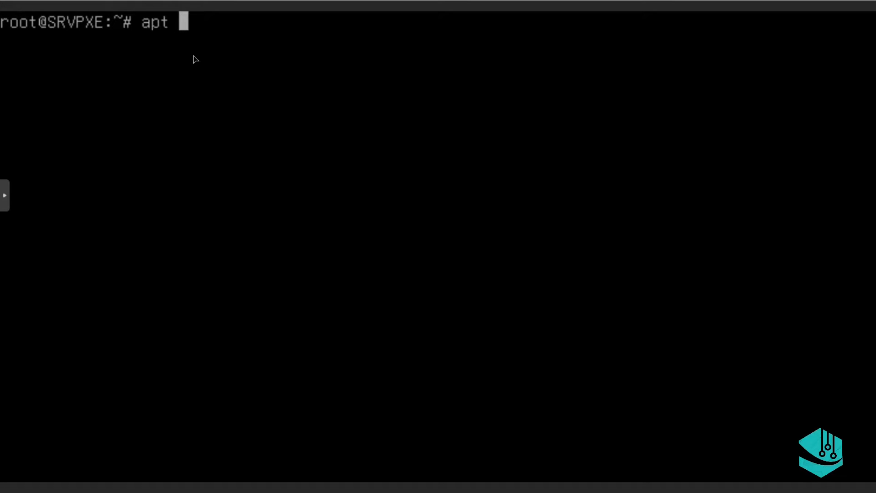
{"action": "type", "text": "update "}
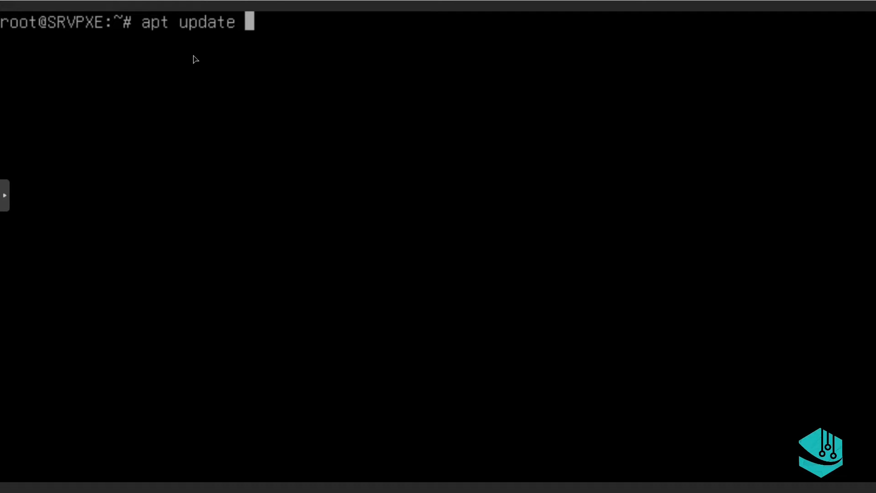
{"action": "type", "text": "&&"}
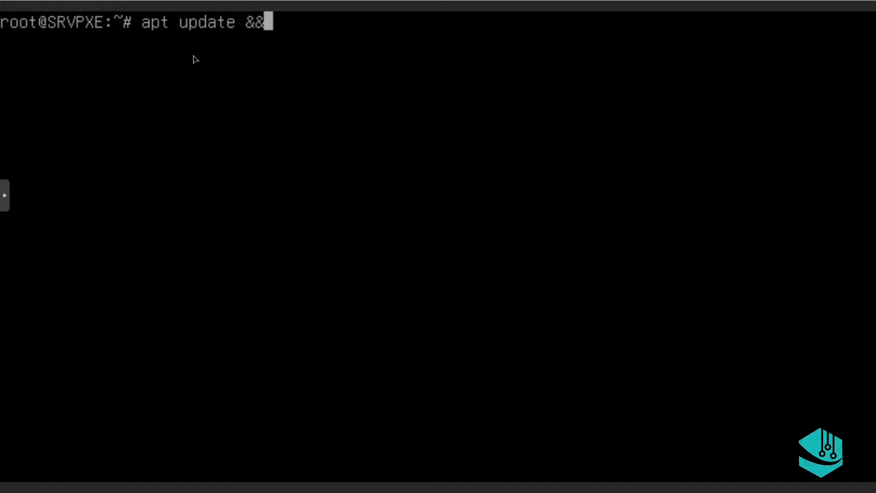
{"action": "type", "text": " apt "}
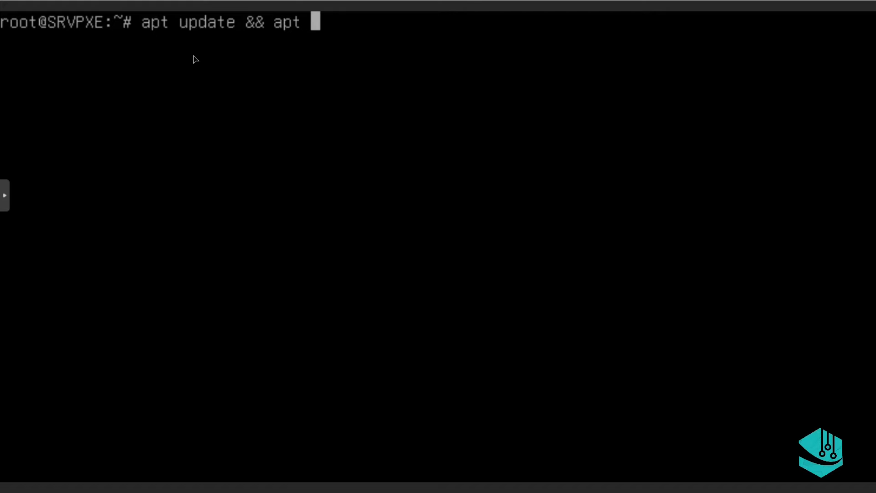
{"action": "type", "text": "upgrade "}
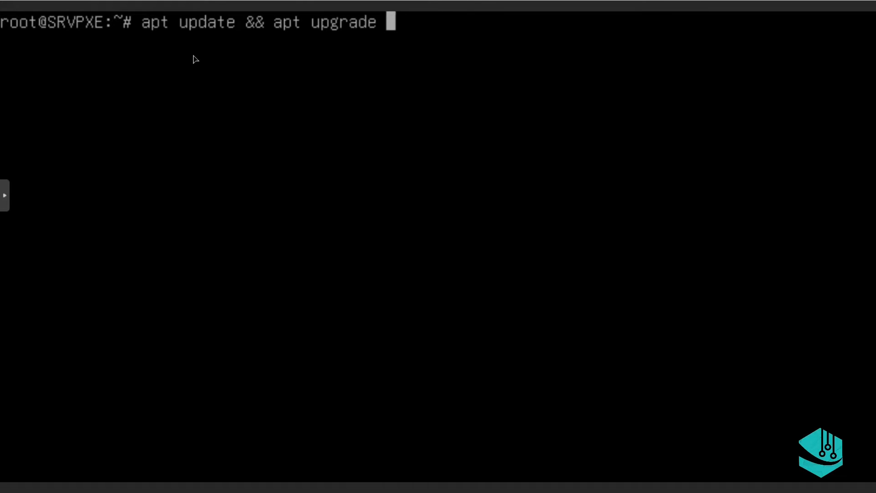
{"action": "type", "text": "-"}
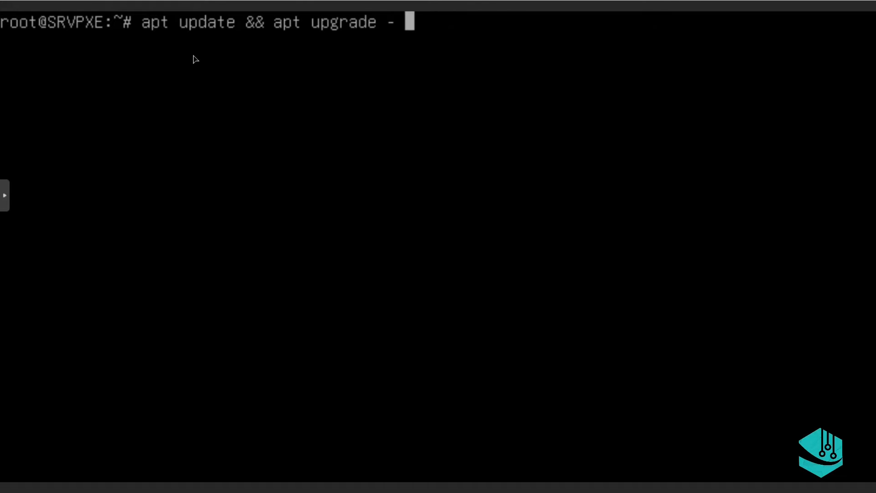
{"action": "type", "text": "y"}
{"action": "key", "text": "Return"}
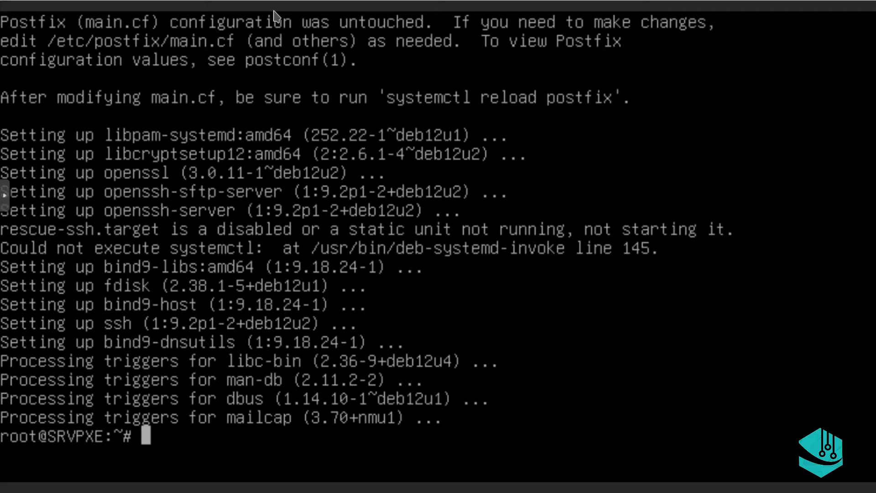
{"action": "type", "text": "clear"}
{"action": "key", "text": "Return"}
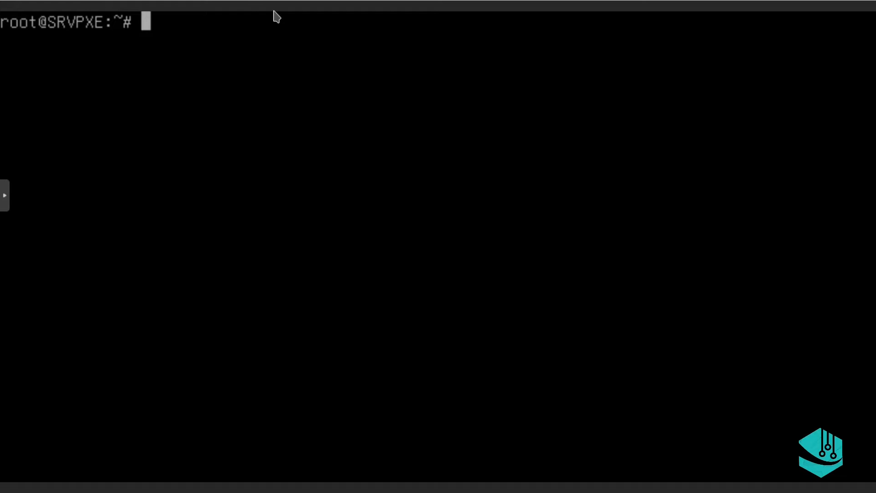
Run users to list logged-in users, showing only root, then type useradd pxe
{"action": "type", "text": "user"}
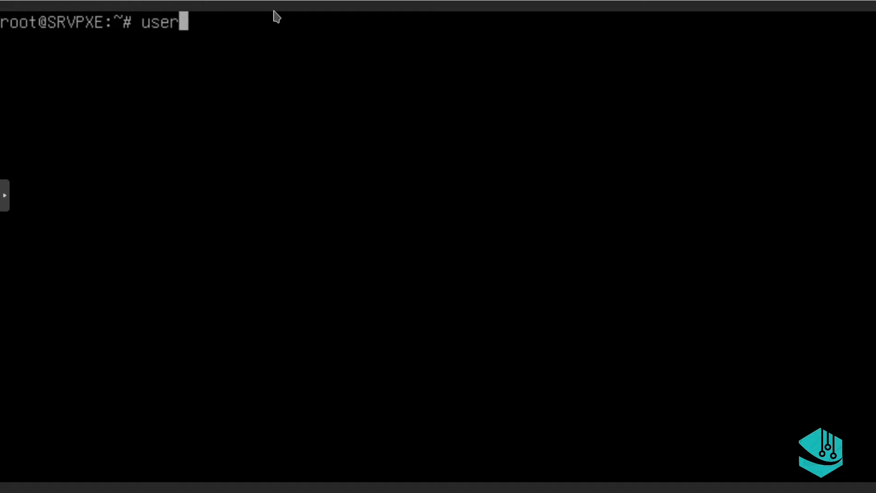
{"action": "type", "text": "sq"}
{"action": "key", "text": "BackSpace"}
{"action": "key", "text": "Return"}
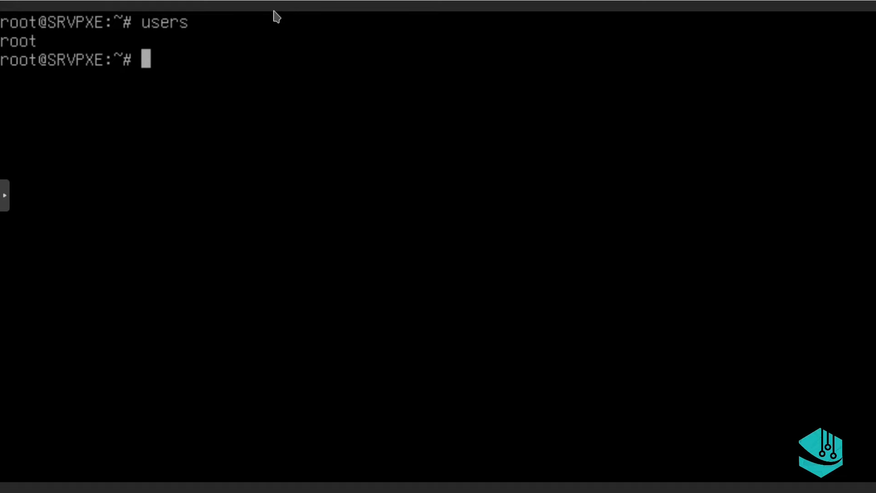
{"action": "type", "text": "user"}
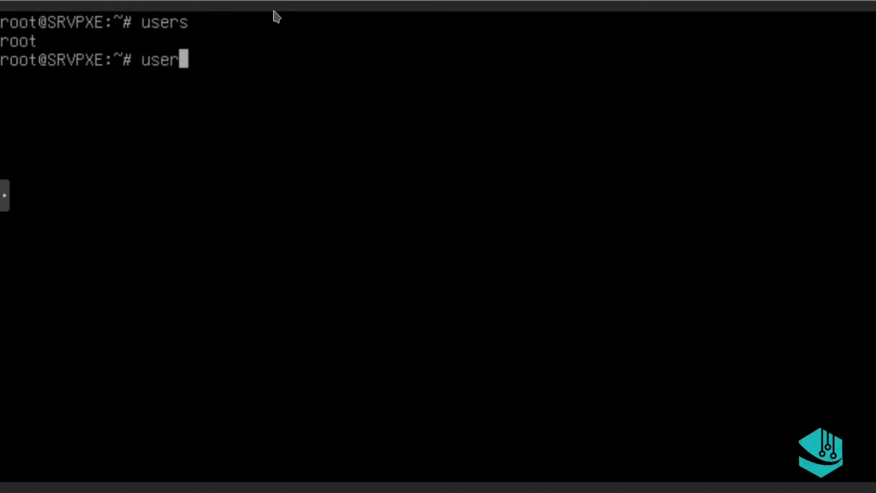
{"action": "type", "text": "add "}
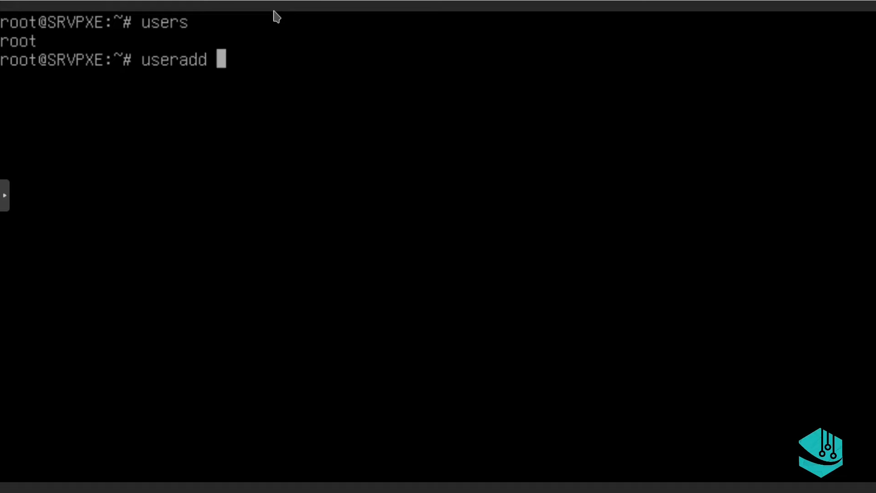
{"action": "type", "text": "pxe"}
Run useradd pxe, then rerun the command edited to adduser ipxe
{"action": "key", "text": "Return"}
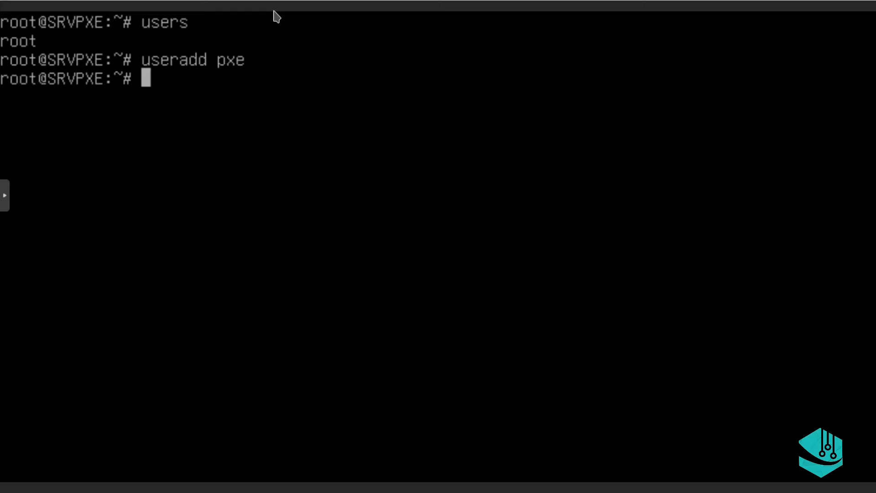
{"action": "key", "text": "Up"}
{"action": "key", "text": "Left"}
{"action": "key", "text": "Left"}
{"action": "key", "text": "Left"}
{"action": "key", "text": "Left"}
{"action": "key", "text": "Left"}
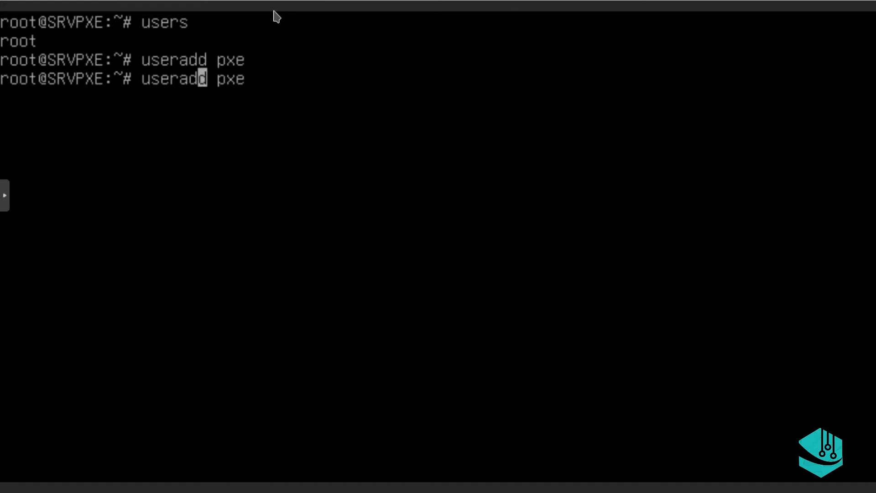
{"action": "key", "text": "Right"}
{"action": "key", "text": "BackSpace"}
{"action": "key", "text": "BackSpace"}
{"action": "key", "text": "BackSpace"}
{"action": "key", "text": "BackSpace"}
{"action": "key", "text": "BackSpace"}
{"action": "key", "text": "BackSpace"}
{"action": "key", "text": "BackSpace"}
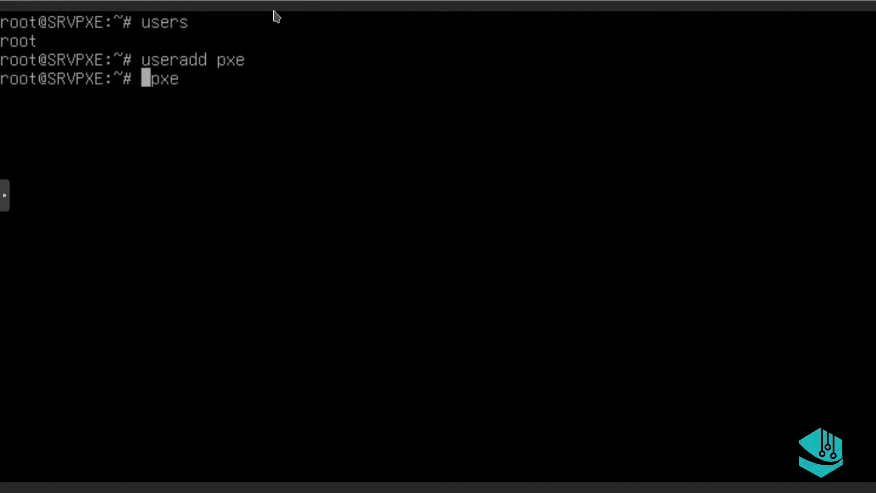
{"action": "type", "text": "add "}
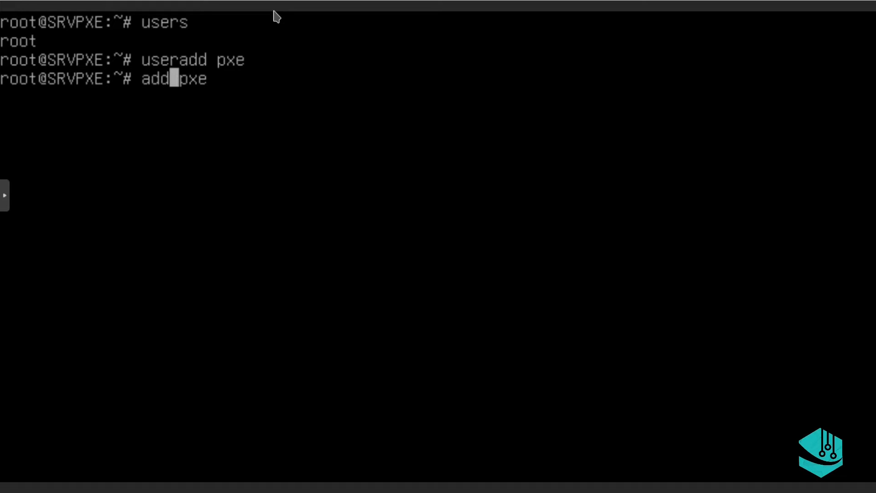
{"action": "type", "text": "user"}
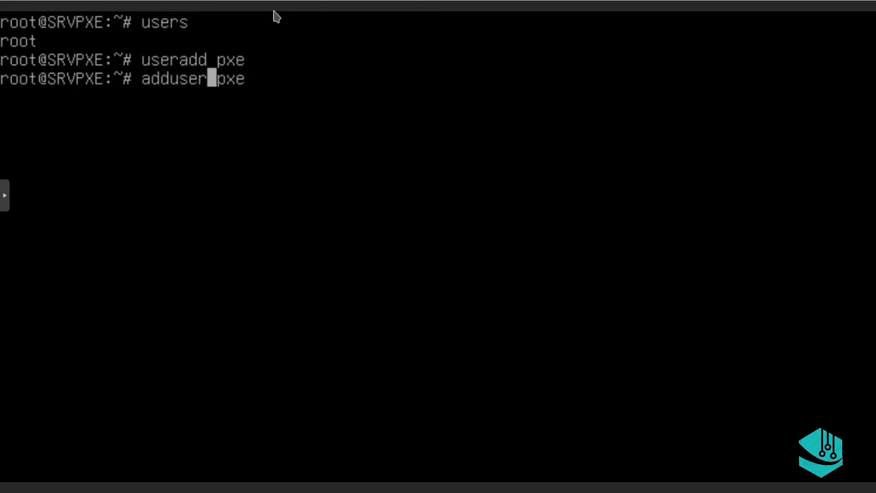
{"action": "key", "text": "Right"}
{"action": "type", "text": "i"}
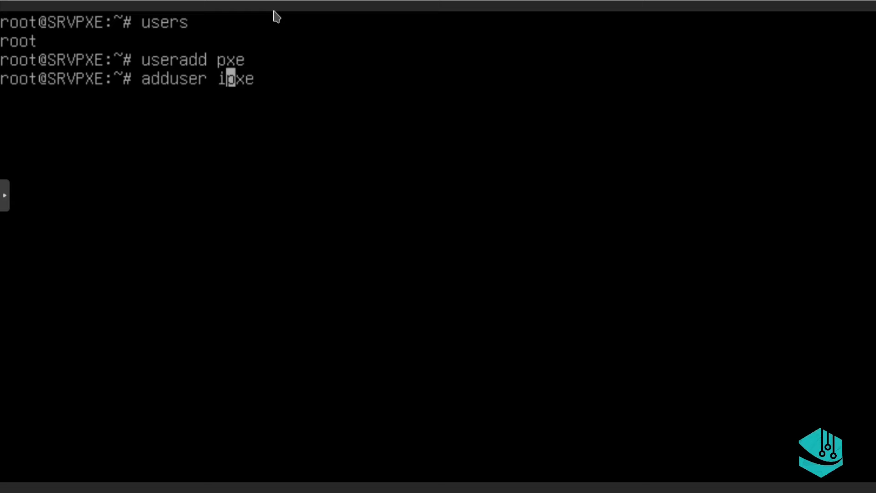
{"action": "key", "text": "Return"}
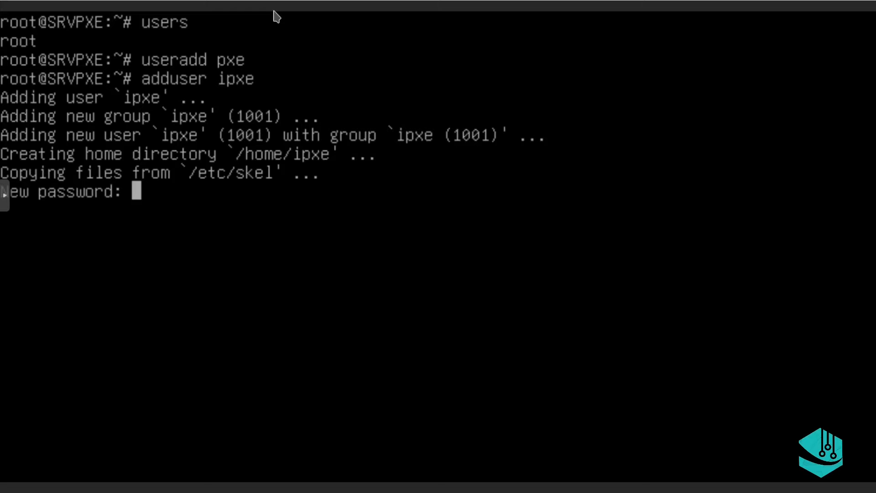
Set the ipxe account's password, leave its details blank, and confirm with y
{"action": "key", "text": "Return"}
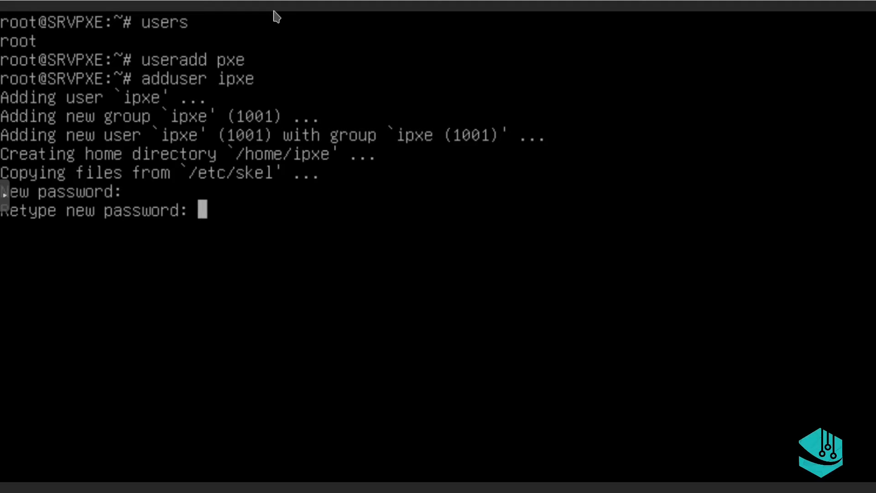
{"action": "key", "text": "Return"}
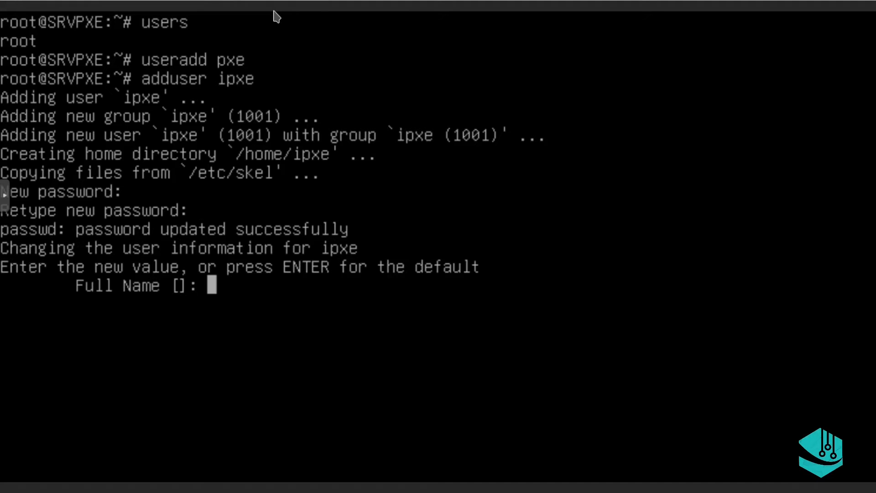
{"action": "key", "text": "Return"}
{"action": "key", "text": "Return"}
{"action": "key", "text": "Return"}
{"action": "key", "text": "Return"}
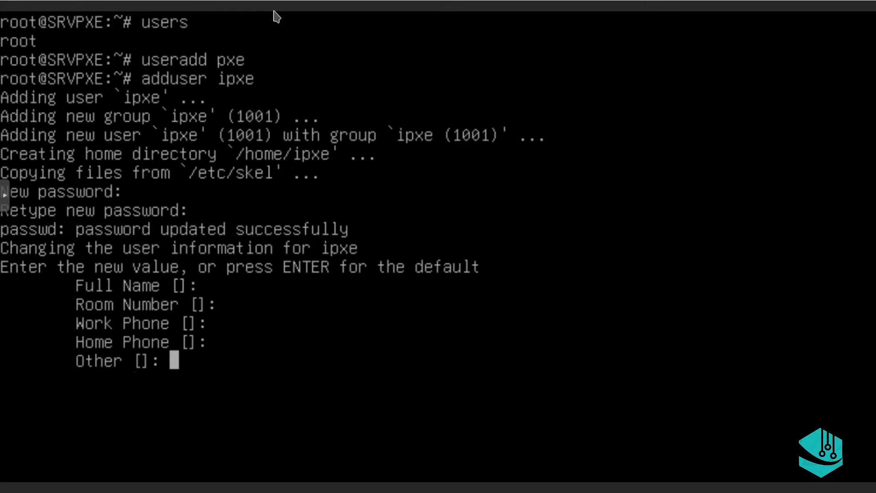
{"action": "key", "text": "Return"}
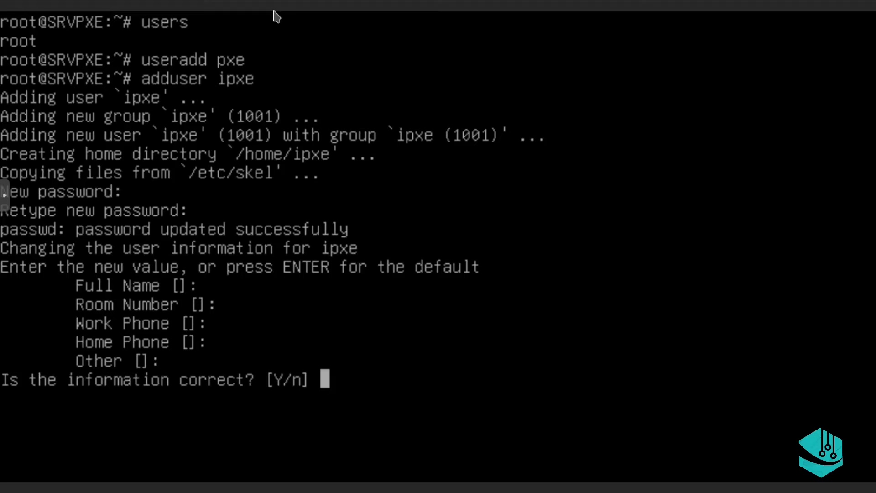
{"action": "type", "text": "y"}
{"action": "key", "text": "Return"}
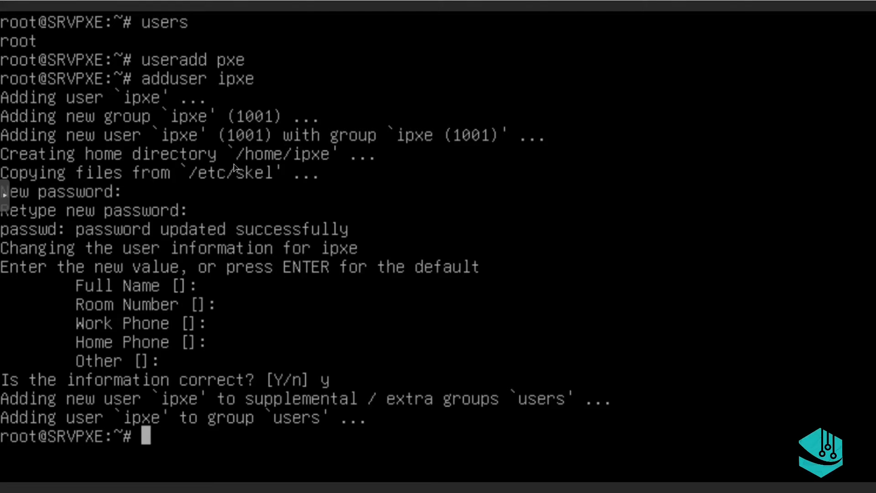
Run users to check which users are logged in
{"action": "type", "text": "ls"}
{"action": "key", "text": "BackSpace"}
{"action": "key", "text": "BackSpace"}
{"action": "type", "text": "users"}
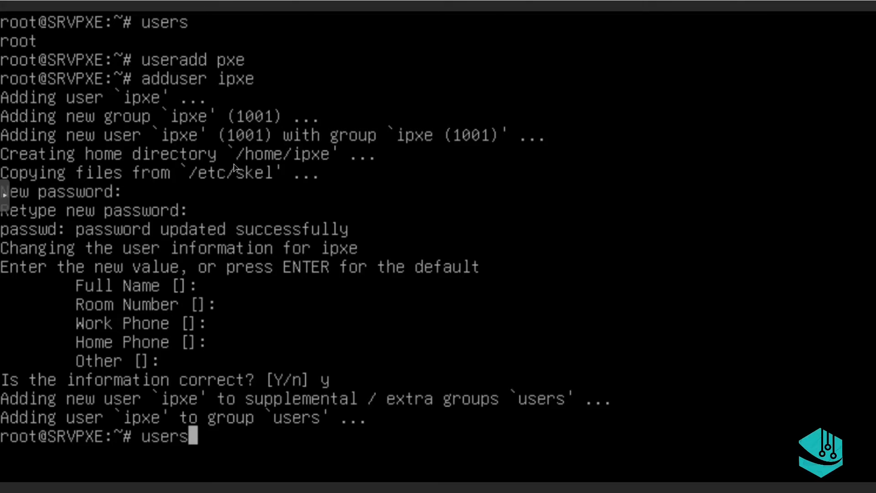
{"action": "key", "text": "Return"}
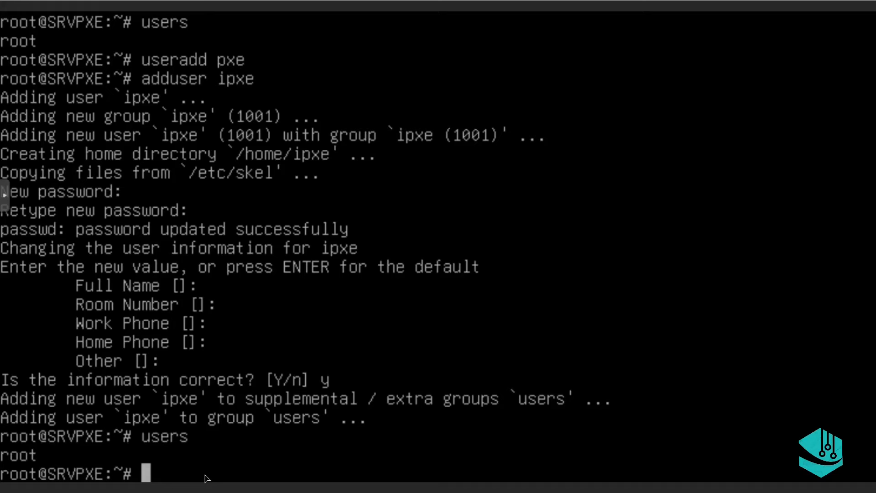
Add ipxe to the sudo group with usermod -aG sudo ipxe
{"action": "type", "text": "user"}
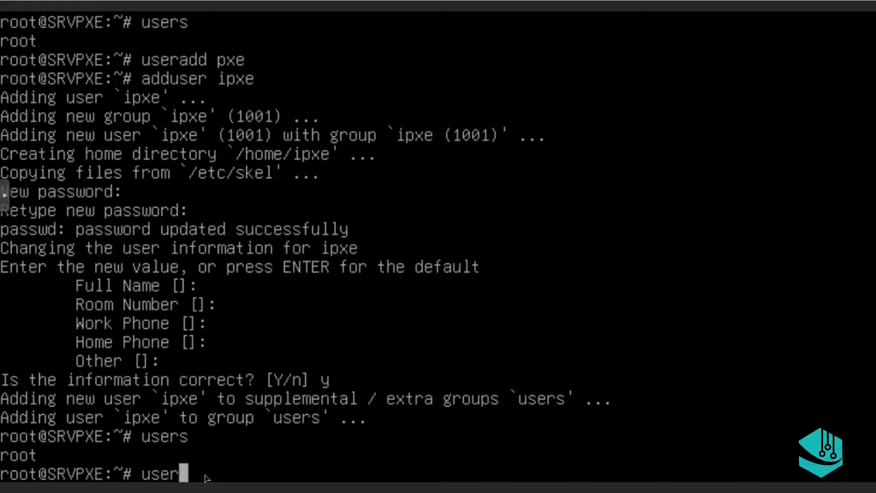
{"action": "type", "text": "mod "}
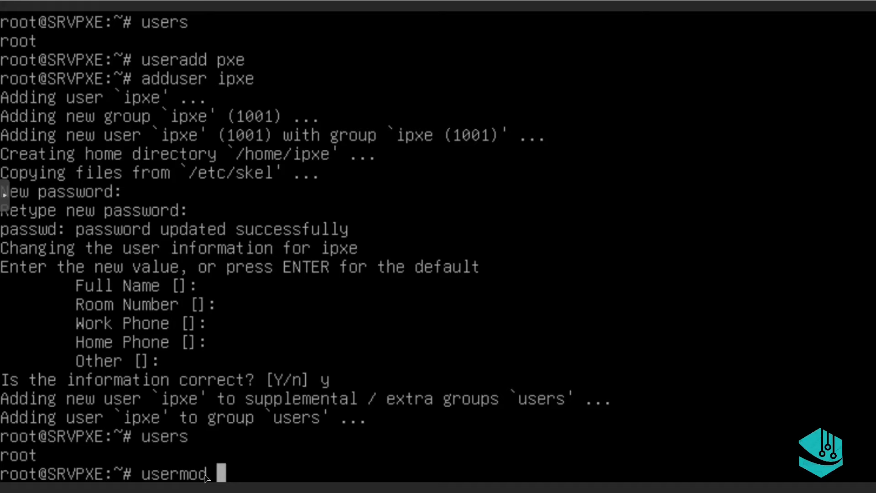
{"action": "type", "text": "-aG "}
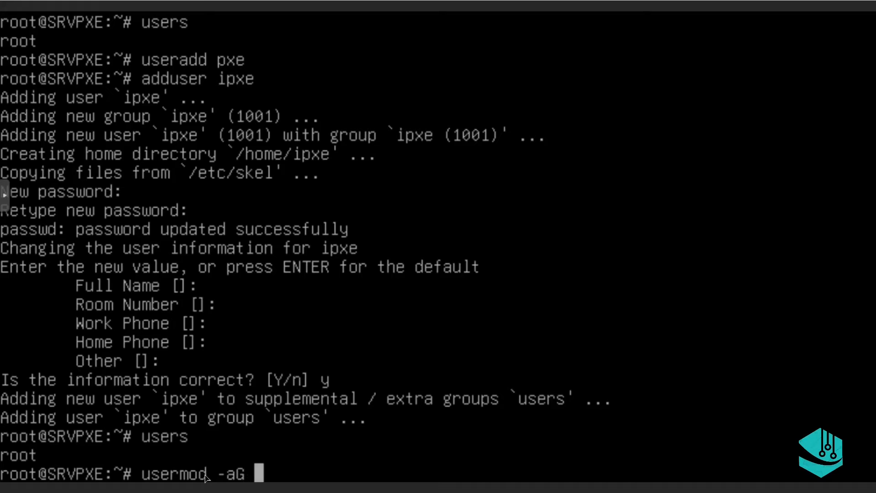
{"action": "type", "text": "sudo "}
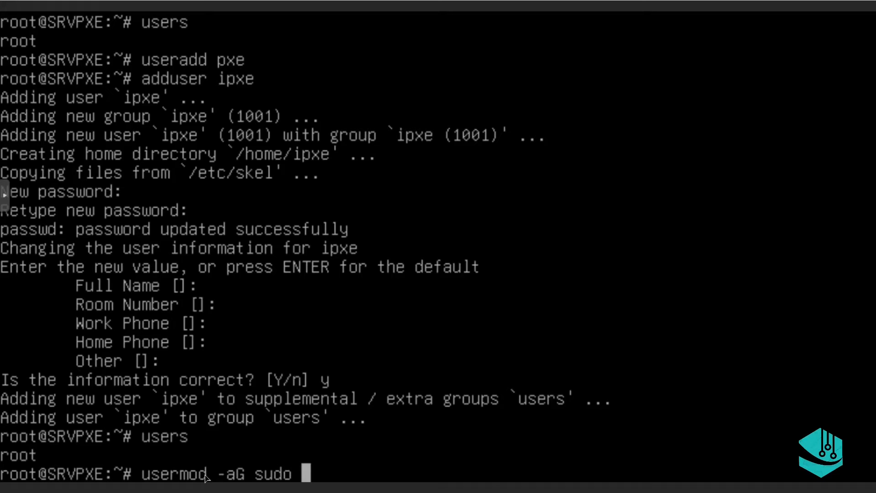
{"action": "type", "text": "i"}
{"action": "key", "text": "Tab"}
{"action": "key", "text": "Tab"}
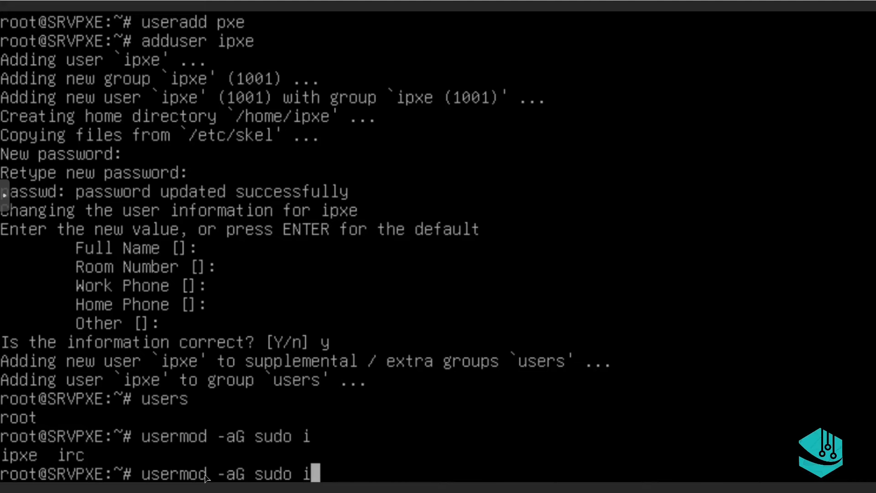
{"action": "type", "text": "p"}
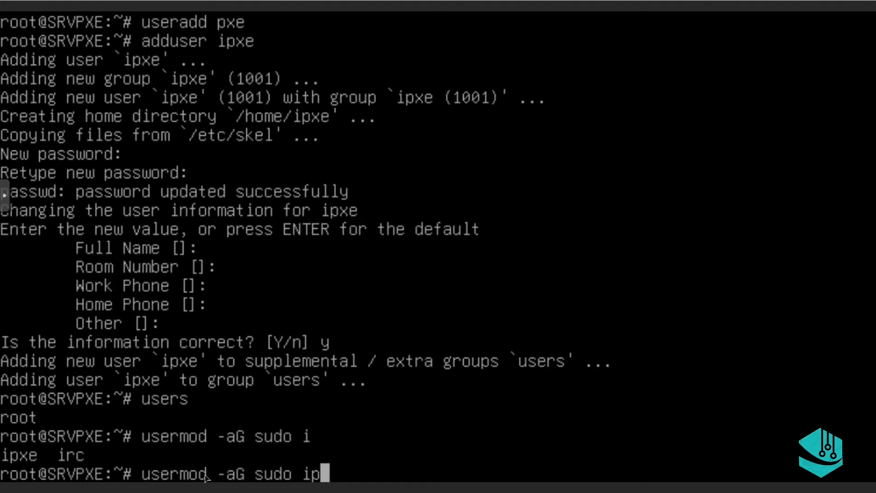
{"action": "key", "text": "Tab"}
{"action": "key", "text": "Return"}
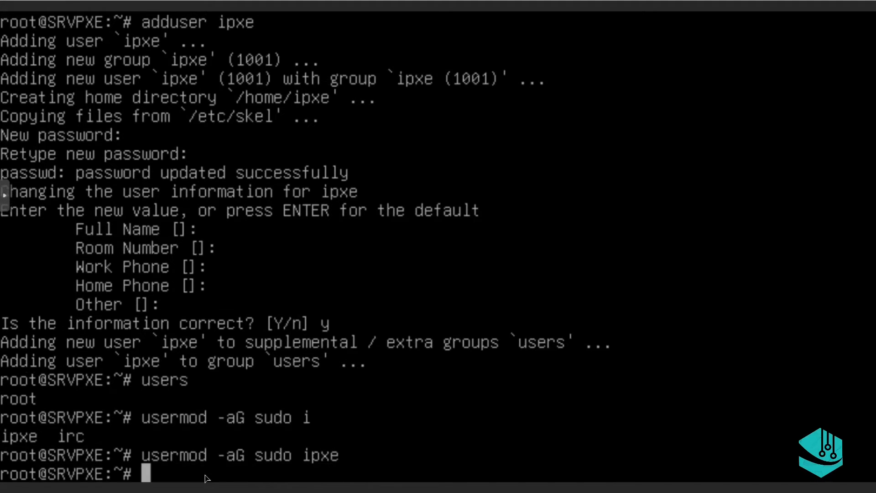
Rerun users, then log the root session out with exit
{"action": "key", "text": "Up"}
{"action": "key", "text": "Up"}
{"action": "key", "text": "Return"}
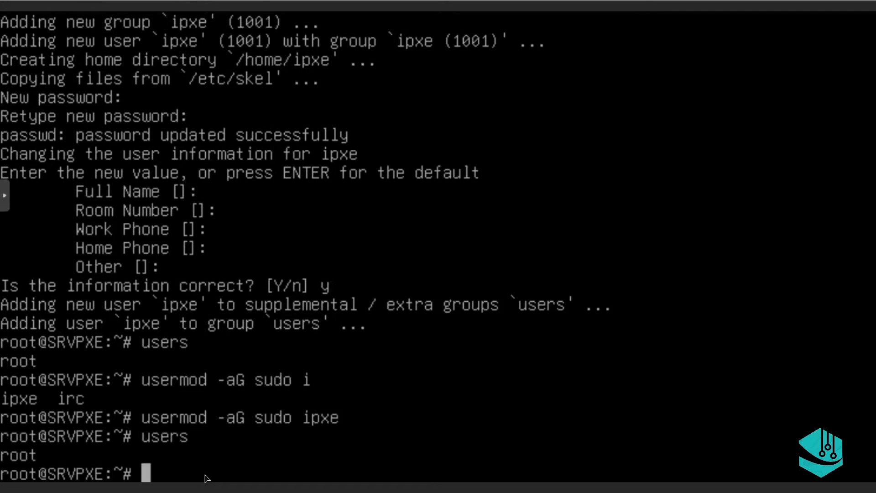
{"action": "type", "text": "exi"}
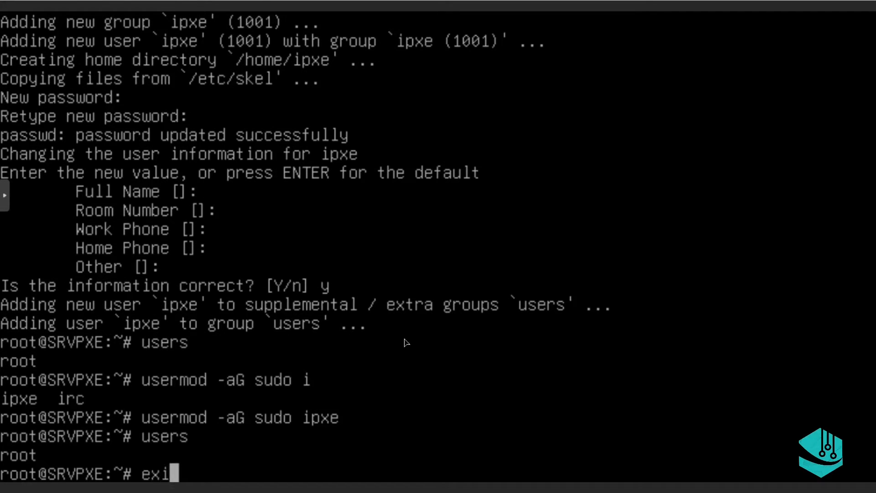
{"action": "type", "text": "t"}
{"action": "key", "text": "Return"}
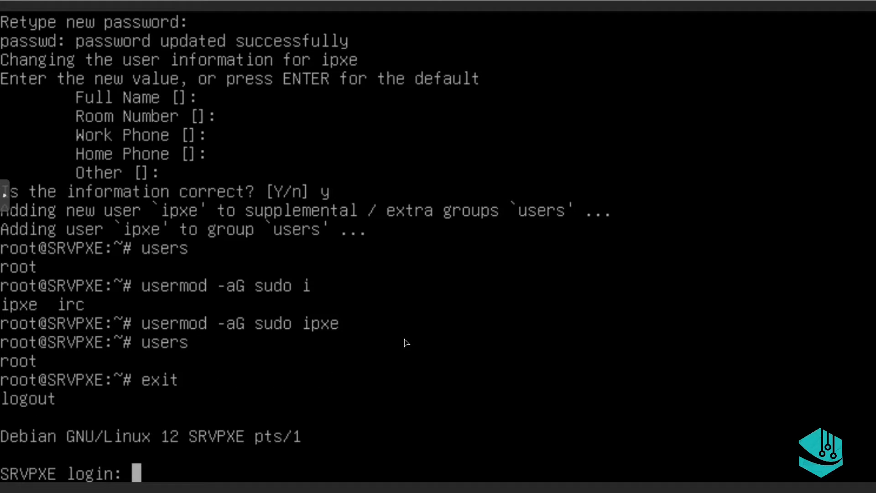
Log in to the SRVPXE console as ipxe with its password
{"action": "type", "text": "root"}
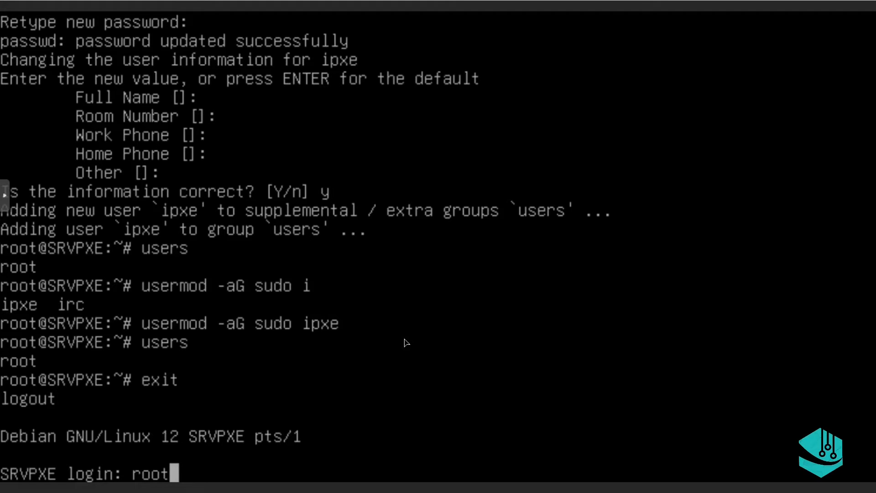
{"action": "key", "text": "BackSpace"}
{"action": "key", "text": "BackSpace"}
{"action": "key", "text": "BackSpace"}
{"action": "key", "text": "BackSpace"}
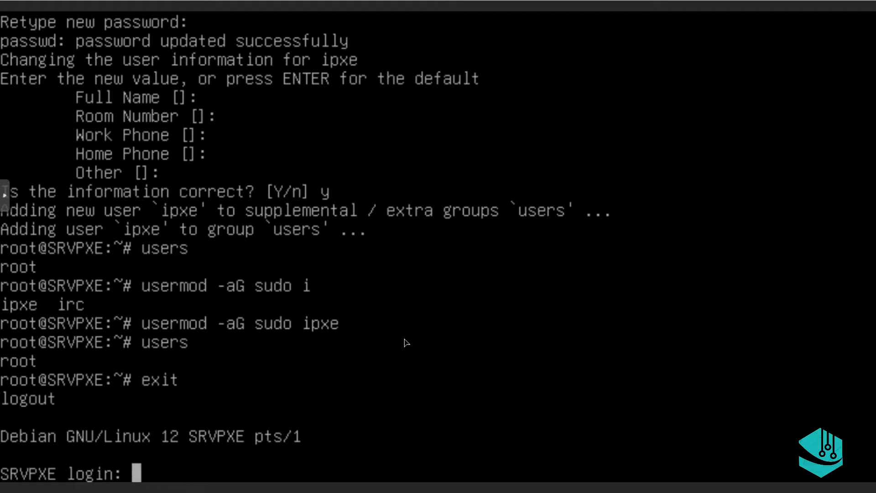
{"action": "type", "text": "p"}
{"action": "key", "text": "BackSpace"}
{"action": "type", "text": "ip"}
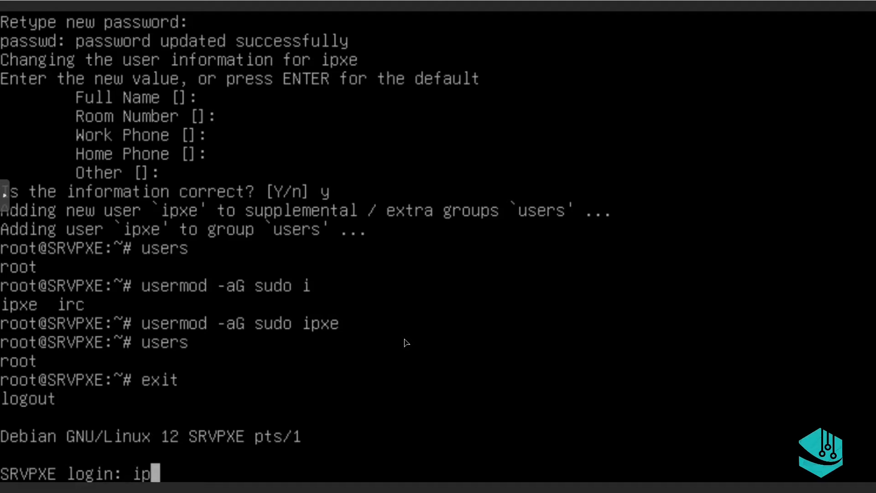
{"action": "type", "text": "xe"}
{"action": "key", "text": "Return"}
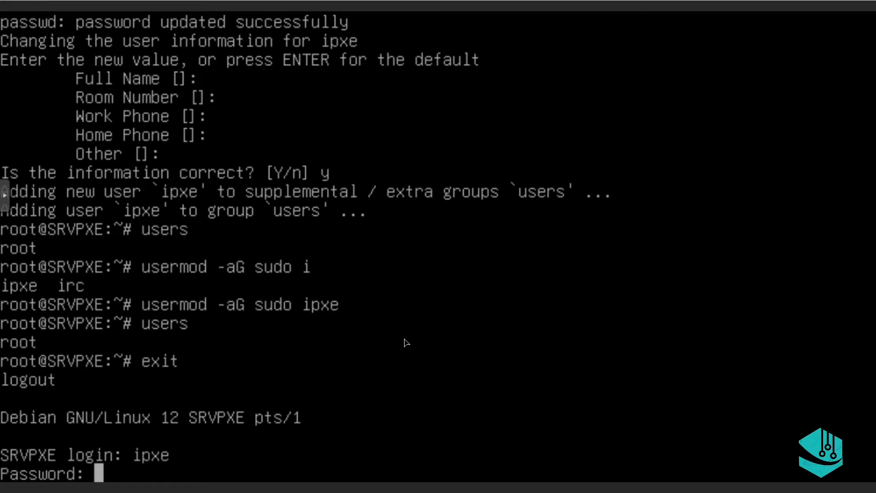
{"action": "key", "text": "Return"}
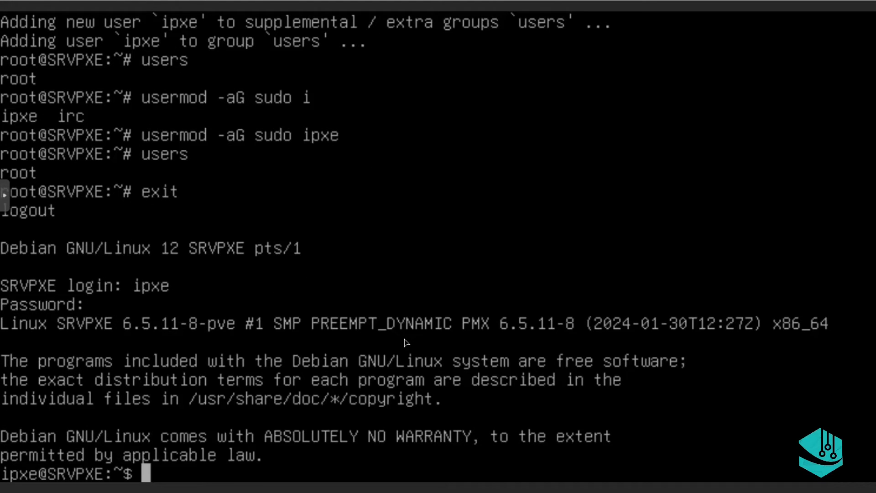
Clear the screen, read eth0's address 192.168.1.92 with ip a, then exit
{"action": "type", "text": "ip"}
{"action": "key", "text": "BackSpace"}
{"action": "key", "text": "BackSpace"}
{"action": "key", "text": "BackSpace"}
{"action": "type", "text": "clear"}
{"action": "key", "text": "Return"}
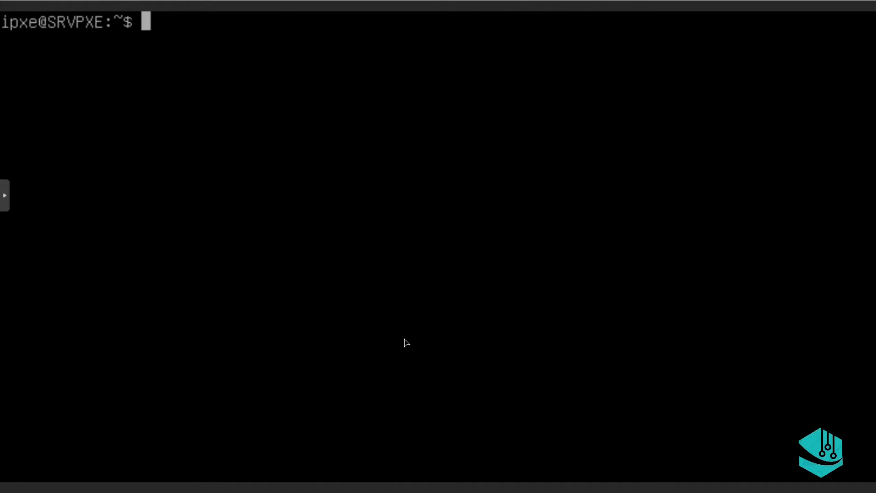
{"action": "type", "text": "ipa"}
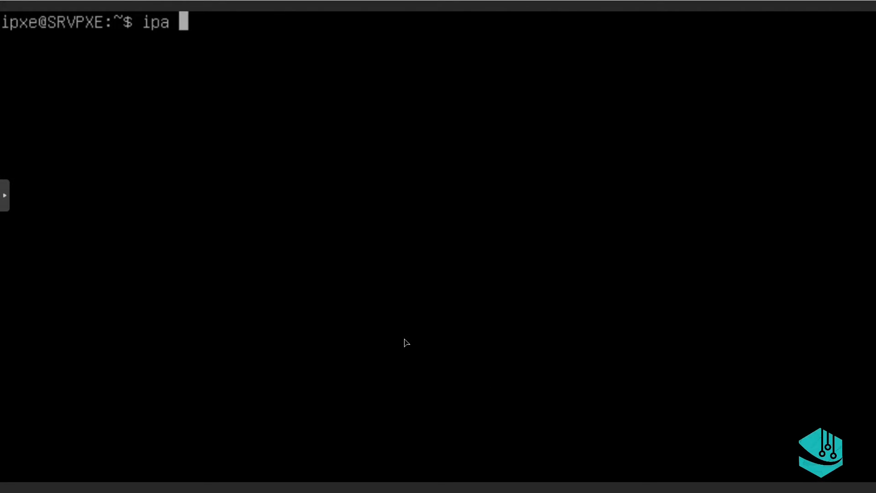
{"action": "key", "text": "BackSpace"}
{"action": "key", "text": "BackSpace"}
{"action": "type", "text": "a"}
{"action": "key", "text": "Return"}
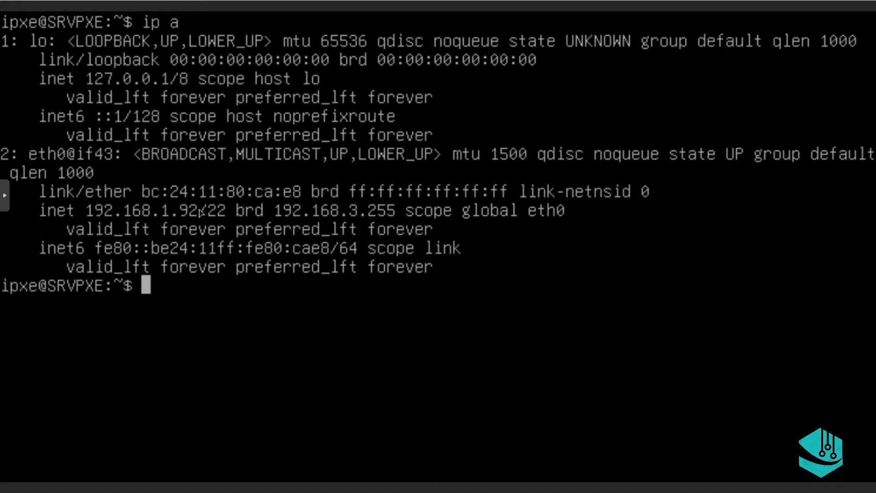
{"action": "type", "text": "e"}
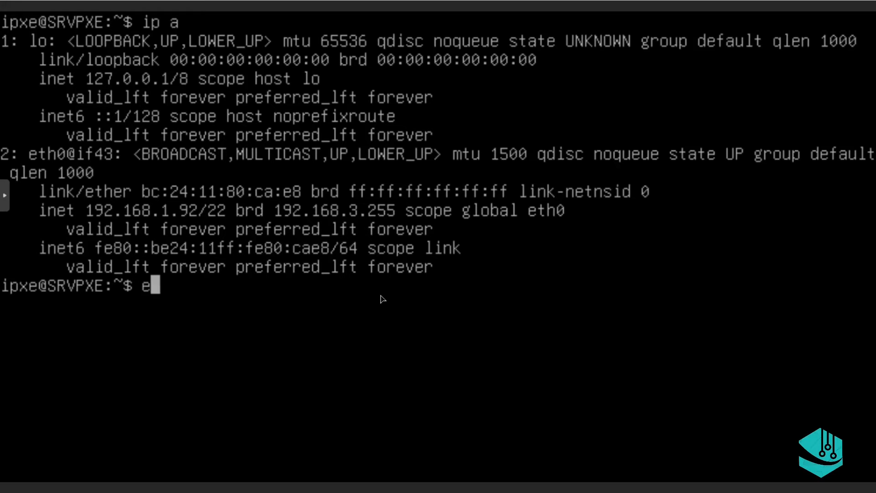
{"action": "type", "text": "xitr"}
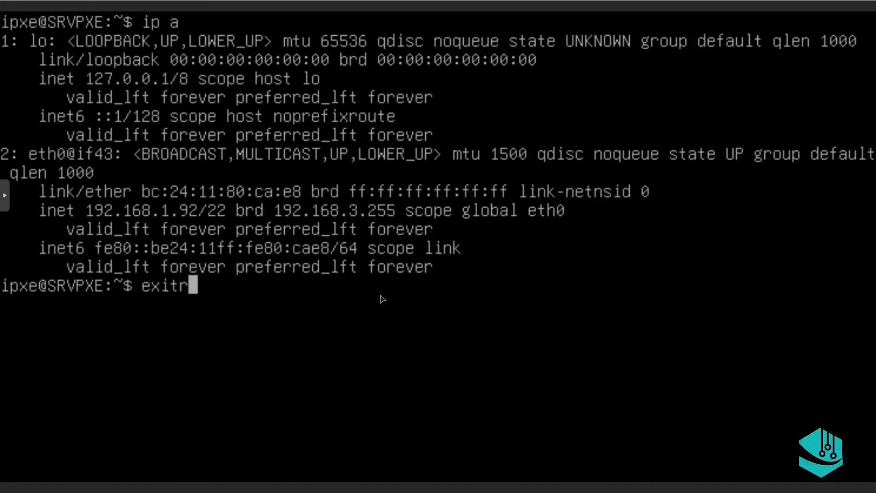
{"action": "key", "text": "BackSpace"}
{"action": "key", "text": "Return"}
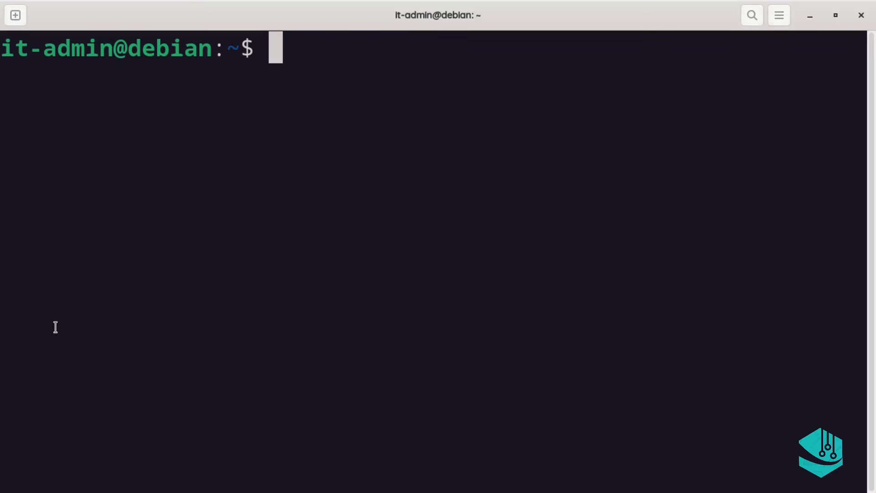
{"action": "type", "text": "shh"}
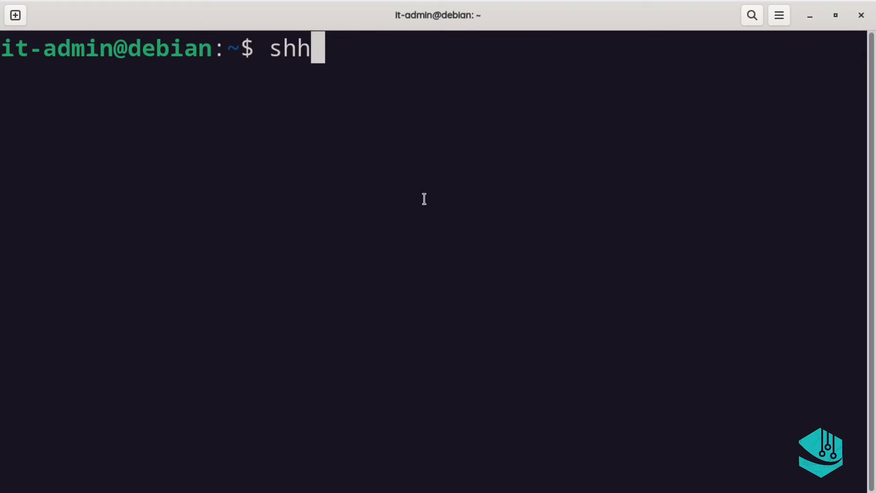
{"action": "key", "text": "BackSpace"}
{"action": "key", "text": "BackSpace"}
{"action": "type", "text": "sh "}
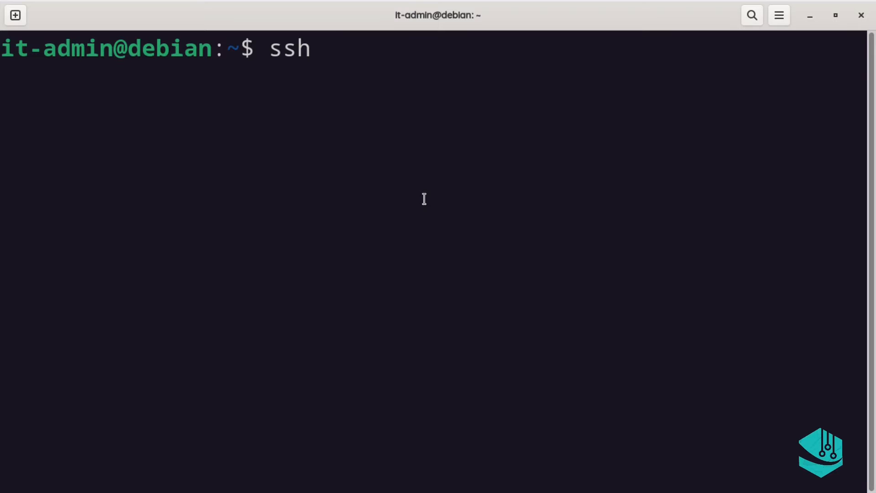
{"action": "type", "text": "ip"}
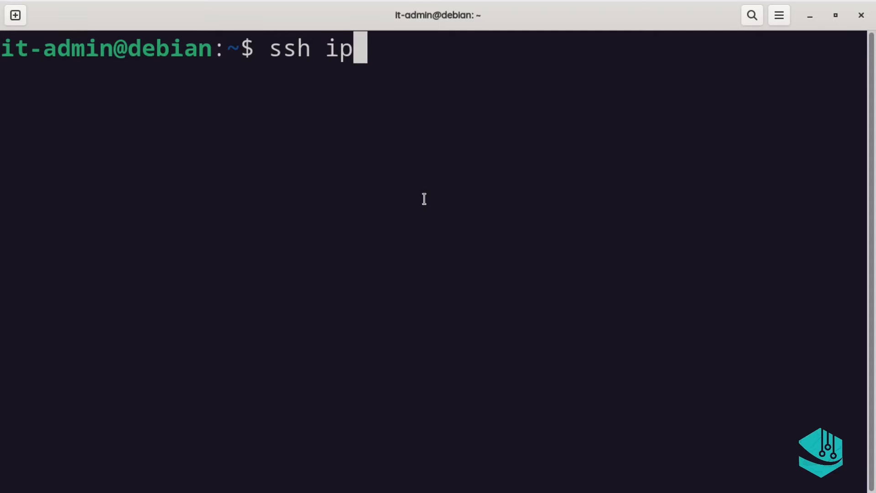
{"action": "type", "text": "xe"}
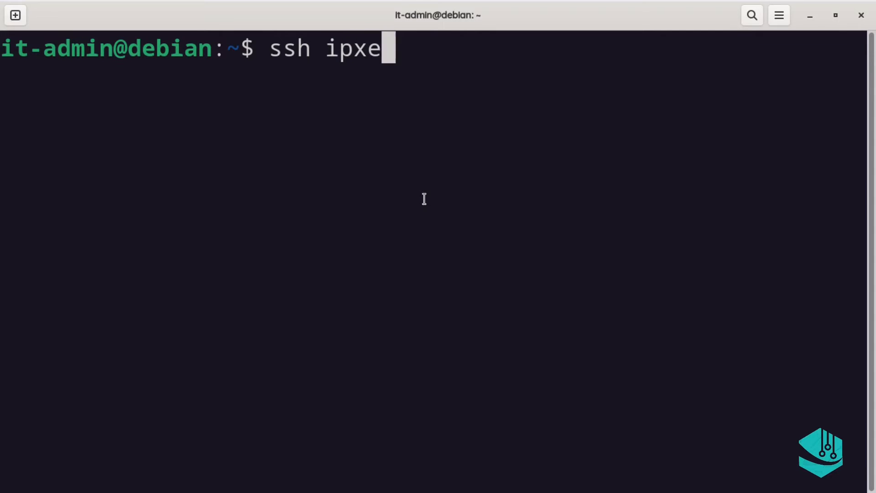
{"action": "type", "text": "@"}
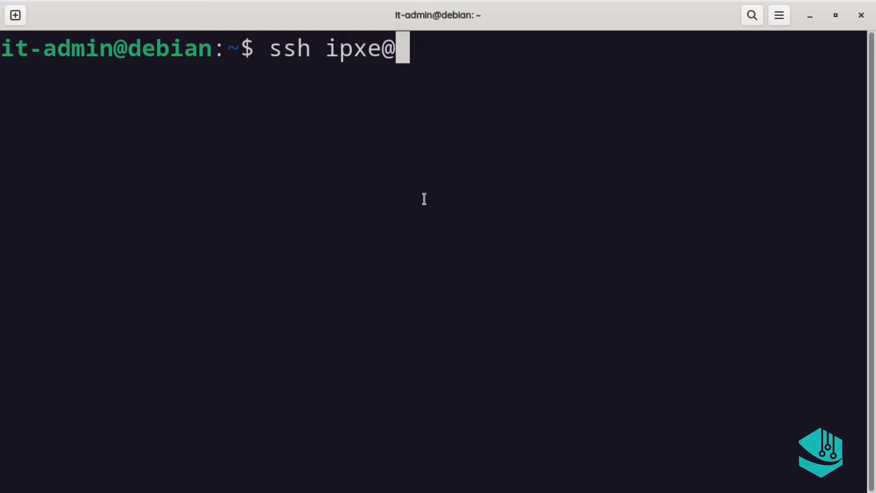
{"action": "type", "text": "19"}
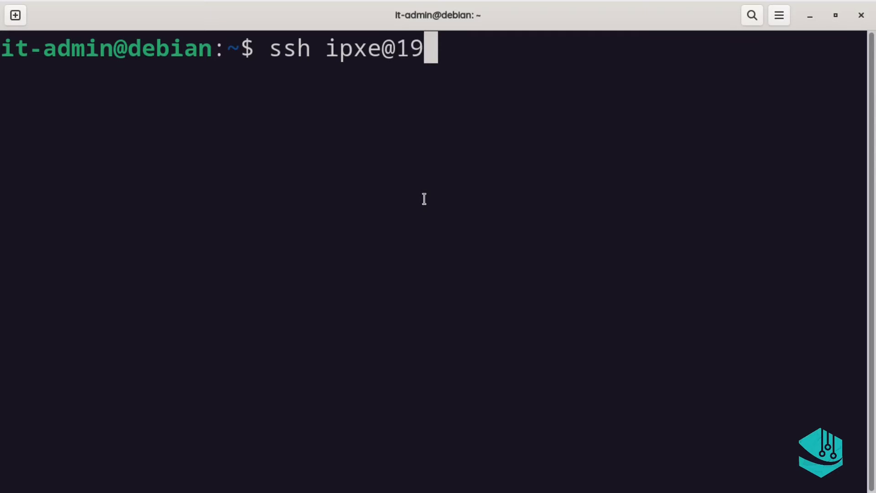
{"action": "type", "text": "2.1"}
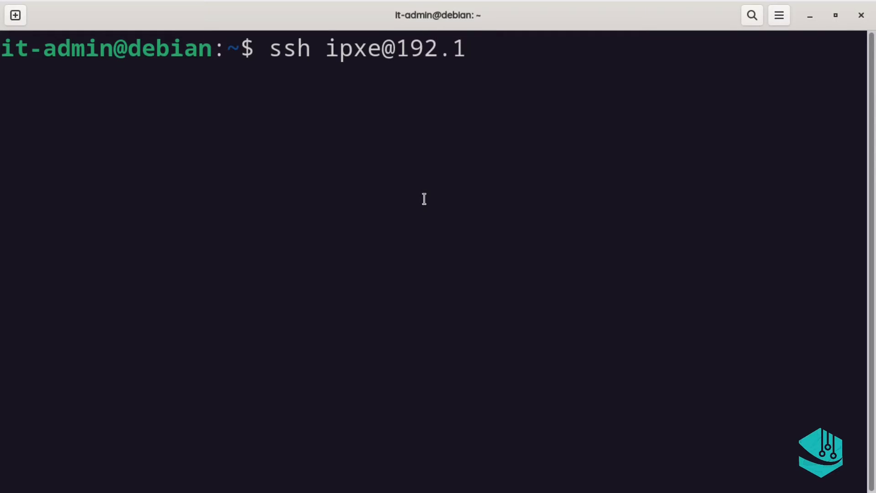
{"action": "type", "text": "68."}
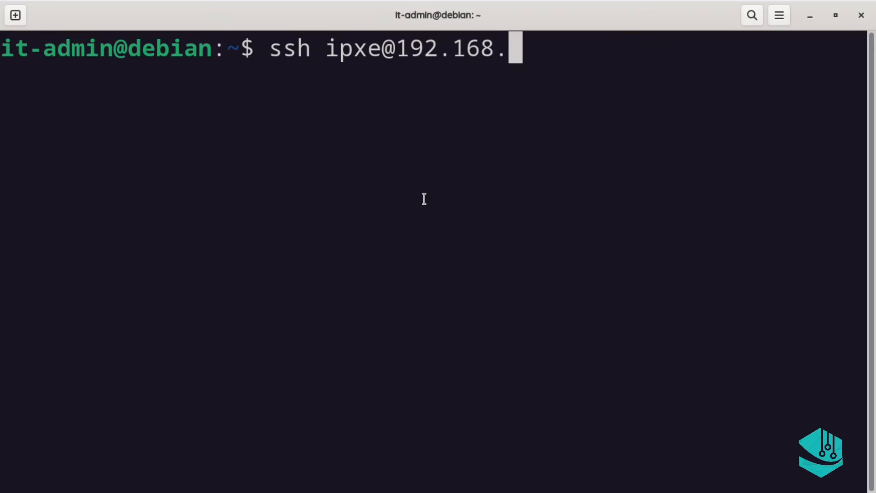
{"action": "type", "text": "1.92"}
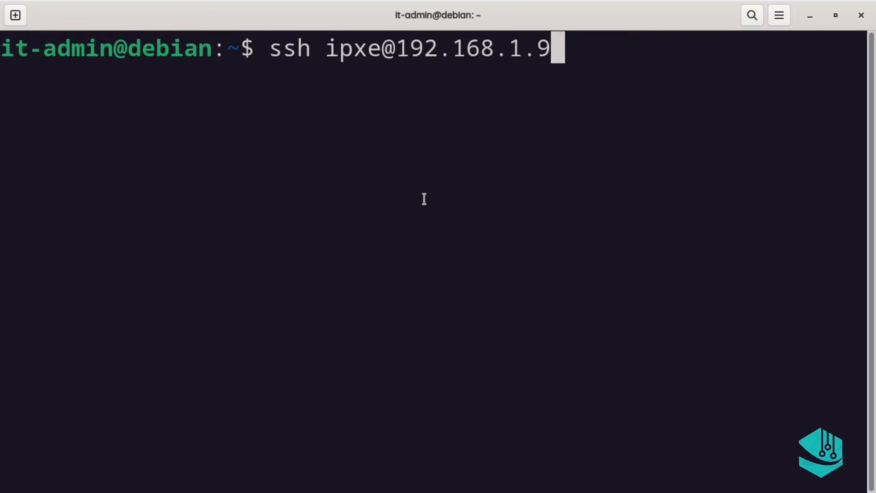
{"action": "key", "text": "Return"}
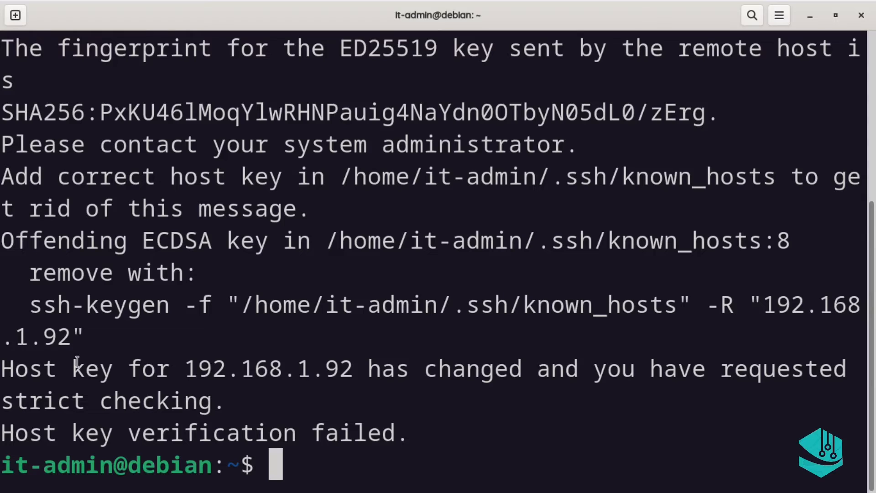
{"action": "left_click_drag", "start_coordinate": [26, 308], "coordinate": [88, 336]}
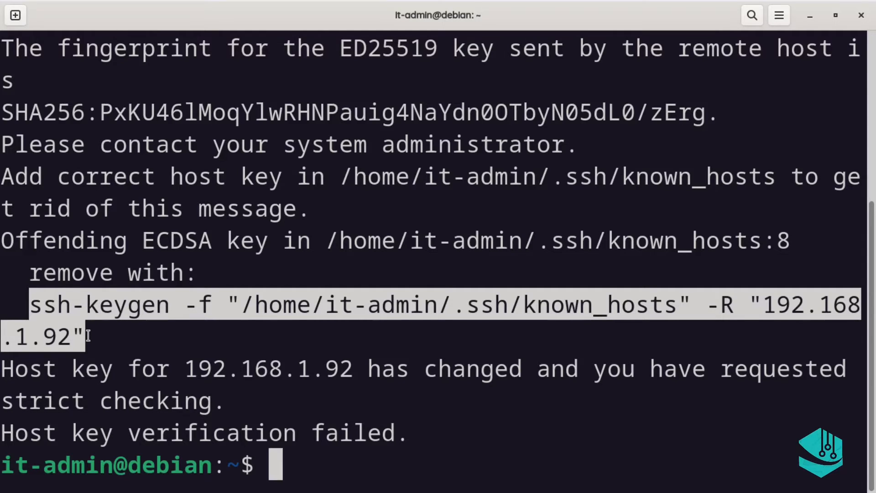
{"action": "middle_click", "coordinate": [91, 338]}
{"action": "key", "text": "Return"}
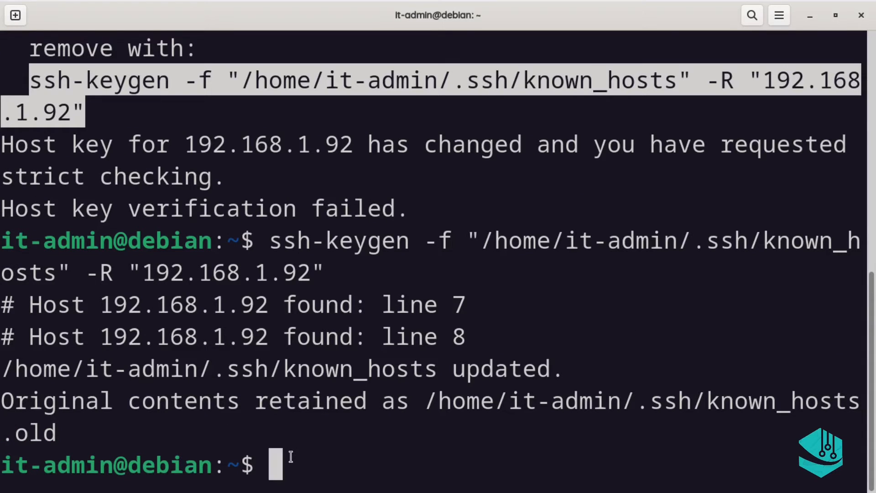
Reconnect via SSH as ipxe, accept the fingerprint with yes, log in, and clear the screen
{"action": "type", "text": "ssh ipxe@192.168.1.92"}
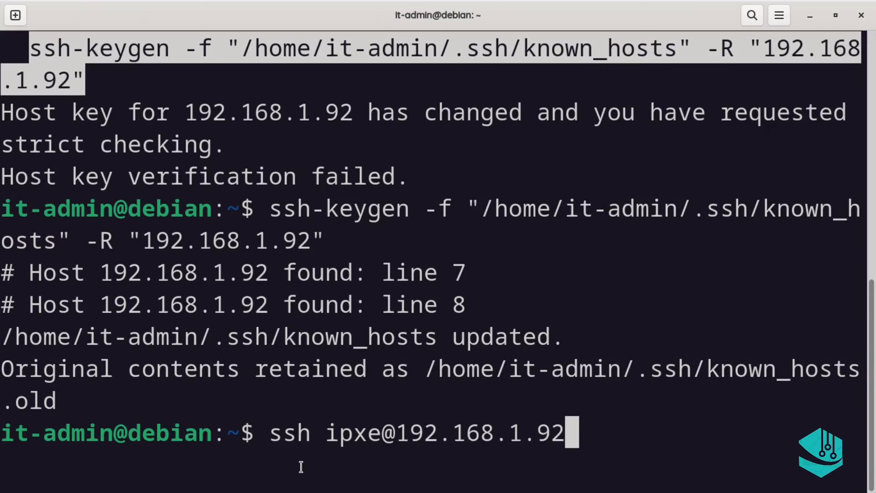
{"action": "key", "text": "Return"}
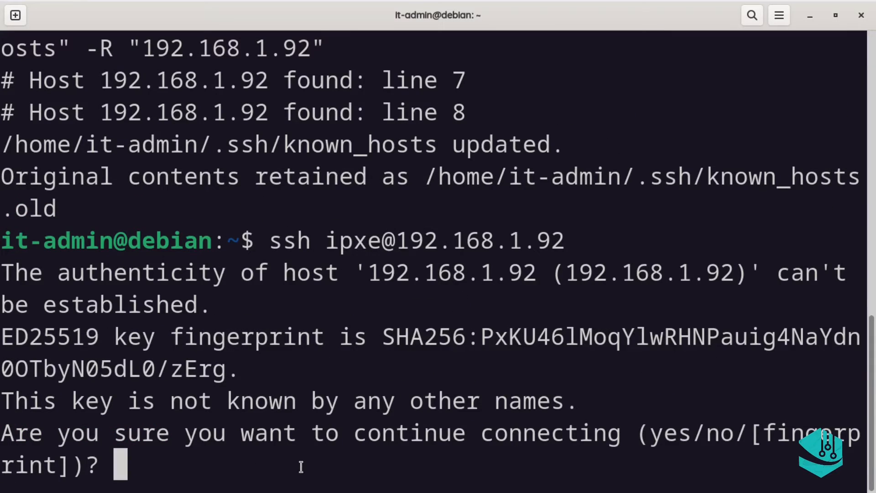
{"action": "type", "text": "yes"}
{"action": "key", "text": "Return"}
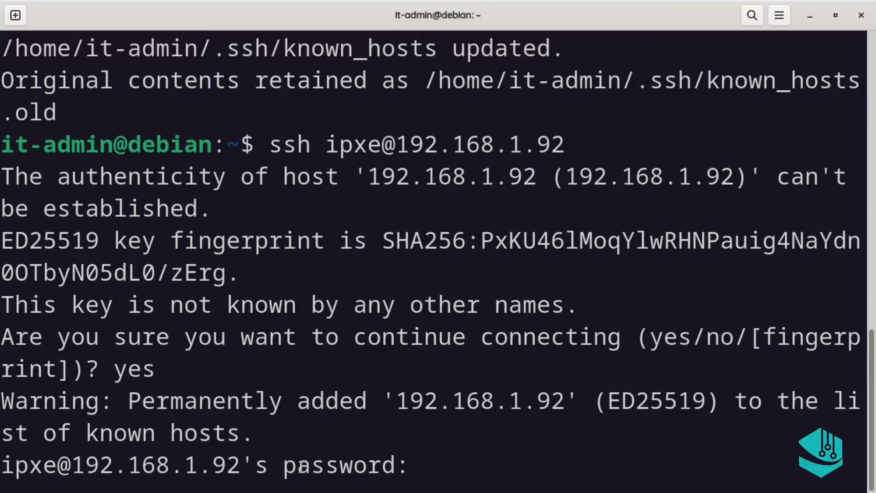
{"action": "key", "text": "Return"}
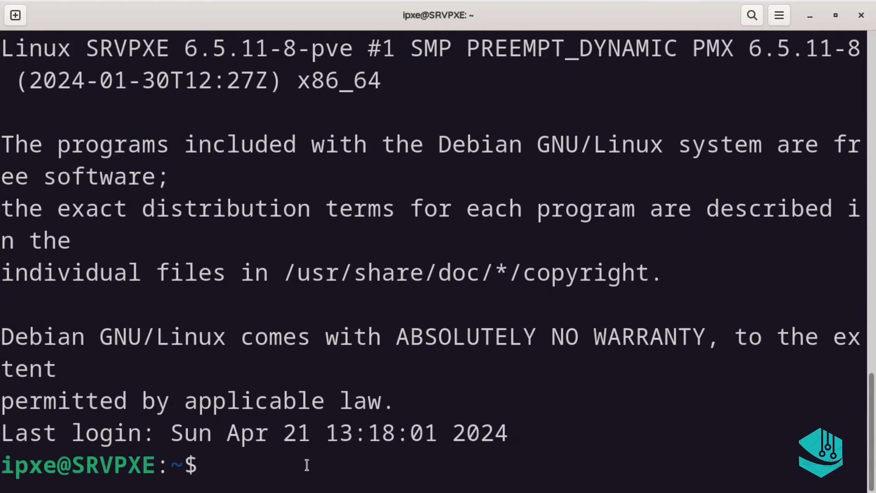
{"action": "type", "text": "cla"}
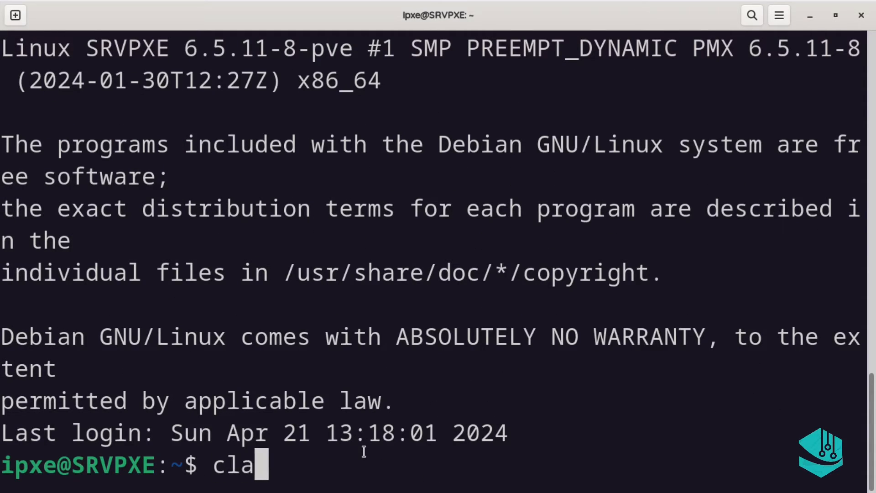
{"action": "key", "text": "BackSpace"}
{"action": "type", "text": "ear"}
{"action": "key", "text": "Return"}
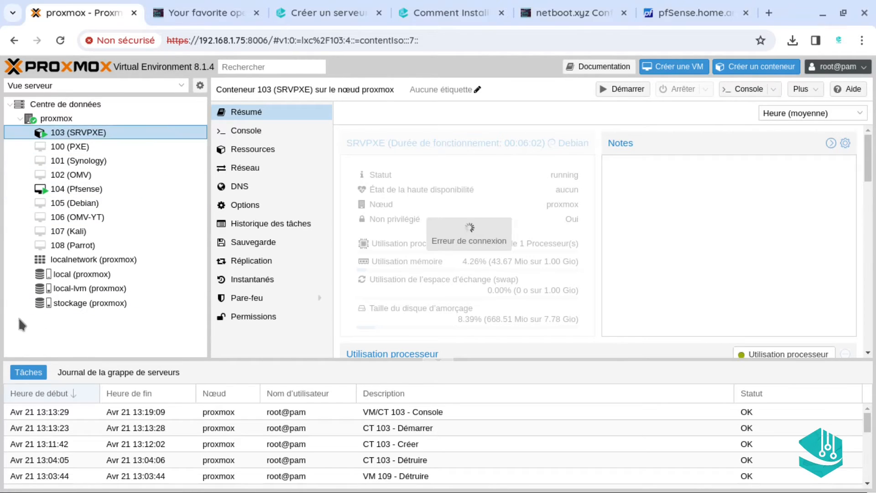
Copy the Docker dependencies apt install command from the it-admin.tg Docker installation guide
{"action": "left_click", "coordinate": [319, 18]}
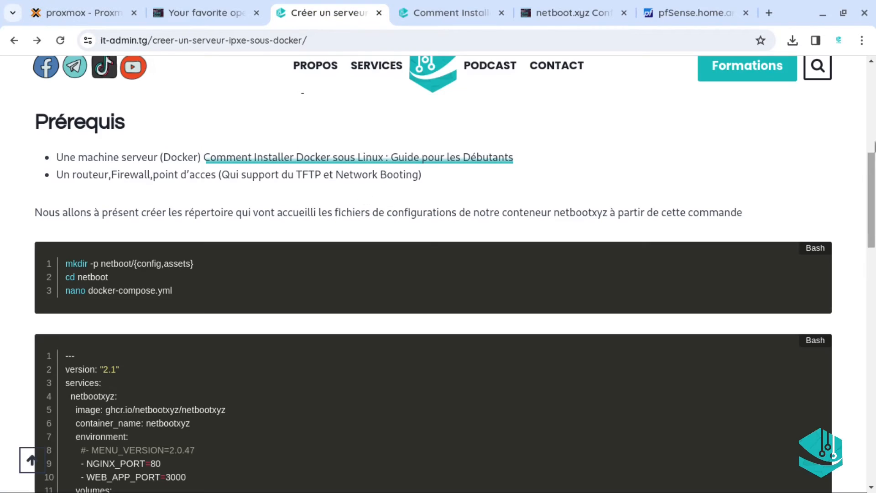
{"action": "scroll", "coordinate": [365, 228], "scroll_direction": "up", "scroll_amount": 10}
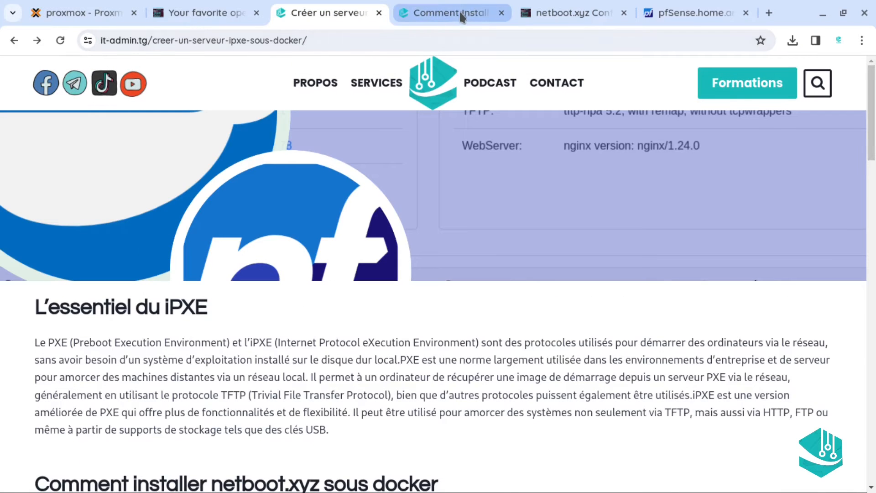
{"action": "scroll", "coordinate": [874, 171], "scroll_direction": "down", "scroll_amount": 6}
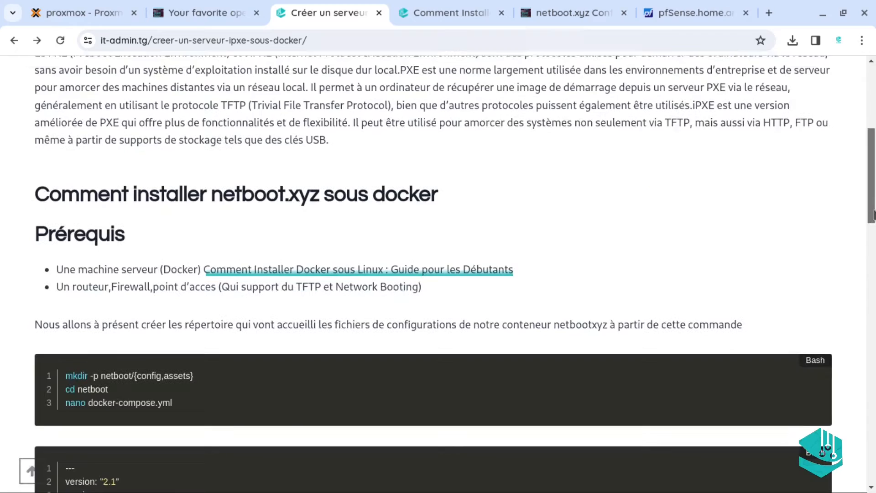
{"action": "left_click", "coordinate": [438, 13]}
{"action": "scroll", "coordinate": [873, 90], "scroll_direction": "down", "scroll_amount": 5}
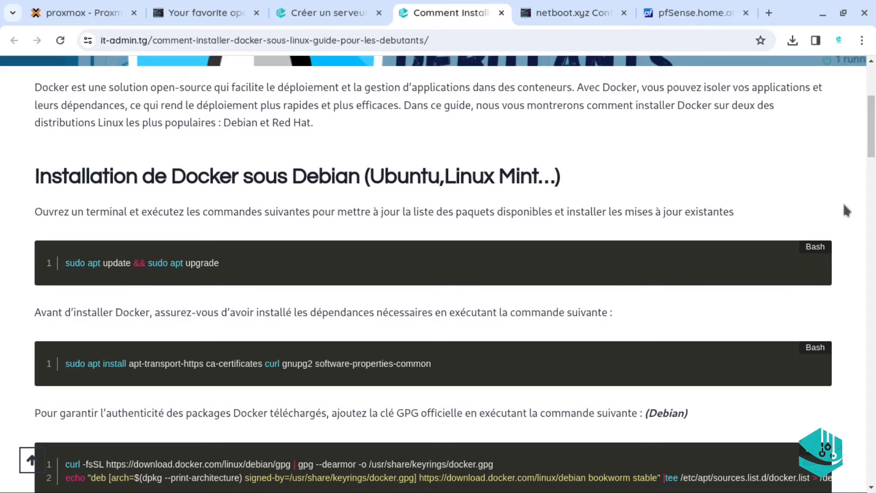
{"action": "scroll", "coordinate": [874, 136], "scroll_direction": "down", "scroll_amount": 3}
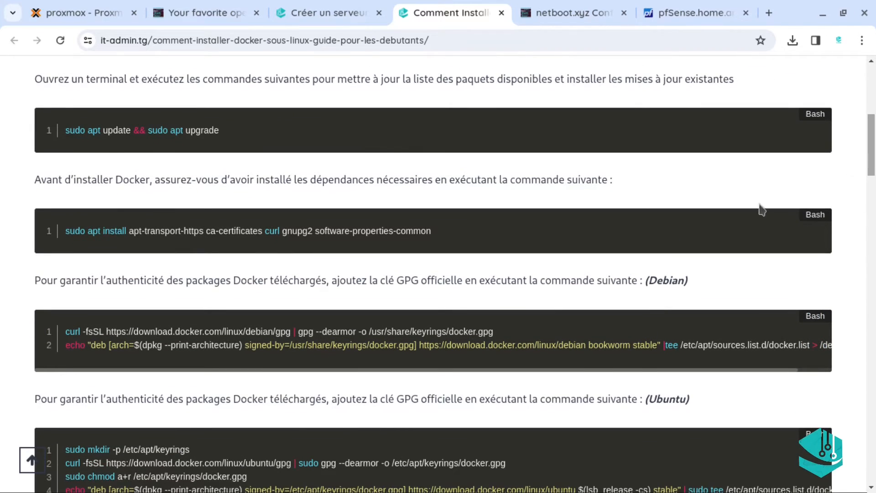
{"action": "left_click", "coordinate": [815, 238]}
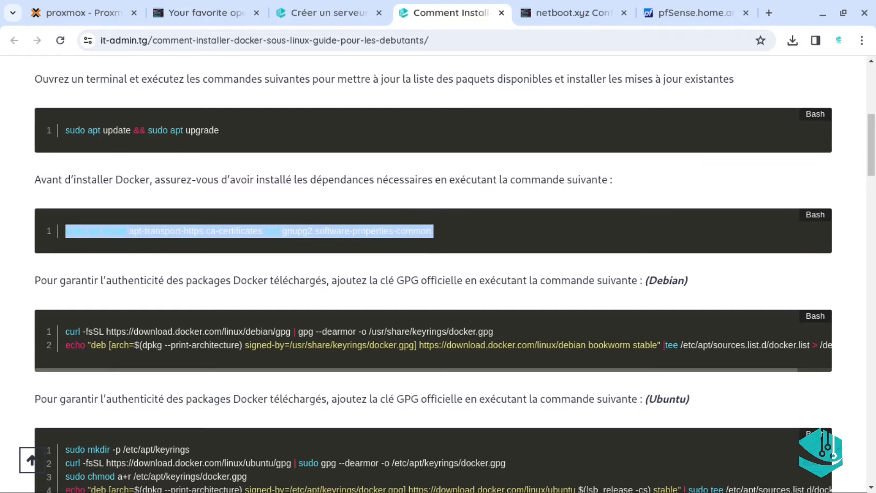
{"action": "key", "text": "alt+Tab"}
{"action": "key", "text": "alt+Tab"}
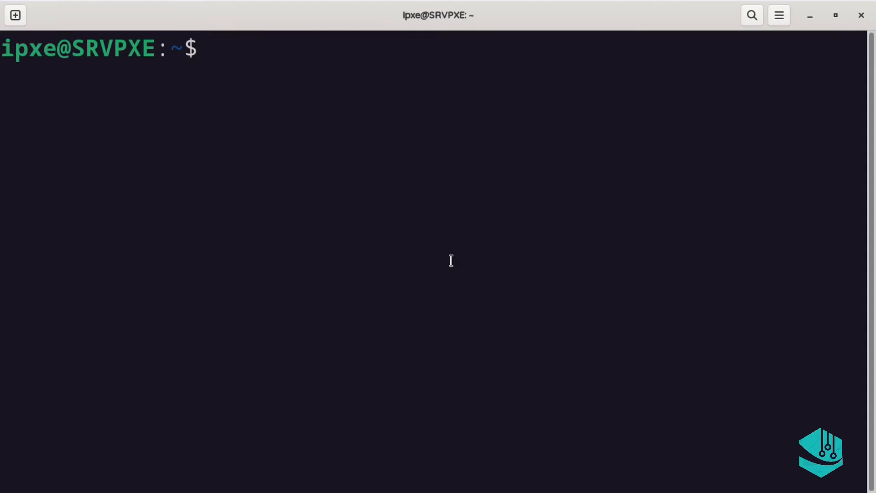
Try the copied prerequisites command as ipxe, then cancel the command line
{"action": "key", "text": "ctrl+shift+v"}
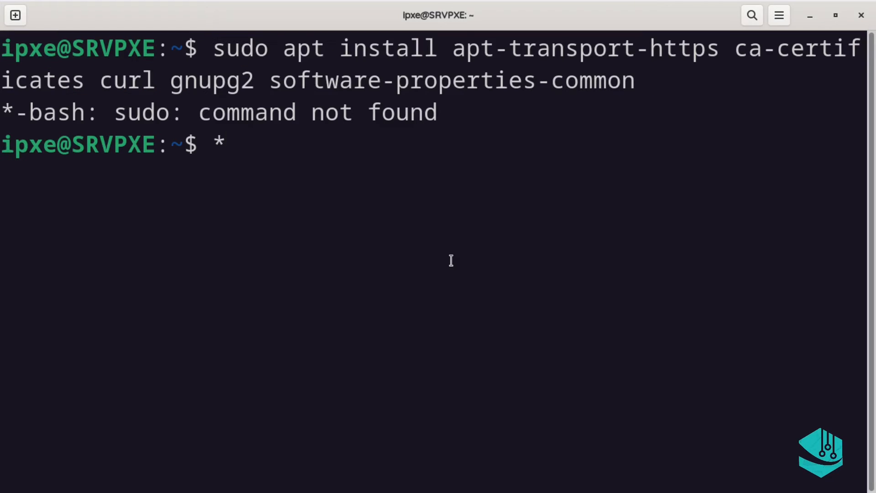
{"action": "key", "text": "Up"}
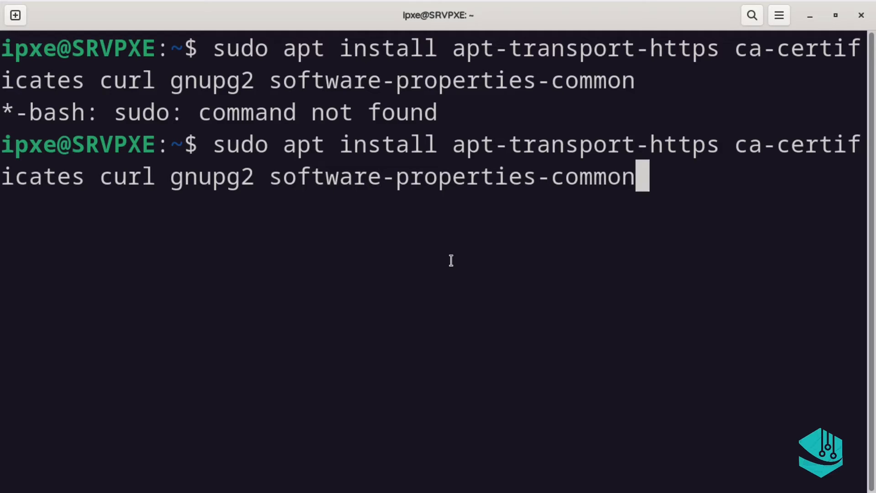
{"action": "type", "text": "xxxxc"}
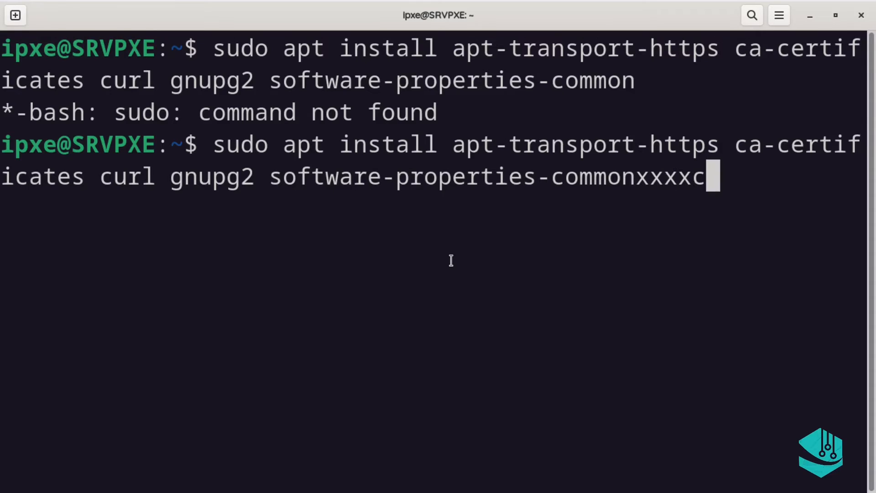
{"action": "key", "text": "ctrl+c"}
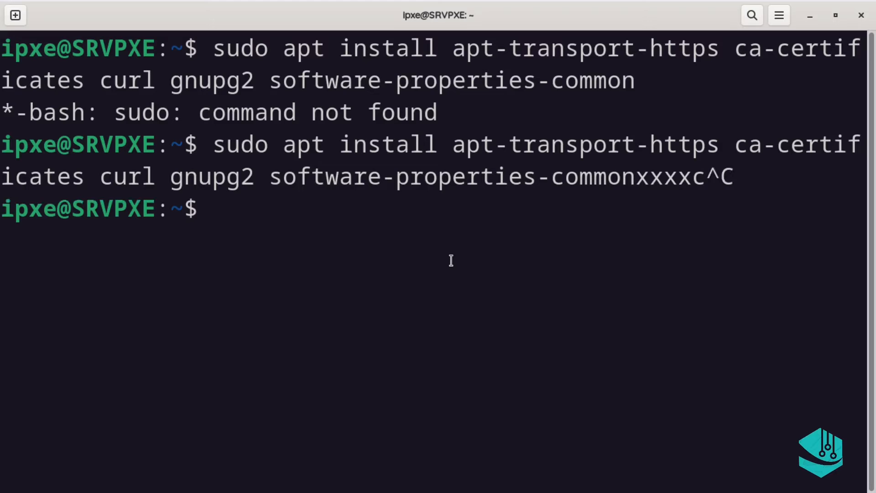
Become root with su and the root password, then clear the screen
{"action": "type", "text": "sudo su"}
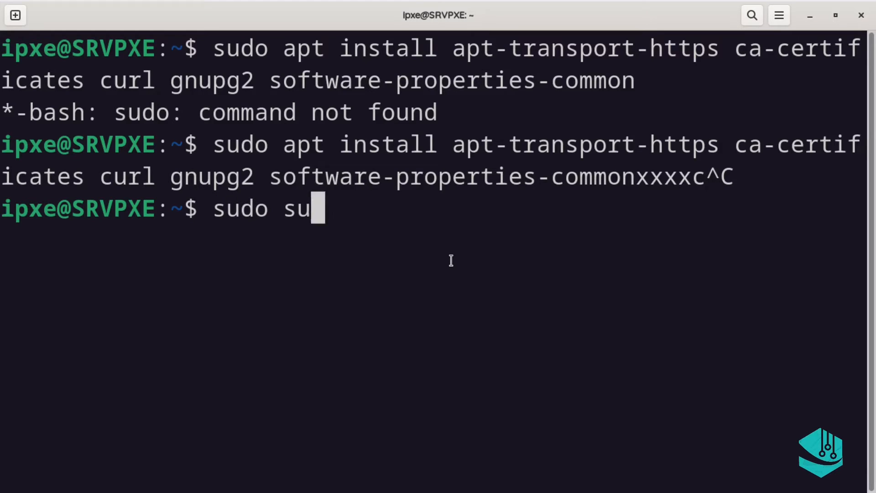
{"action": "key", "text": "Return"}
{"action": "type", "text": "su"}
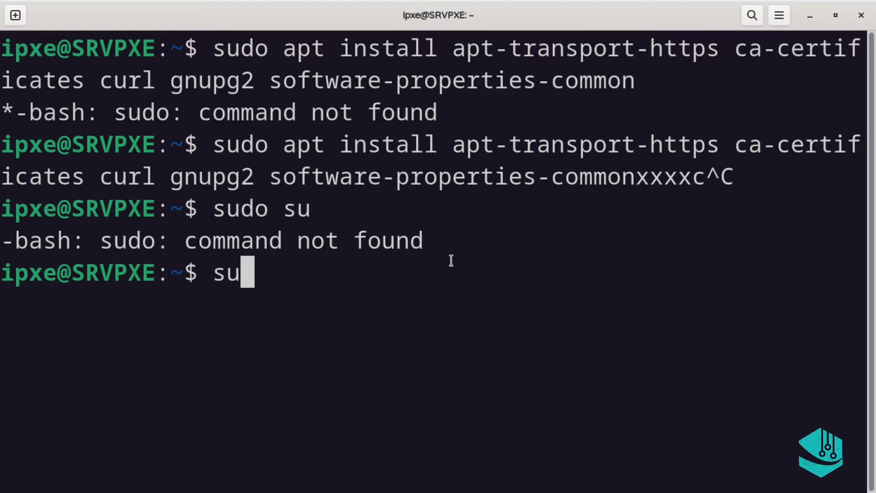
{"action": "key", "text": "Return"}
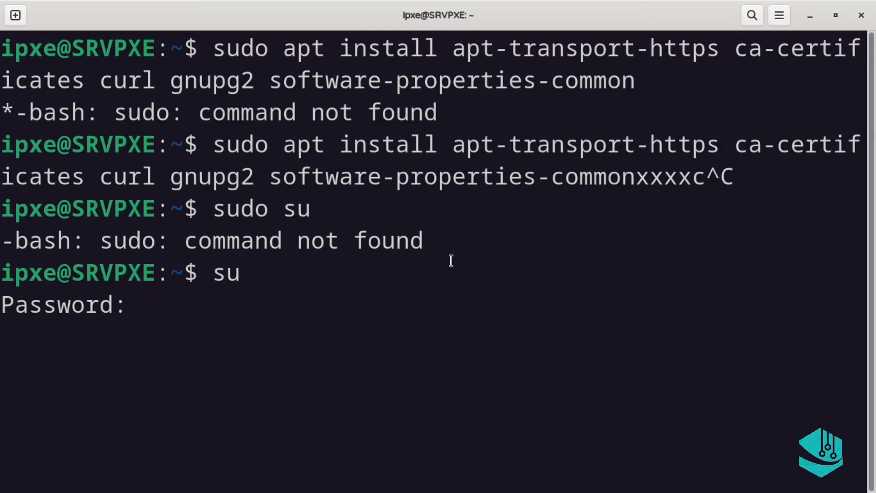
{"action": "key", "text": "Return"}
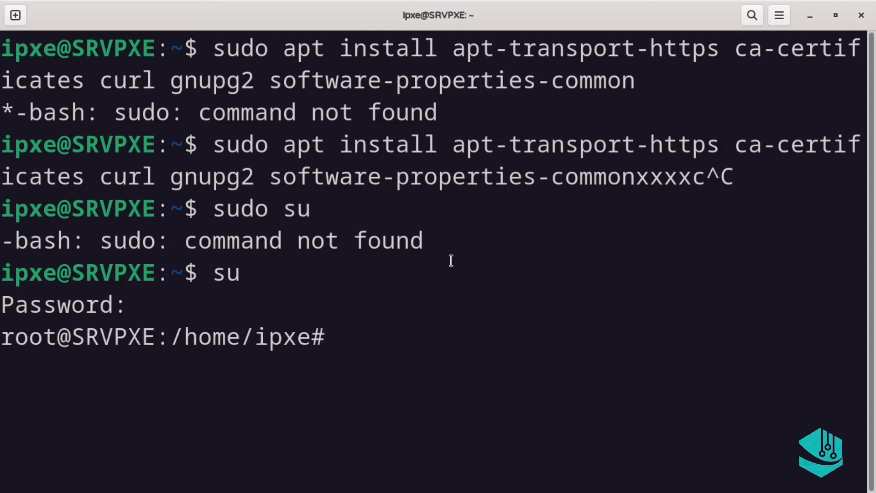
{"action": "type", "text": "clz"}
{"action": "key", "text": "BackSpace"}
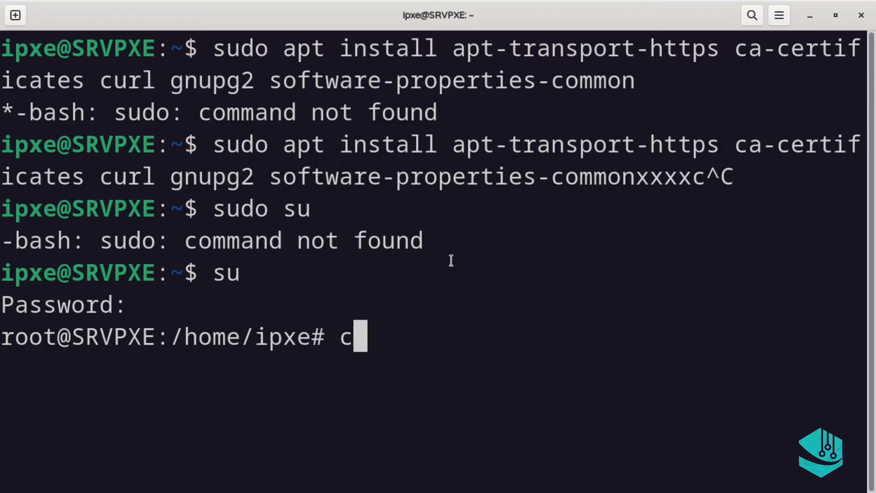
{"action": "type", "text": "lear"}
{"action": "key", "text": "Return"}
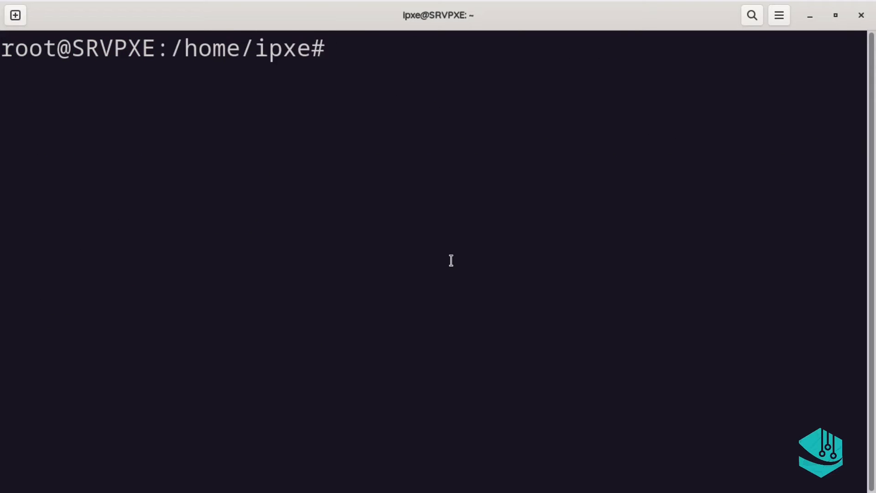
Install the sudo package with apt install sudo, then paste the Docker prerequisites command
{"action": "type", "text": "suo"}
{"action": "key", "text": "BackSpace"}
{"action": "key", "text": "BackSpace"}
{"action": "type", "text": "do"}
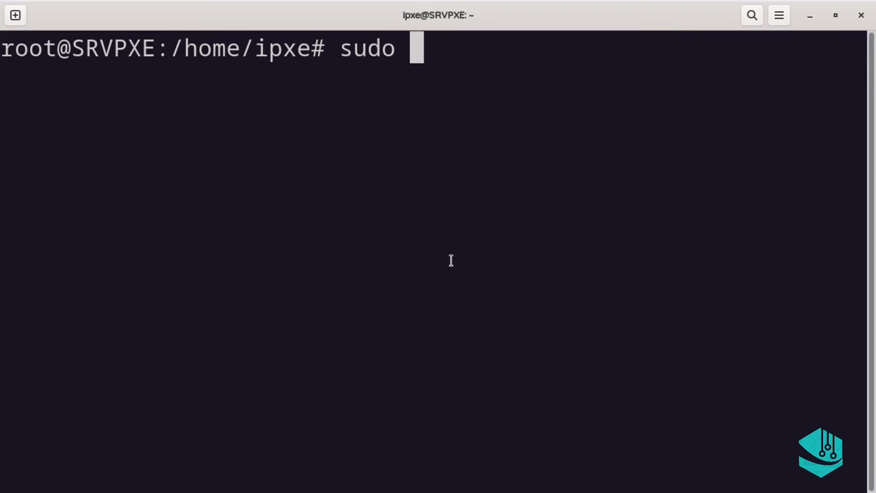
{"action": "key", "text": "BackSpace"}
{"action": "key", "text": "BackSpace"}
{"action": "key", "text": "BackSpace"}
{"action": "key", "text": "BackSpace"}
{"action": "key", "text": "BackSpace"}
{"action": "type", "text": "ap"}
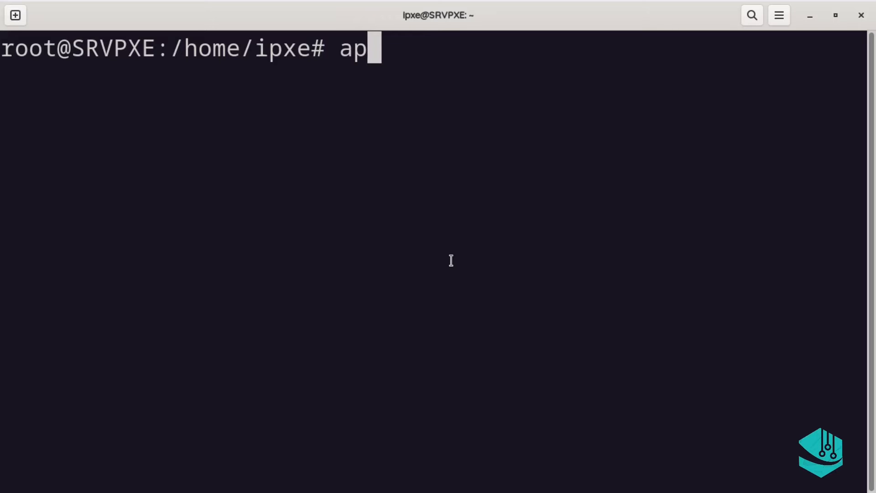
{"action": "type", "text": "t inst"}
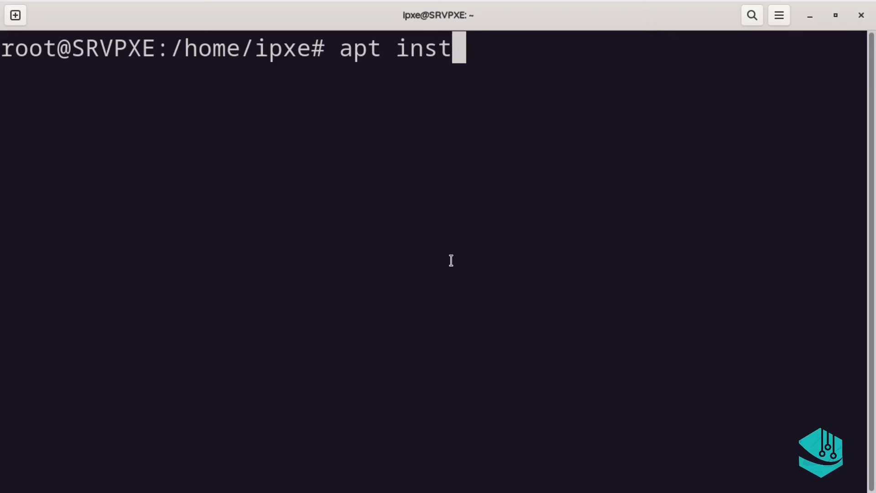
{"action": "type", "text": "all"}
{"action": "key", "text": "Return"}
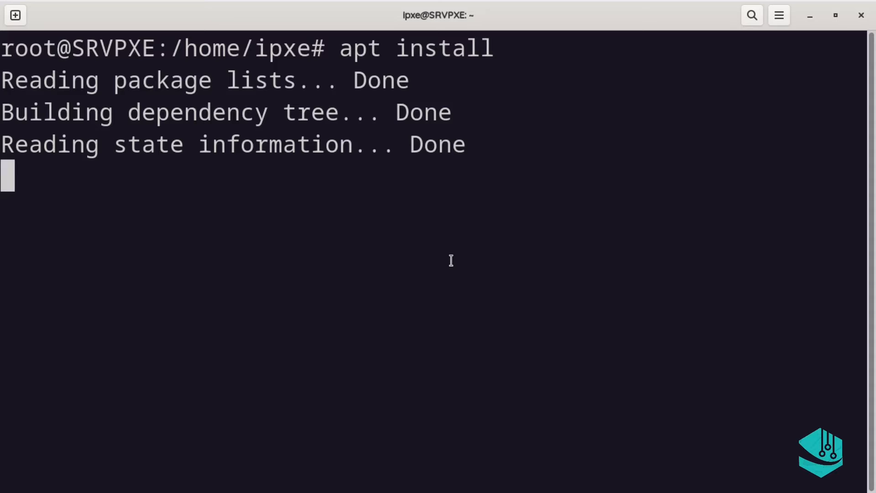
{"action": "key", "text": "Up"}
{"action": "type", "text": "s"}
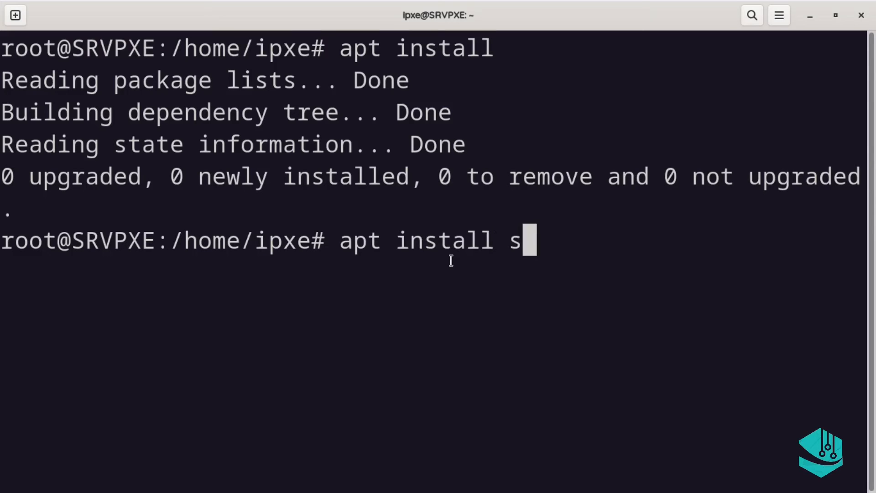
{"action": "type", "text": "udo"}
{"action": "key", "text": "Return"}
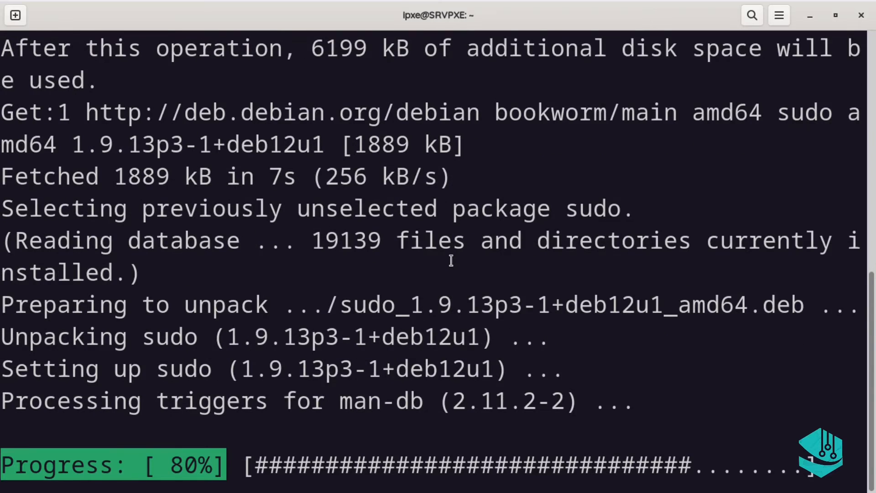
{"action": "key", "text": "ctrl+shift+v"}
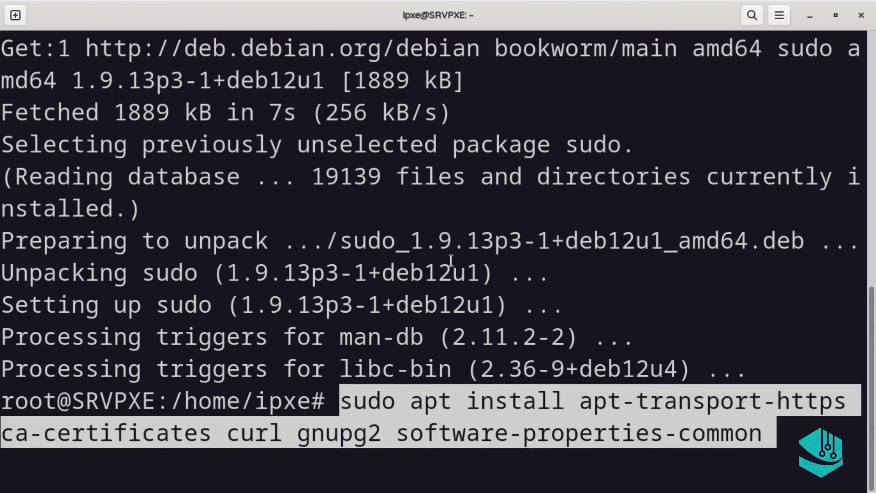
Install the Docker prerequisites (58 packages) and run the Docker GPG key and repository commands
{"action": "key", "text": "Return"}
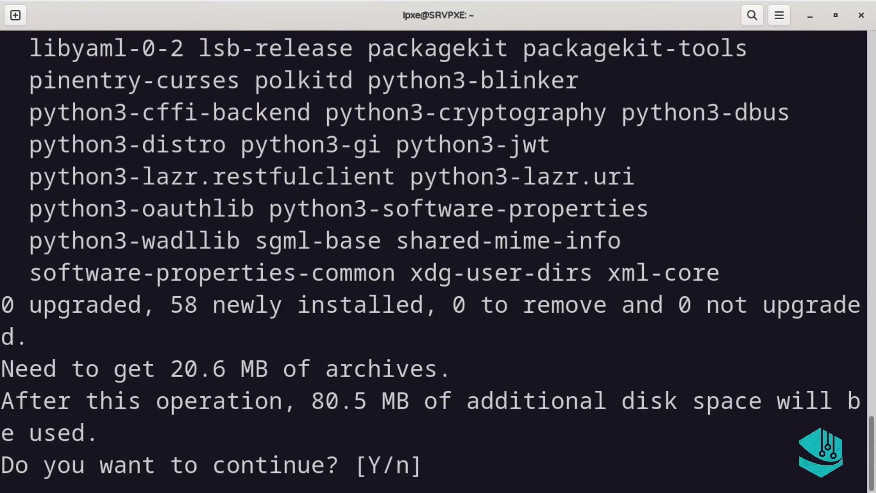
{"action": "type", "text": "y"}
{"action": "key", "text": "Return"}
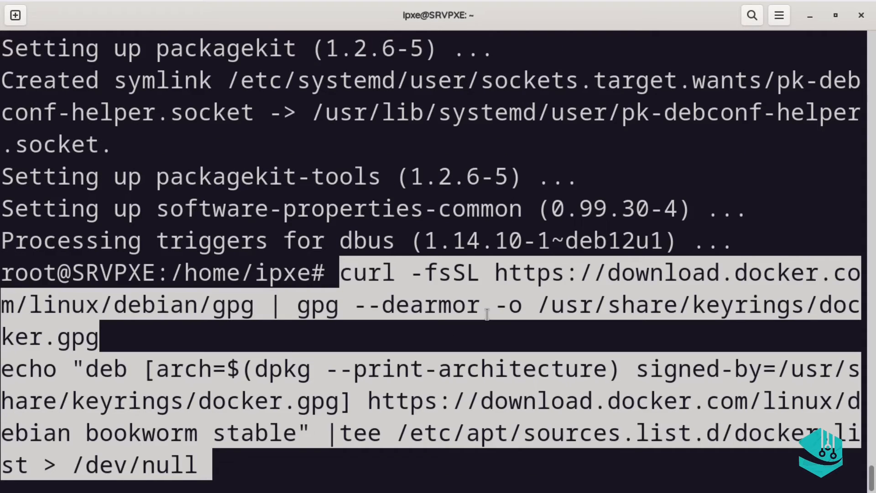
{"action": "key", "text": "Return"}
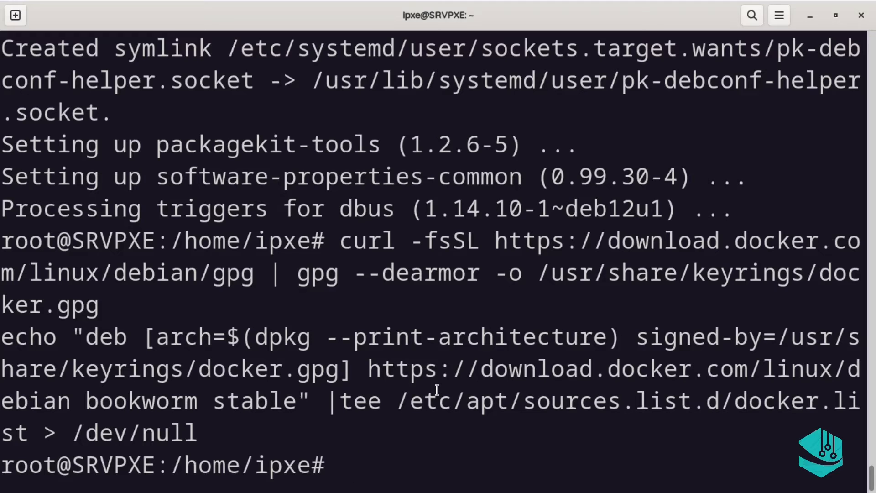
Refresh package lists with apt update including the Docker repository, then clear the screen
{"action": "type", "text": "apt"}
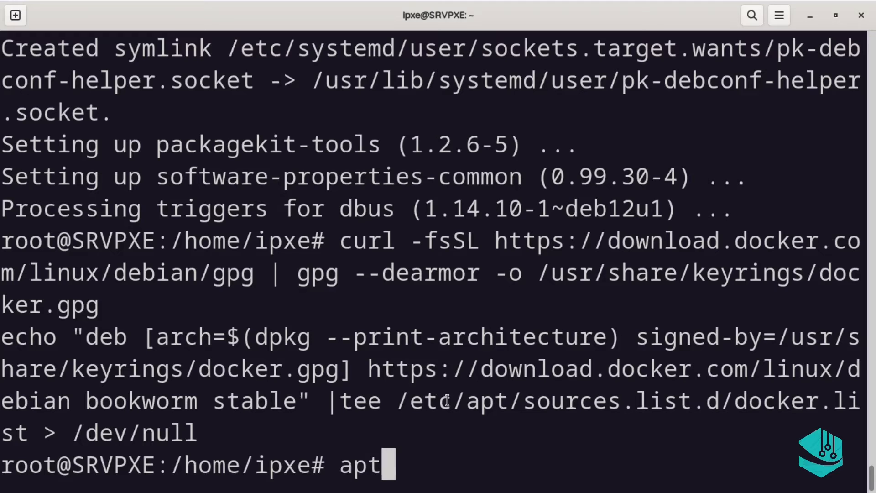
{"action": "type", "text": " upda"}
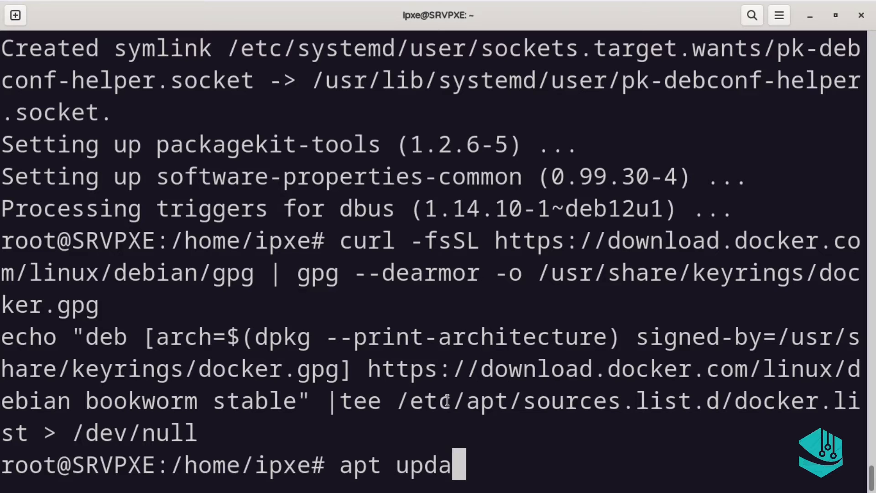
{"action": "type", "text": "te"}
{"action": "key", "text": "Return"}
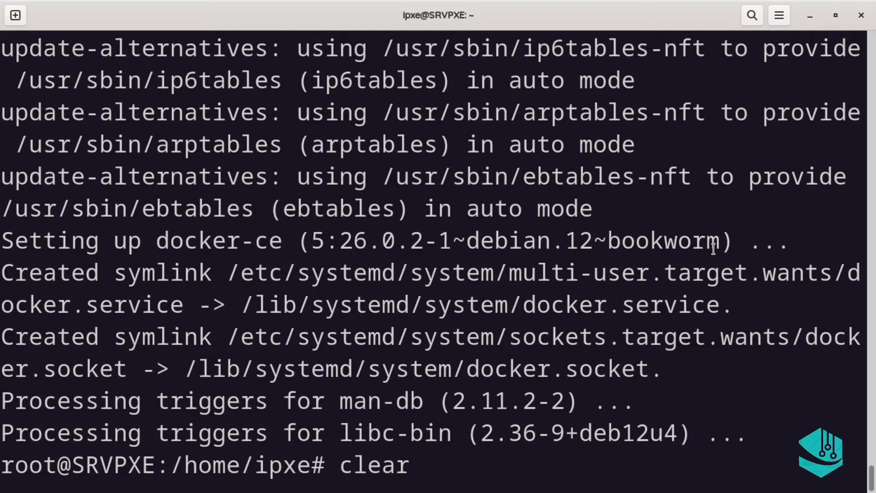
{"action": "key", "text": "Return"}
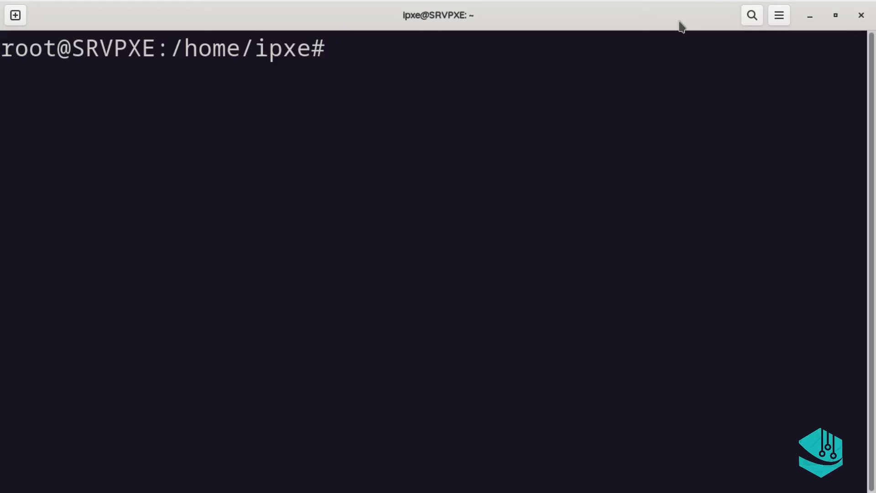
{"action": "left_click", "coordinate": [805, 16]}
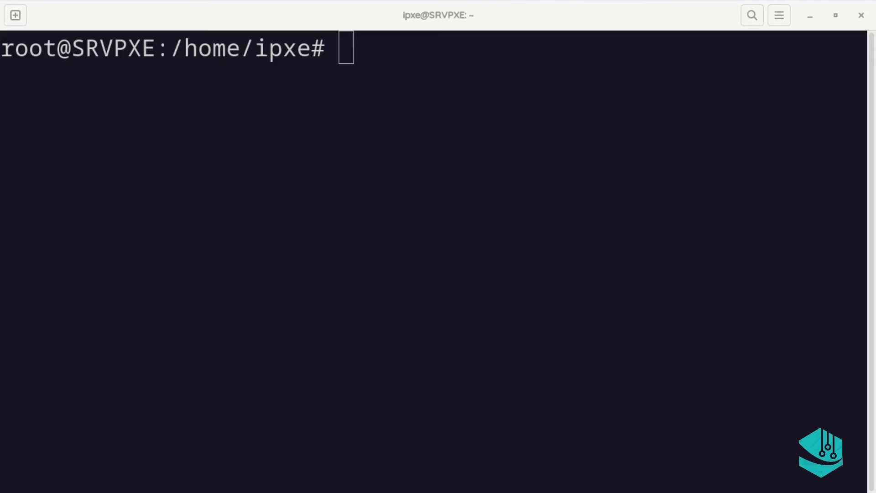
{"action": "key", "text": "alt+Tab"}
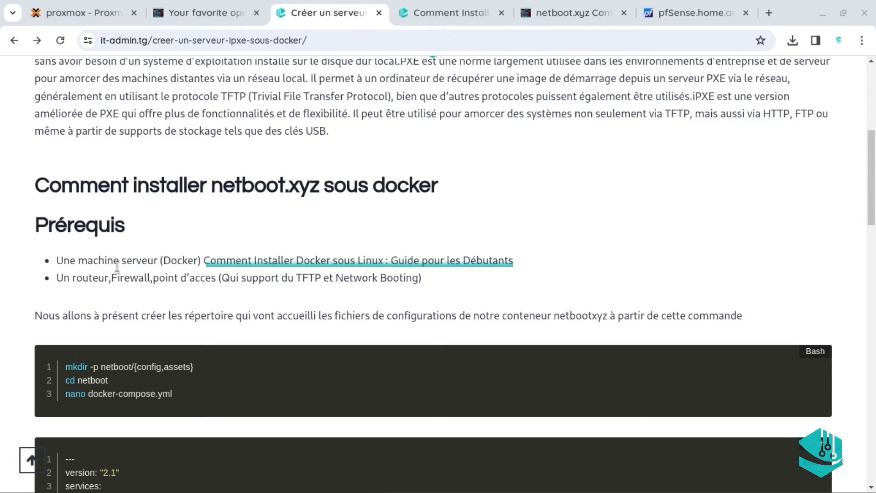
Review the article's mkdir and nano commands and lines 5–10 of the netbootxyz docker-compose example
{"action": "left_click_drag", "start_coordinate": [873, 180], "coordinate": [874, 211]}
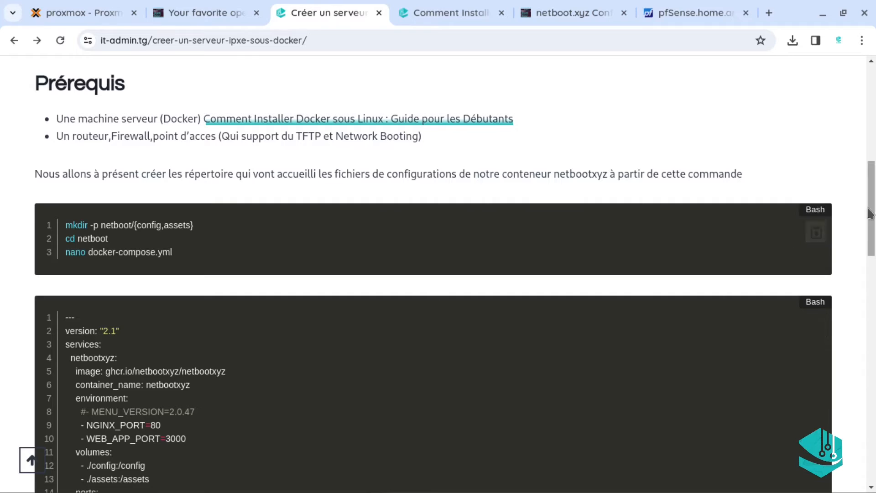
{"action": "left_click_drag", "start_coordinate": [871, 213], "coordinate": [610, 265]}
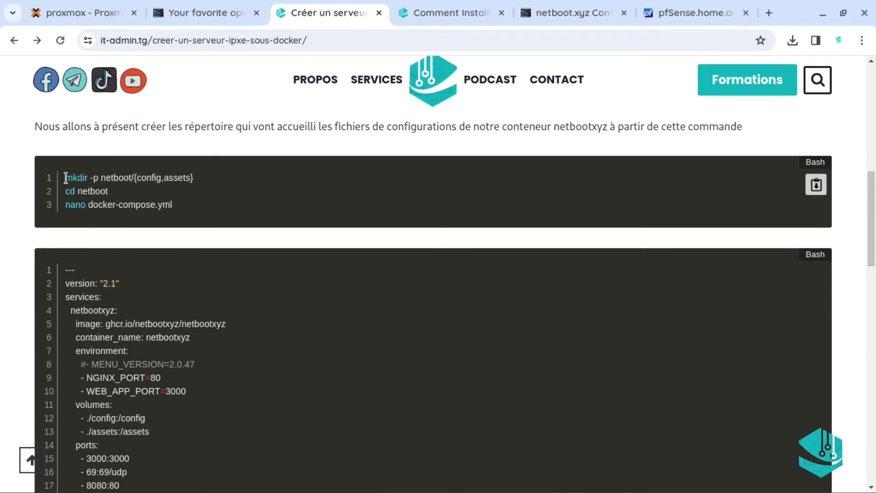
{"action": "left_click_drag", "start_coordinate": [65, 177], "coordinate": [215, 181]}
{"action": "key", "text": "ctrl+c"}
{"action": "left_click", "coordinate": [216, 185]}
{"action": "left_click_drag", "start_coordinate": [66, 205], "coordinate": [101, 208]}
{"action": "left_click", "coordinate": [100, 208]}
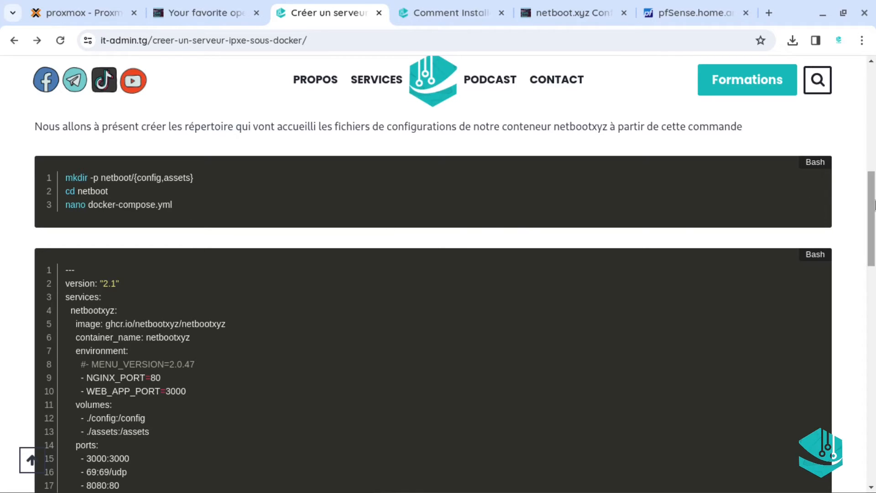
{"action": "left_click_drag", "start_coordinate": [874, 205], "coordinate": [874, 212]}
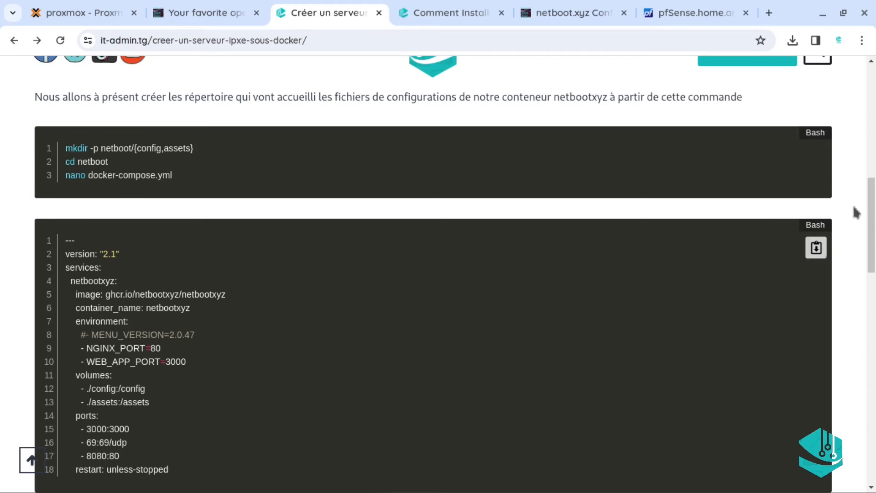
{"action": "scroll", "coordinate": [872, 219], "scroll_direction": "down", "scroll_amount": 1}
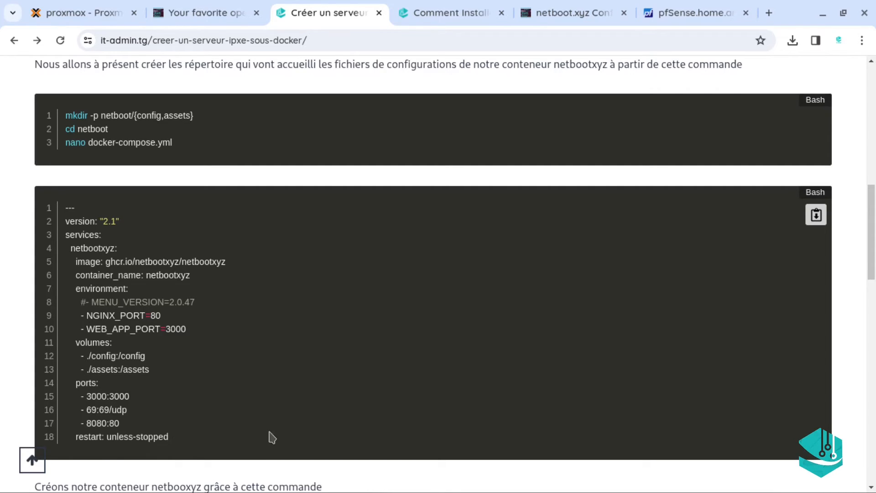
{"action": "left_click_drag", "start_coordinate": [664, 327], "coordinate": [865, 250]}
{"action": "left_click", "coordinate": [864, 250]}
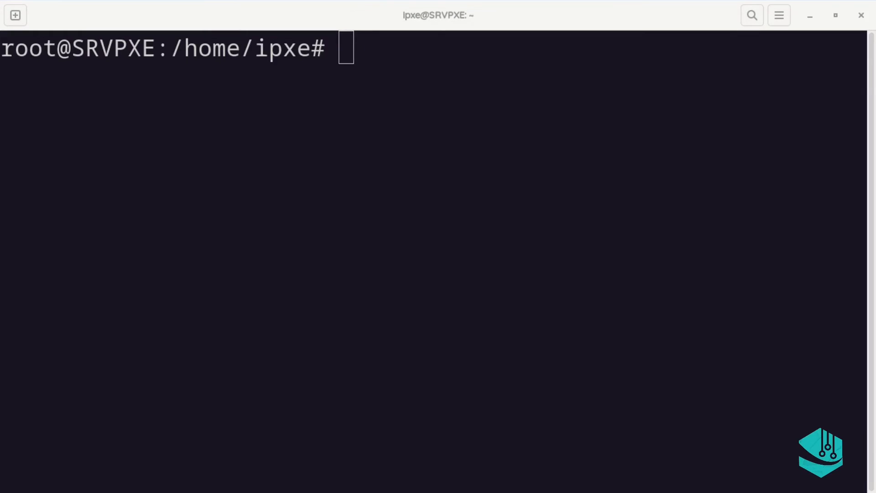
Create the netboot/config and netboot/assets folders and change into the netboot folder
{"action": "key", "text": "ctrl+shift+v"}
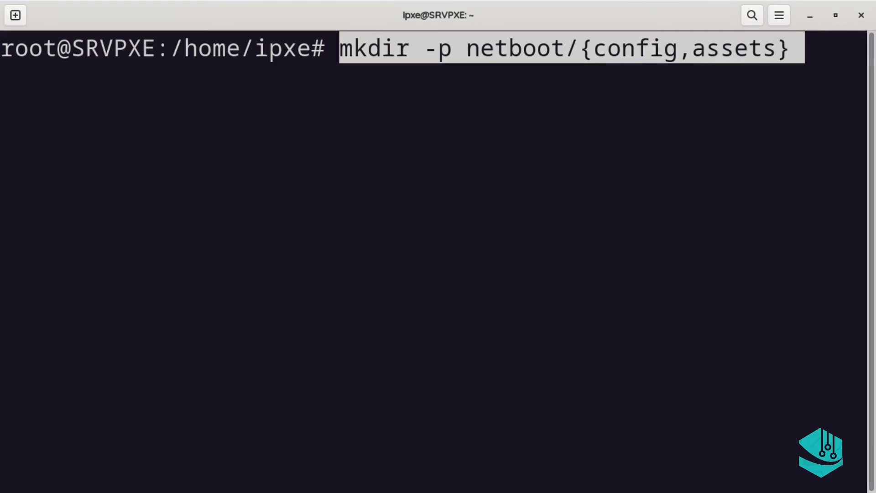
{"action": "key", "text": "Return"}
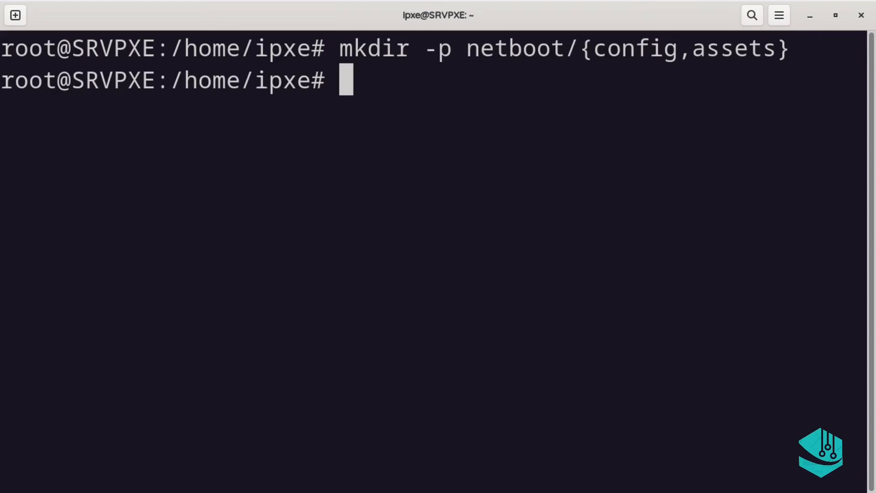
{"action": "type", "text": "cn"}
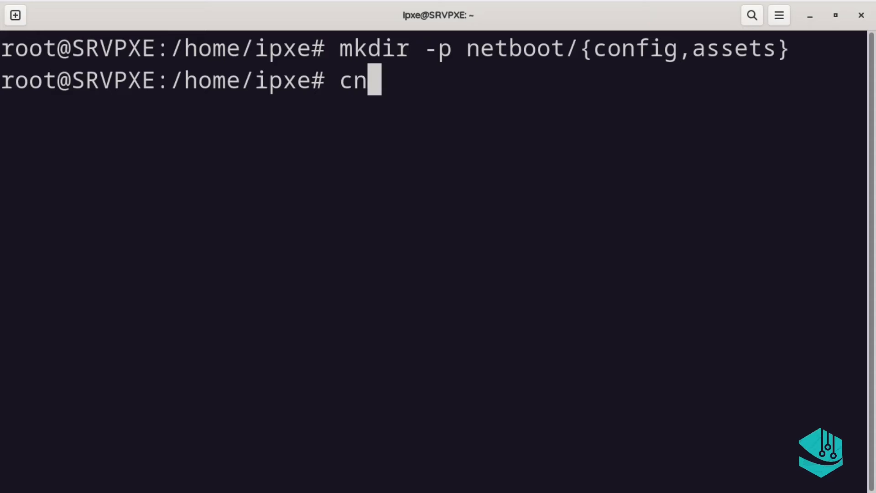
{"action": "key", "text": "BackSpace"}
{"action": "type", "text": "d c"}
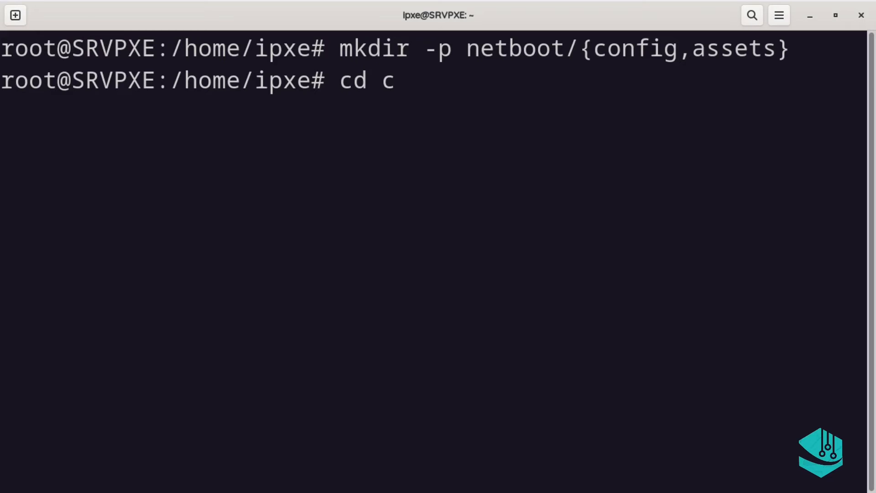
{"action": "key", "text": "BackSpace"}
{"action": "type", "text": "nz"}
{"action": "key", "text": "BackSpace"}
{"action": "key", "text": "Tab"}
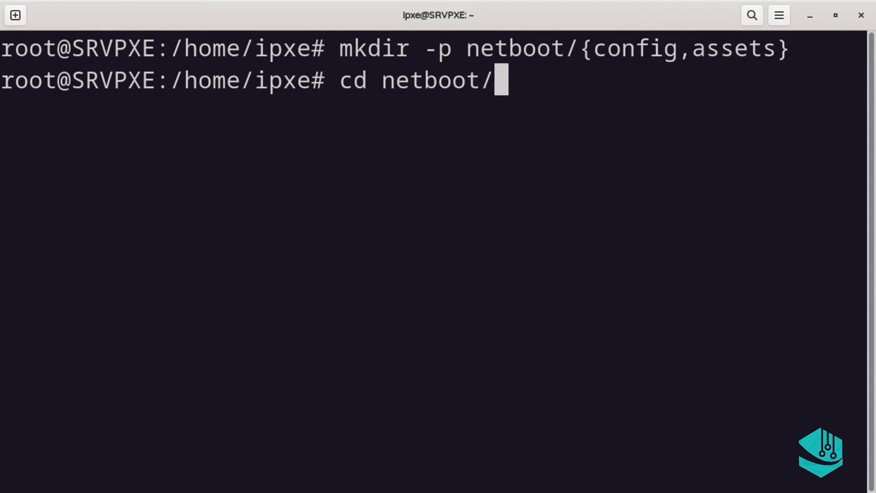
{"action": "key", "text": "Return"}
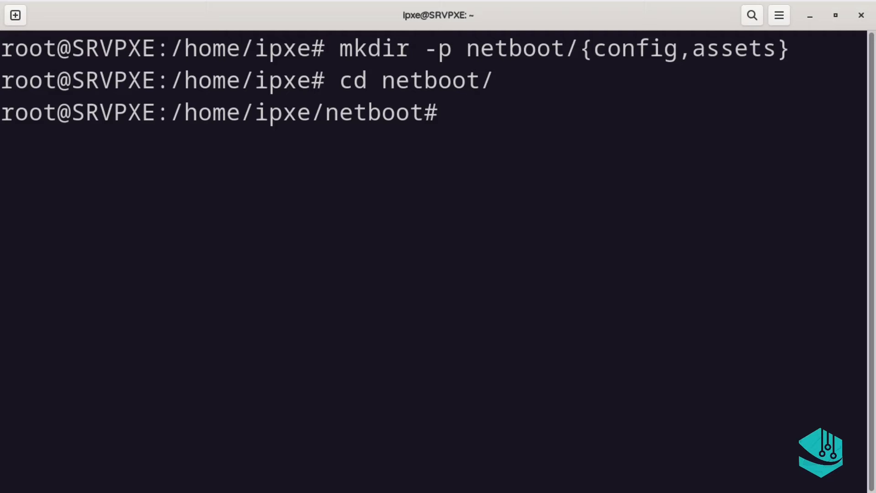
Open a new, empty docker-compose.yml in nano
{"action": "type", "text": "n"}
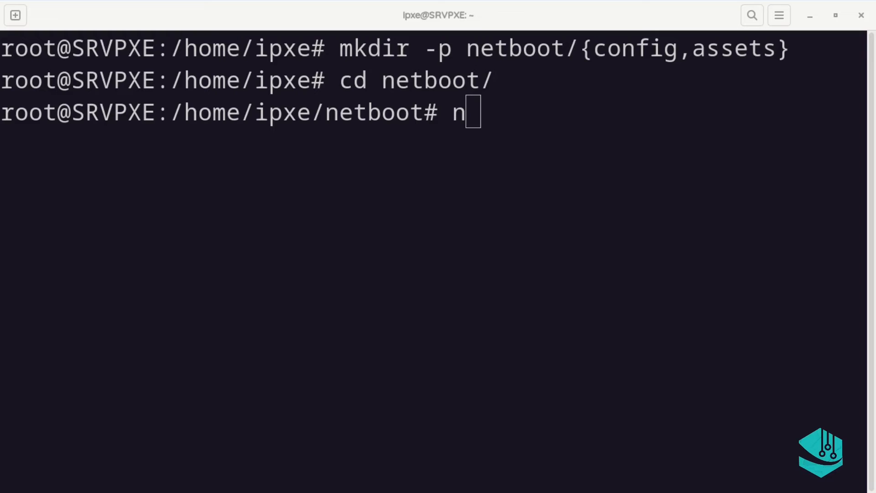
{"action": "left_click", "coordinate": [450, 368]}
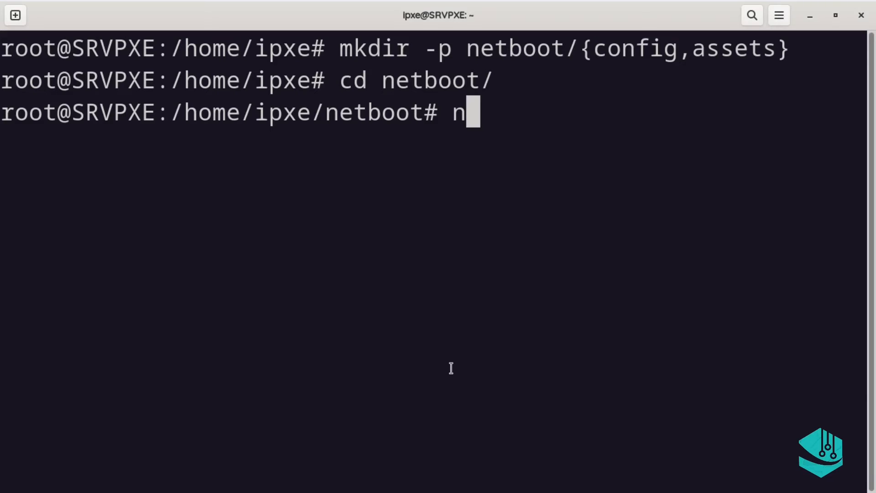
{"action": "key", "text": "BackSpace"}
{"action": "type", "text": "nano docker-compose.yml"}
{"action": "key", "text": "Return"}
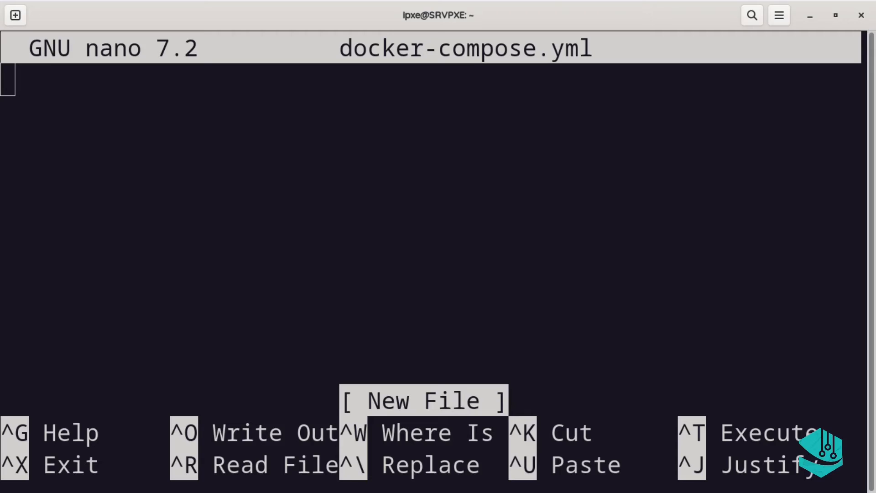
Paste the 17-line netbootxyz compose configuration into docker-compose.yml, save it, and exit nano
{"action": "key", "text": "ctrl+shift+v"}
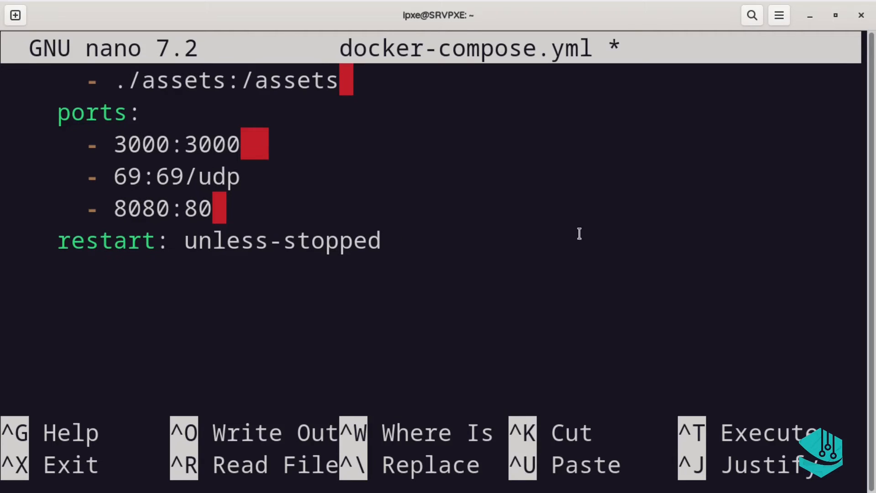
{"action": "key", "text": "ctrl+o"}
{"action": "key", "text": "Return"}
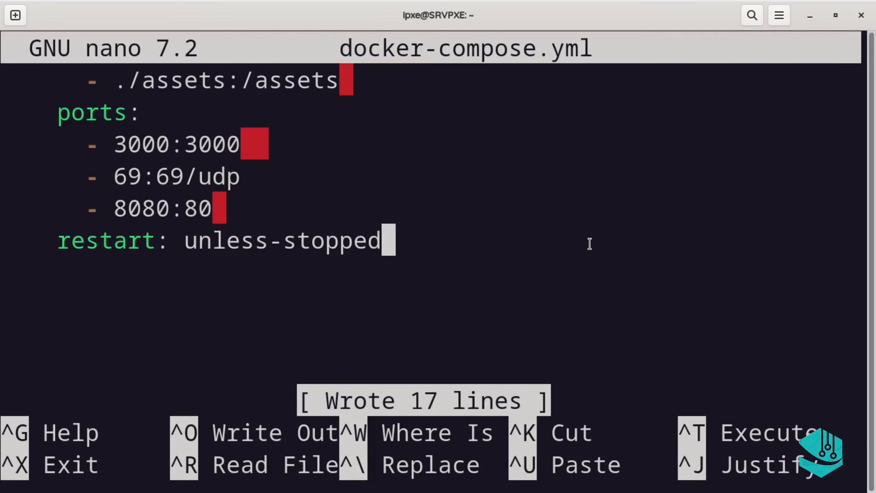
{"action": "key", "text": "ctrl+x"}
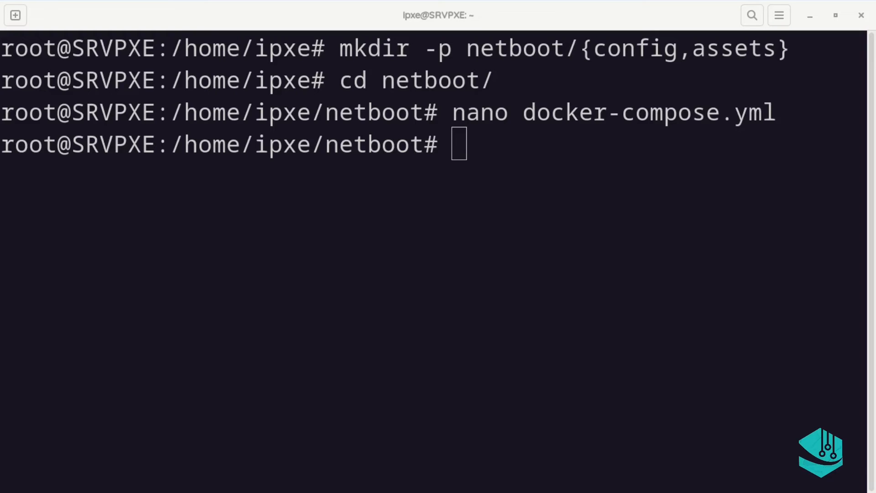
Start the netbootxyz container in the background with docker compose up -d, then clear the screen
{"action": "key", "text": "ctrl+shift+v"}
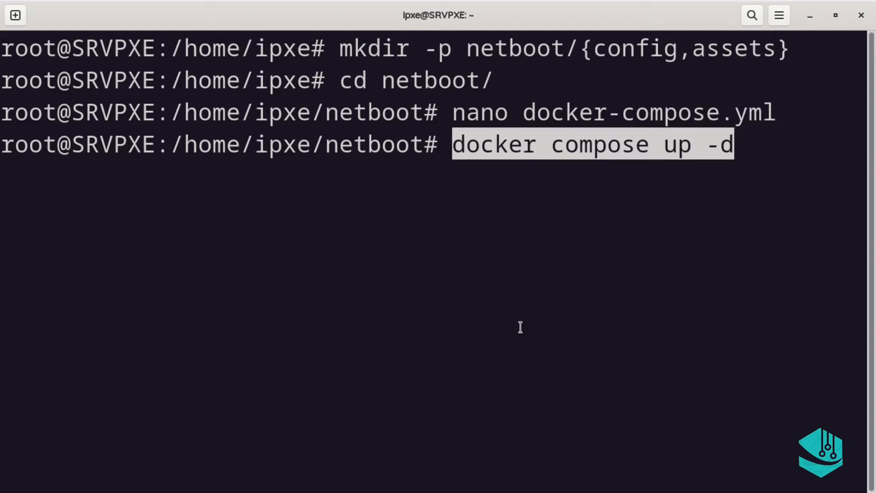
{"action": "key", "text": "Return"}
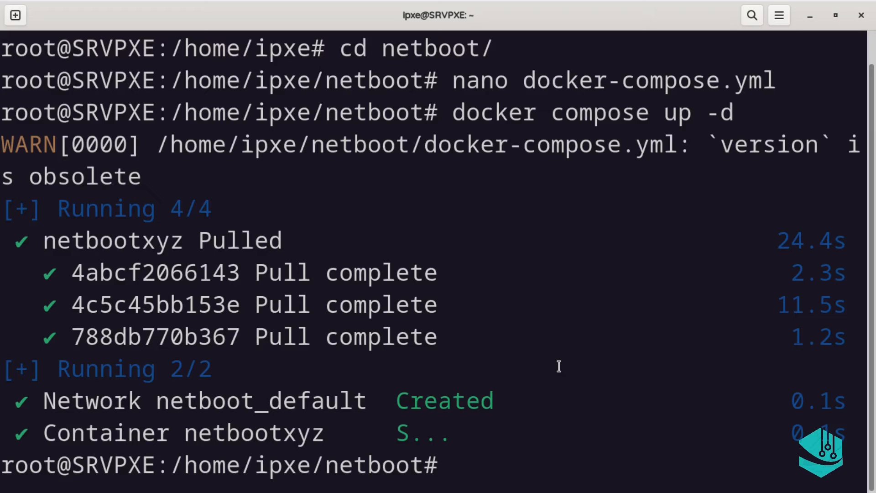
{"action": "type", "text": "clear"}
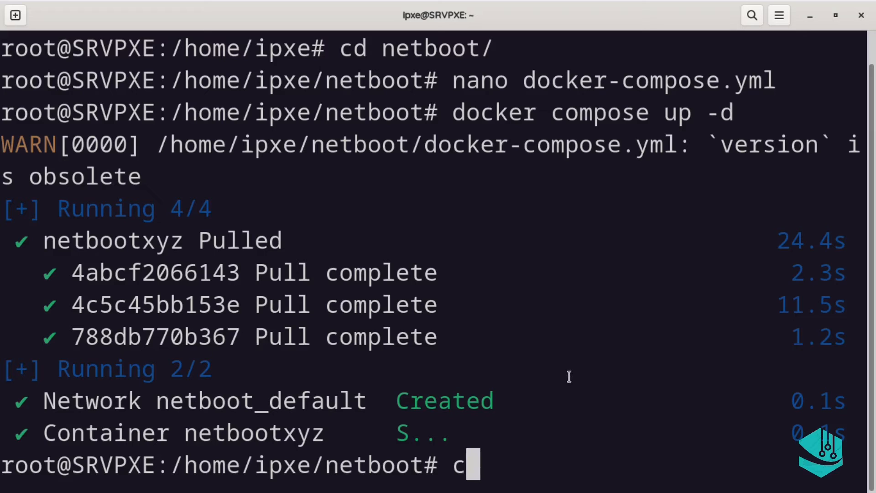
{"action": "key", "text": "Return"}
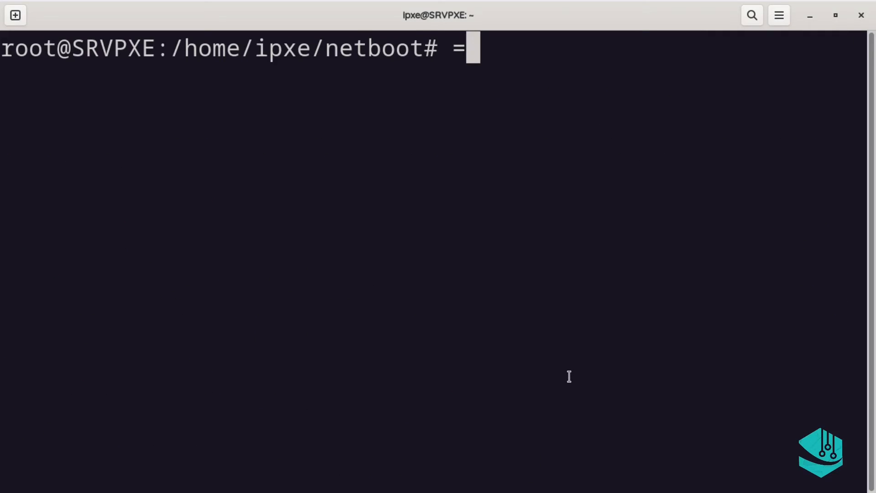
Run docker ps -a to confirm netbootxyz is up on ports 69/udp, 3000 and 8080, then clear
{"action": "type", "text": "ps"}
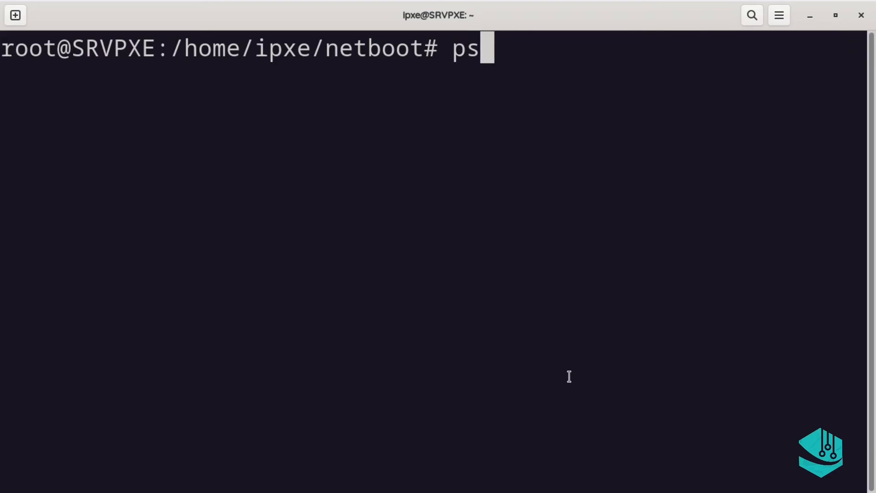
{"action": "key", "text": "BackSpace"}
{"action": "key", "text": "BackSpace"}
{"action": "type", "text": "docker "}
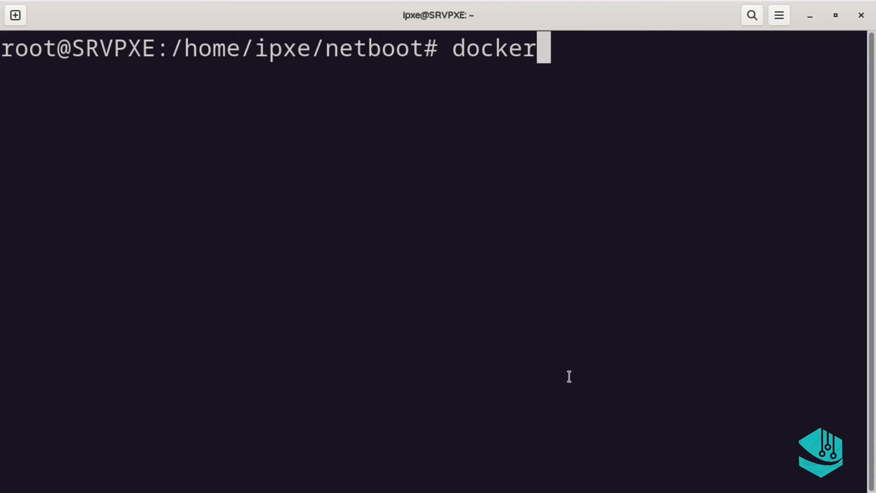
{"action": "type", "text": "ps "}
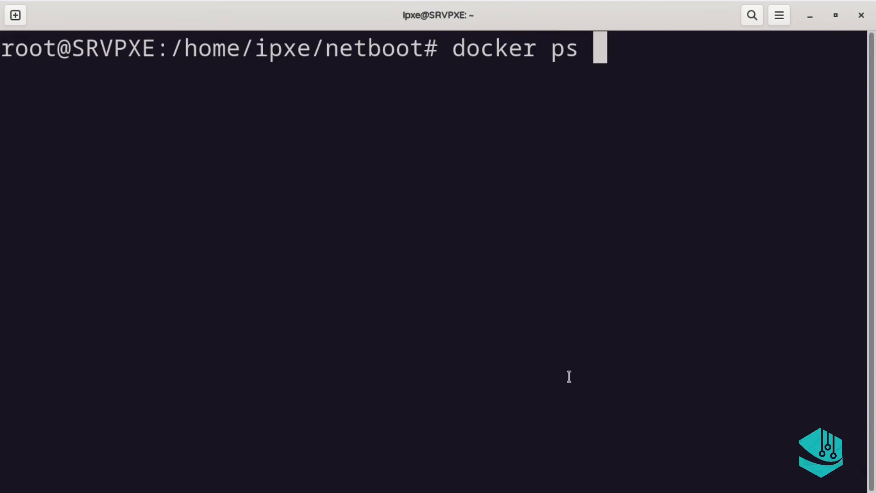
{"action": "type", "text": "-qa"}
{"action": "key", "text": "BackSpace"}
{"action": "key", "text": "BackSpace"}
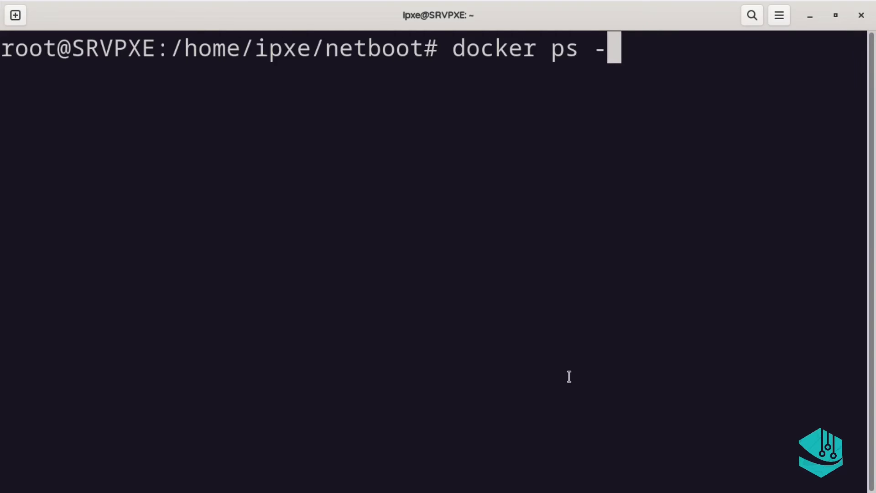
{"action": "type", "text": "a"}
{"action": "key", "text": "Return"}
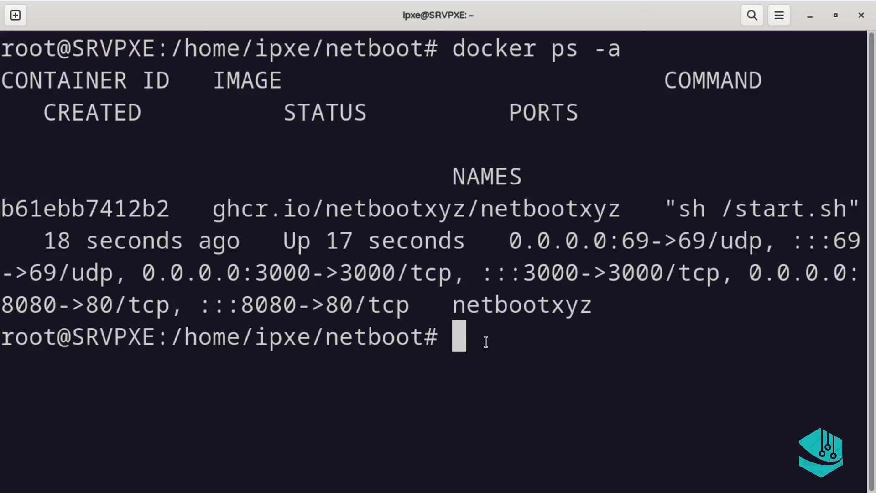
{"action": "type", "text": "clear"}
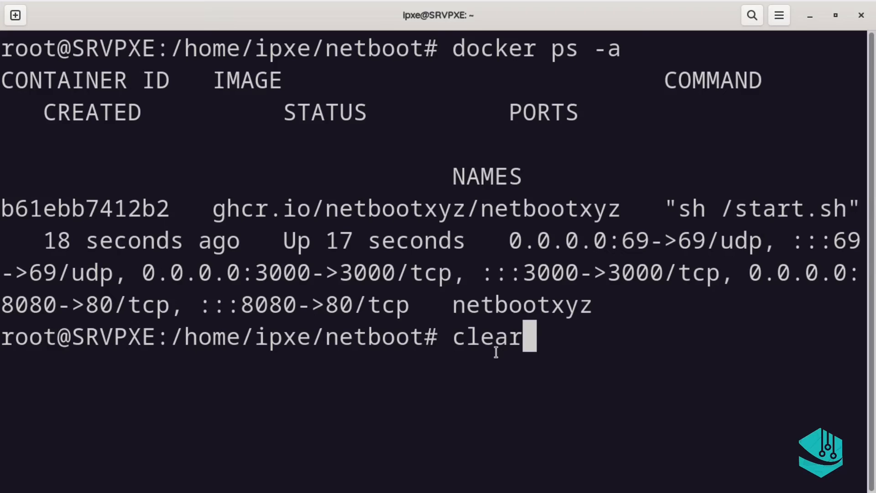
{"action": "key", "text": "Return"}
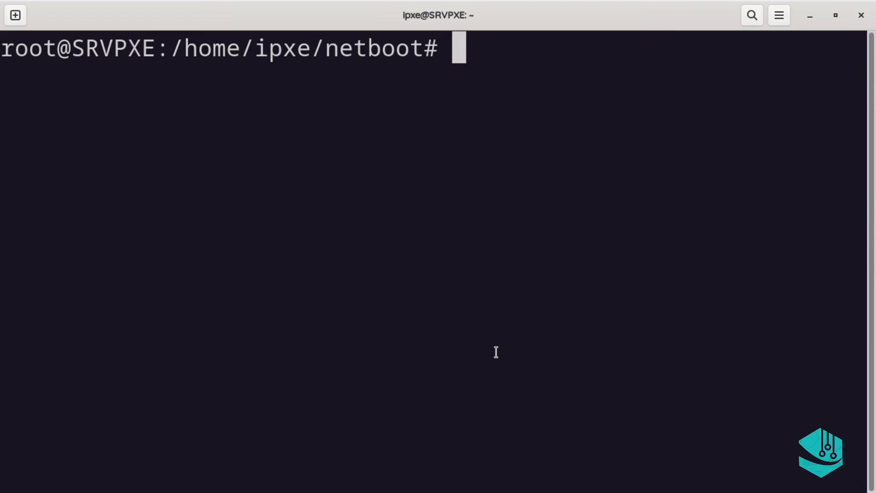
Run ip a and select the eth0 address 192.168.1.92/22
{"action": "type", "text": "ipa"}
{"action": "key", "text": "BackSpace"}
{"action": "type", "text": "a"}
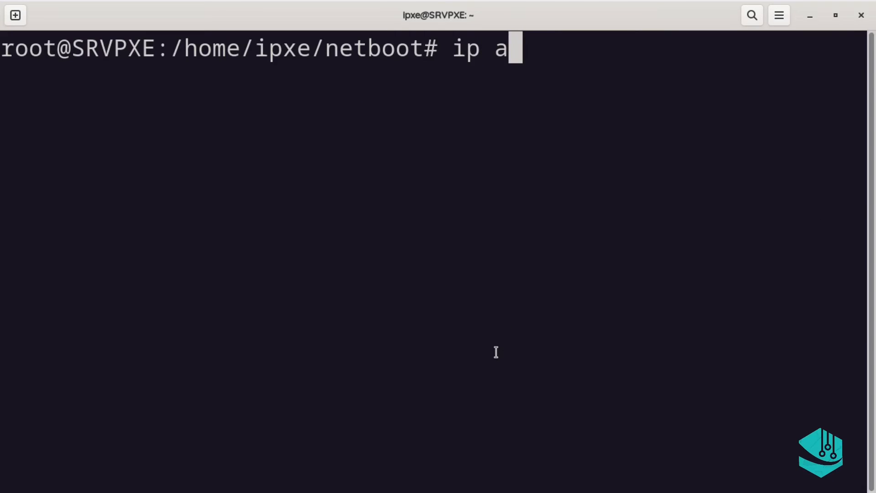
{"action": "key", "text": "Return"}
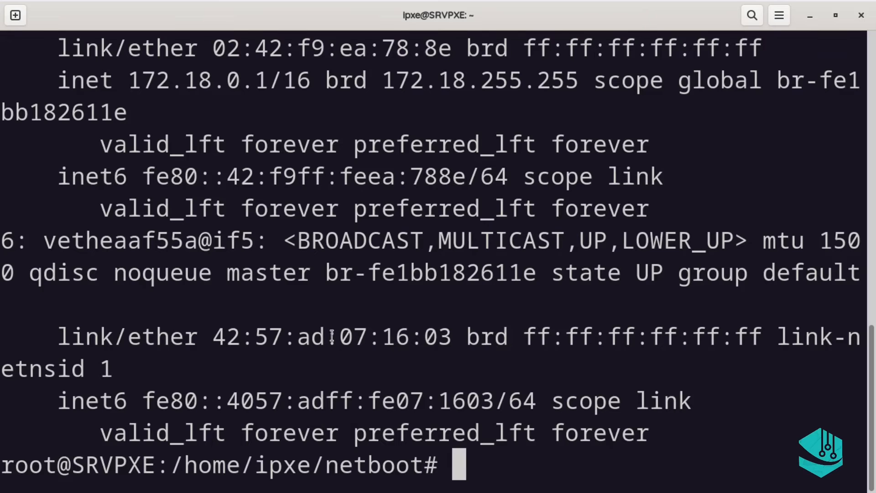
{"action": "scroll", "coordinate": [873, 363], "scroll_direction": "up", "scroll_amount": 2}
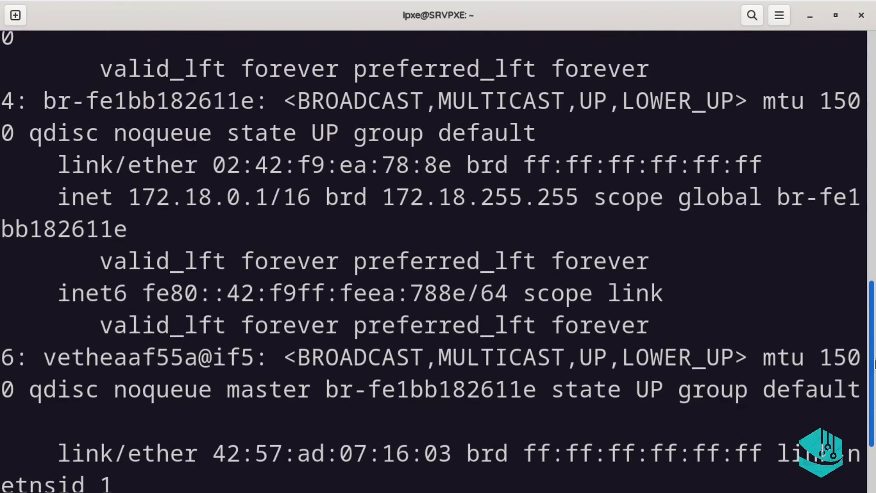
{"action": "left_click_drag", "start_coordinate": [874, 363], "coordinate": [874, 226]}
{"action": "left_click_drag", "start_coordinate": [128, 143], "coordinate": [294, 145]}
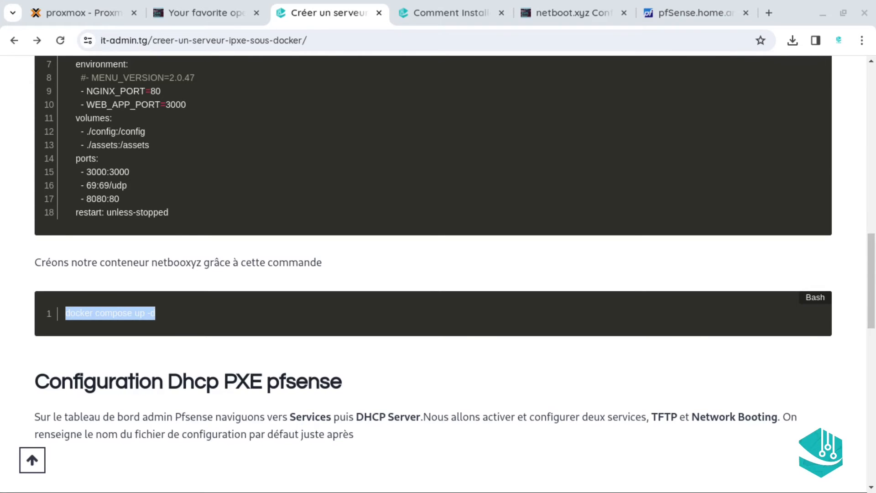
In the reloaded pfSense tab, go to Services > DHCP Server for the LAN interface
{"action": "left_click", "coordinate": [680, 15]}
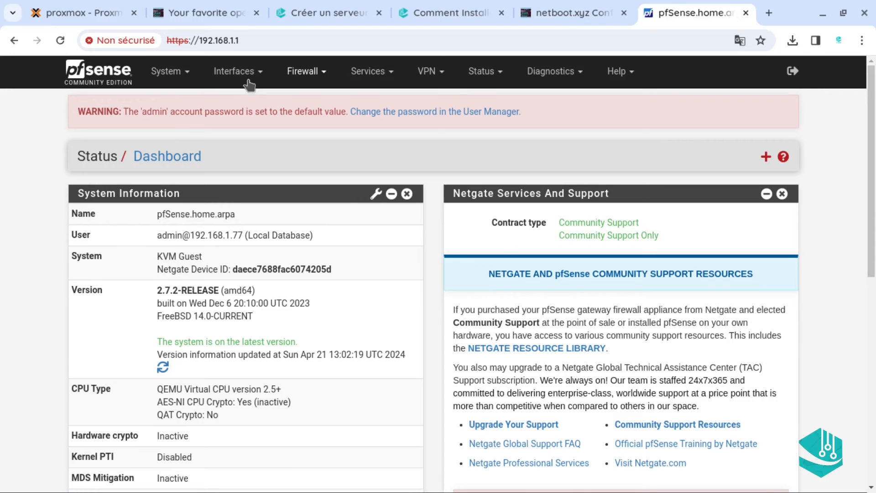
{"action": "left_click", "coordinate": [61, 41]}
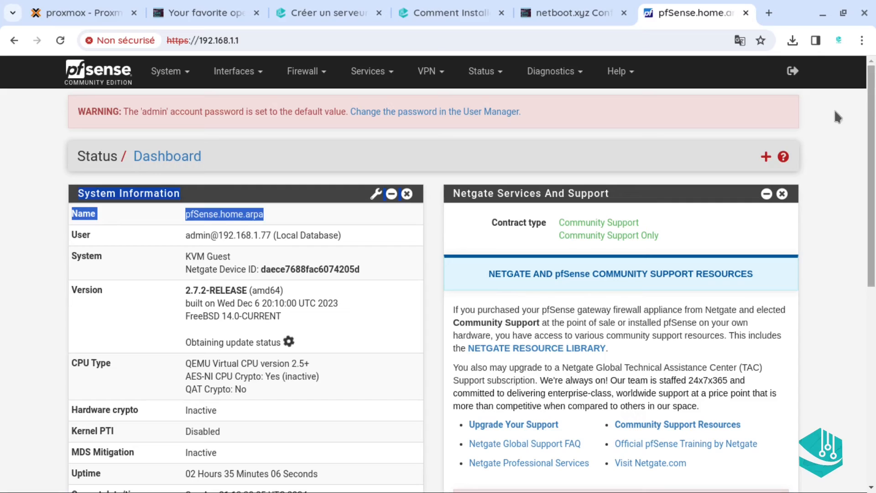
{"action": "left_click", "coordinate": [18, 178]}
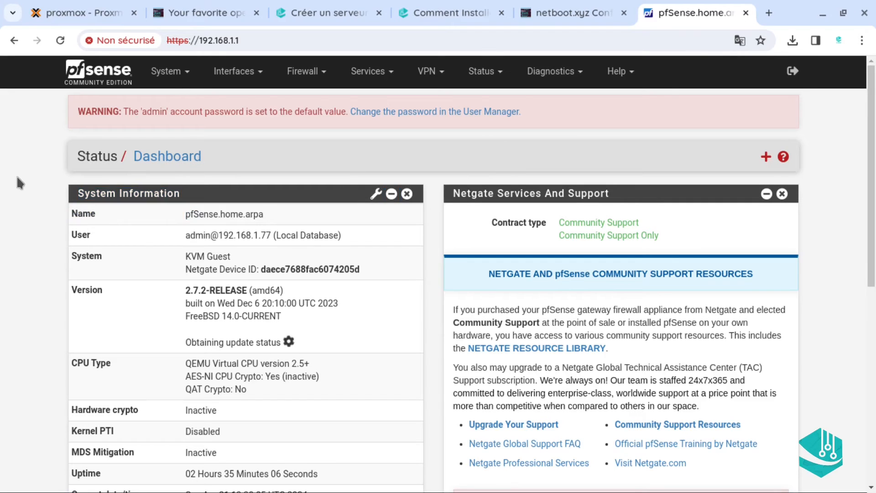
{"action": "left_click", "coordinate": [377, 82]}
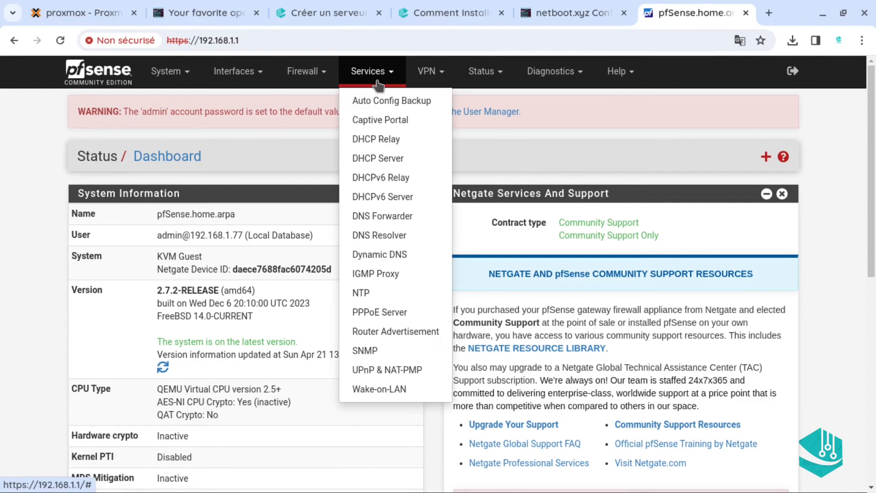
{"action": "left_click", "coordinate": [396, 158]}
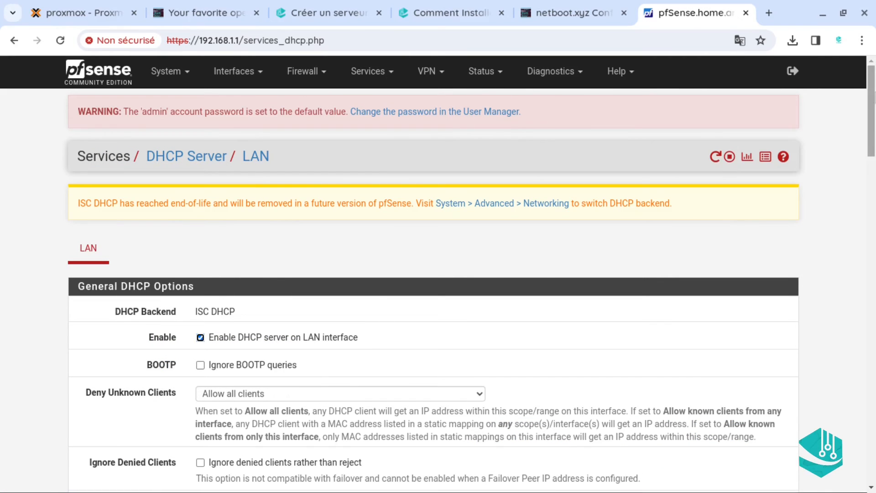
Scroll the LAN DHCP Server page down to the TFTP and Network Booting options
{"action": "scroll", "coordinate": [869, 340], "scroll_direction": "down", "scroll_amount": 20}
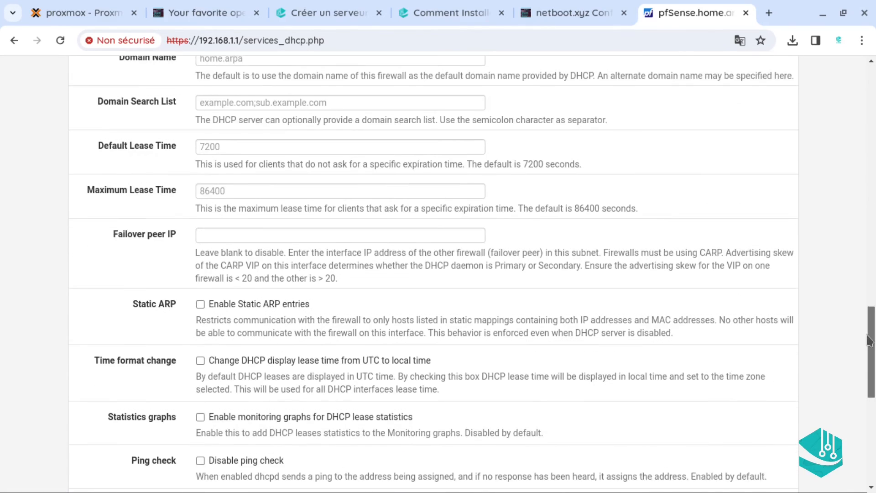
{"action": "left_click_drag", "start_coordinate": [869, 340], "coordinate": [863, 408]}
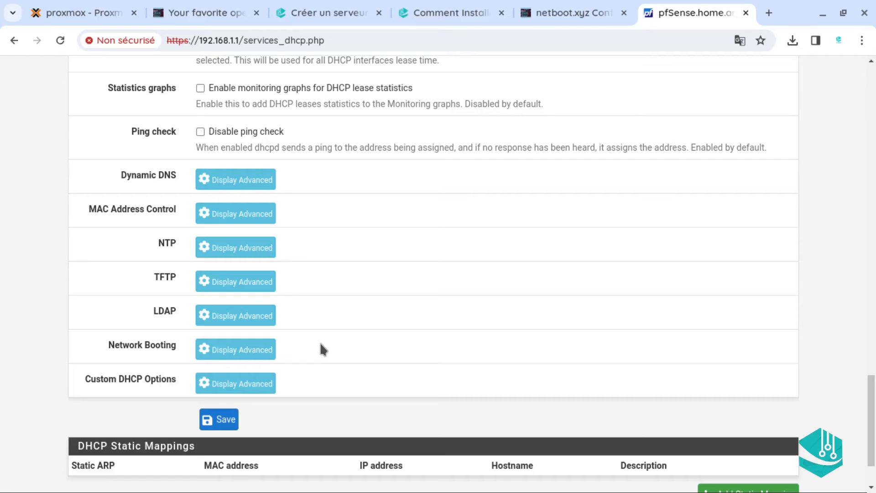
Set the TFTP server address to 192.168.1.92
{"action": "left_click", "coordinate": [220, 287]}
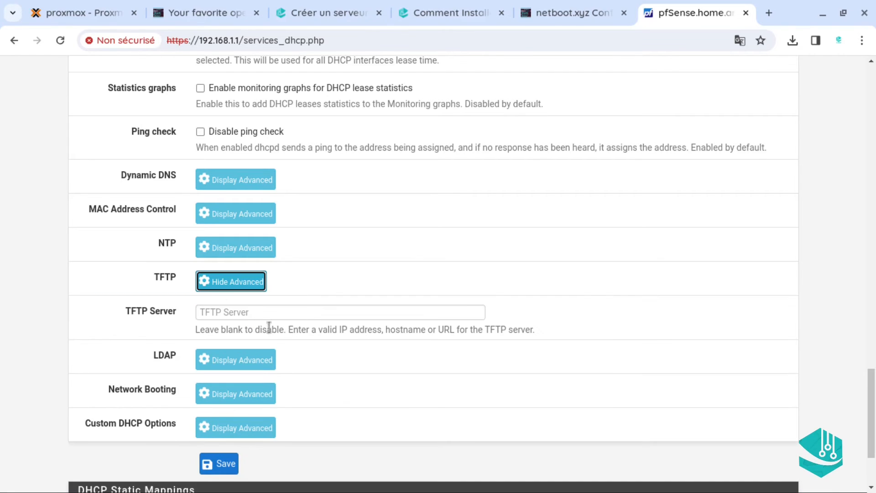
{"action": "left_click", "coordinate": [217, 314]}
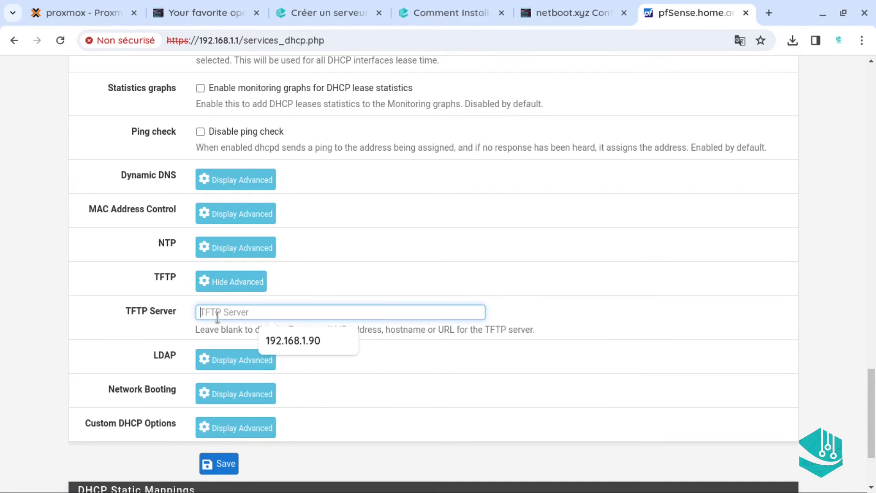
{"action": "left_click", "coordinate": [309, 343]}
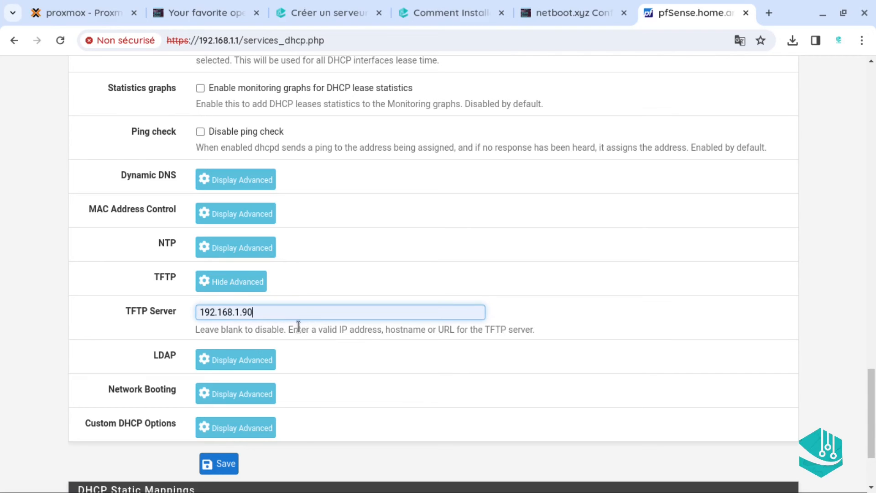
{"action": "key", "text": "BackSpace"}
{"action": "type", "text": "2"}
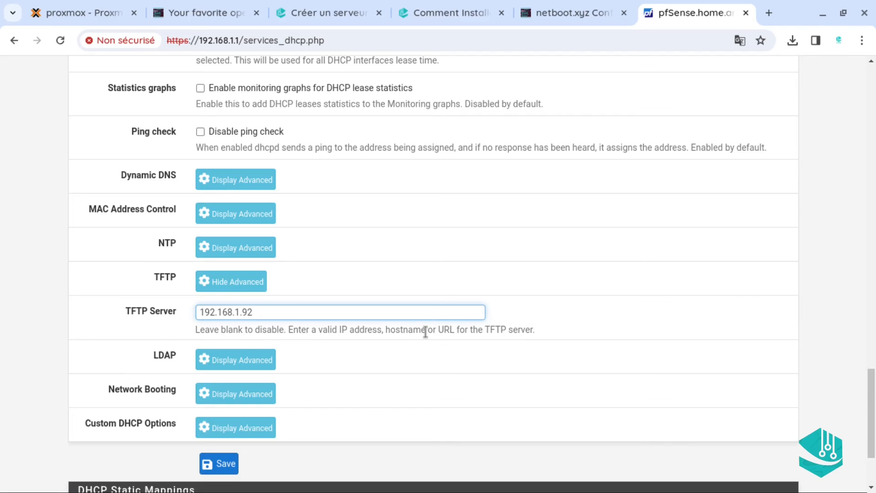
Enable network booting with next server 192.168.1.92, leaving boot file names empty
{"action": "scroll", "coordinate": [440, 360], "scroll_direction": "down", "scroll_amount": 1}
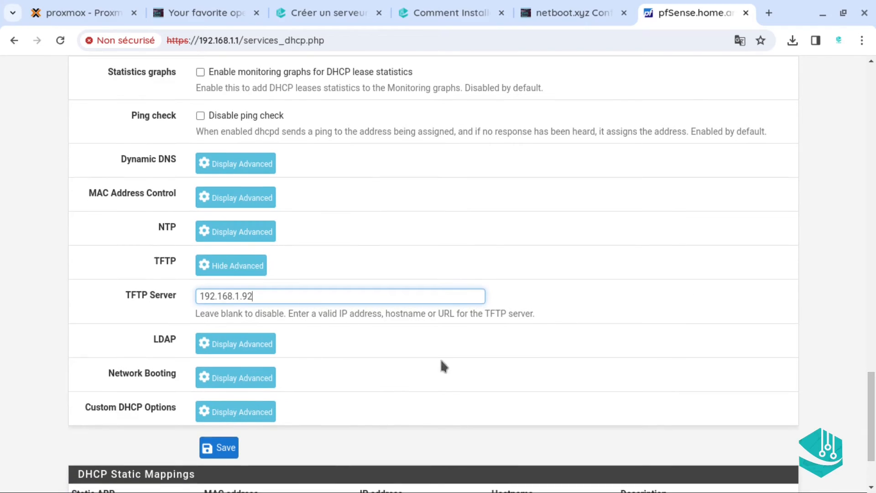
{"action": "left_click", "coordinate": [225, 378]}
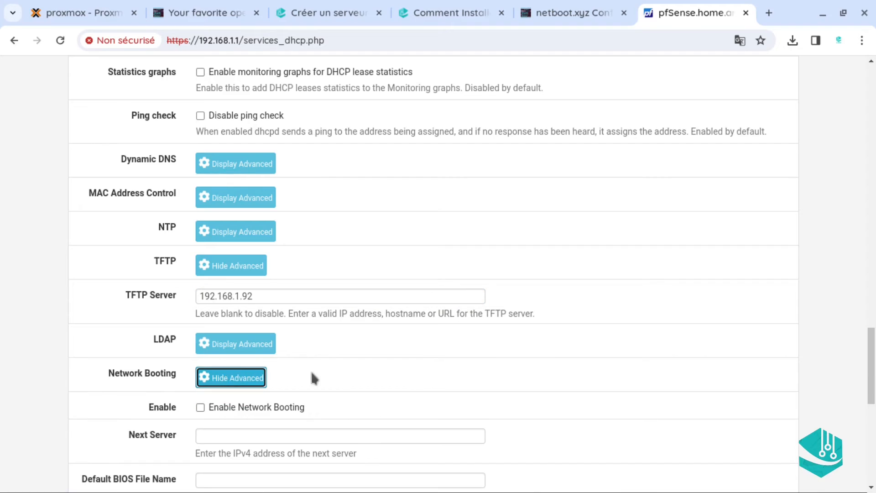
{"action": "left_click", "coordinate": [200, 407]}
{"action": "left_click", "coordinate": [221, 436]}
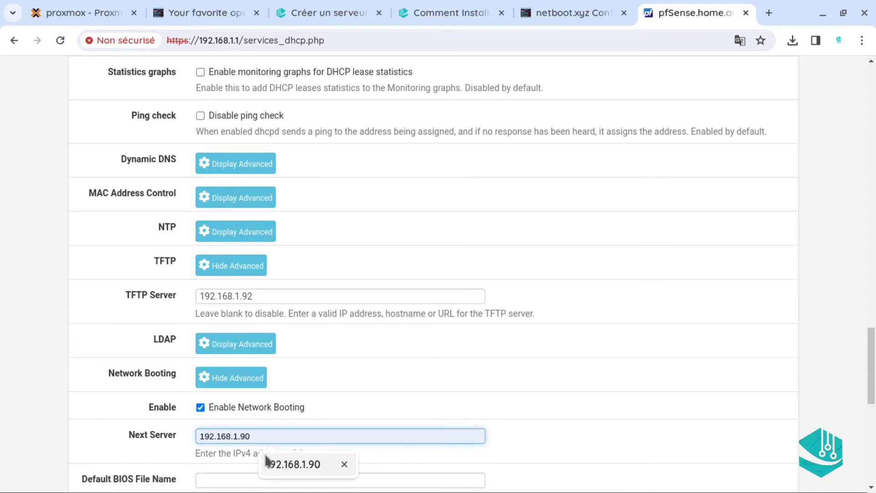
{"action": "left_click", "coordinate": [276, 462]}
{"action": "key", "text": "BackSpace"}
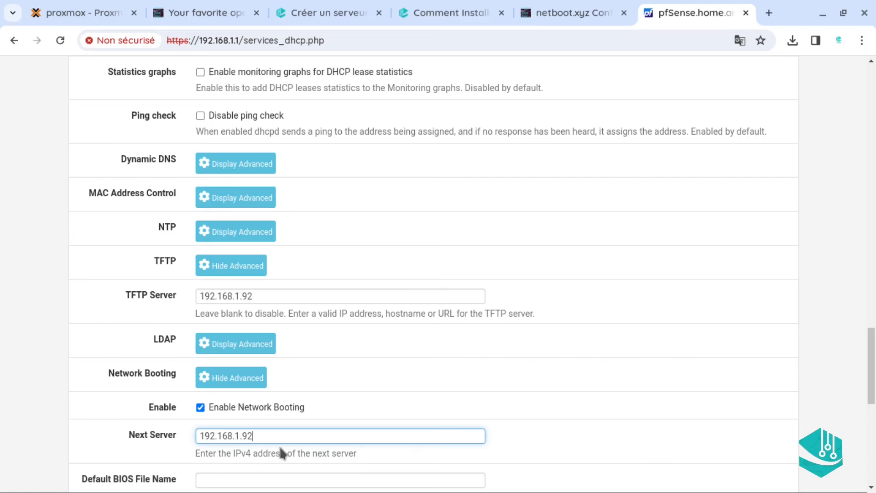
{"action": "left_click_drag", "start_coordinate": [871, 361], "coordinate": [871, 391]}
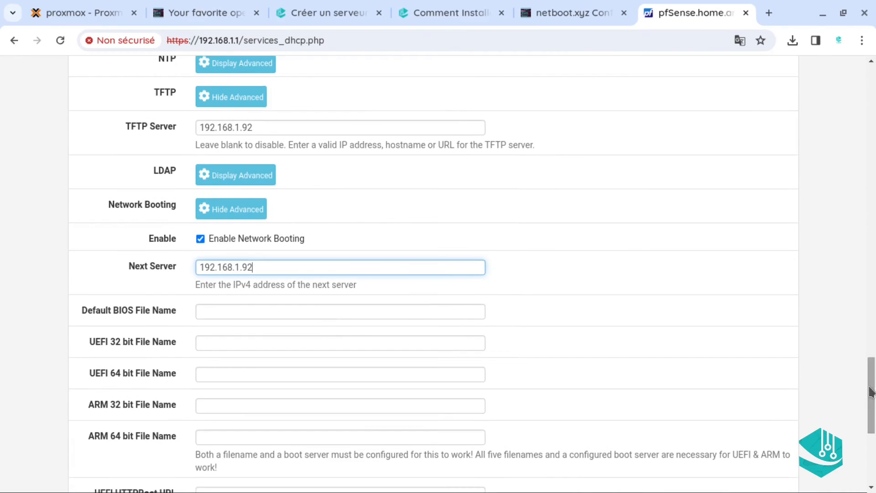
{"action": "left_click", "coordinate": [260, 307]}
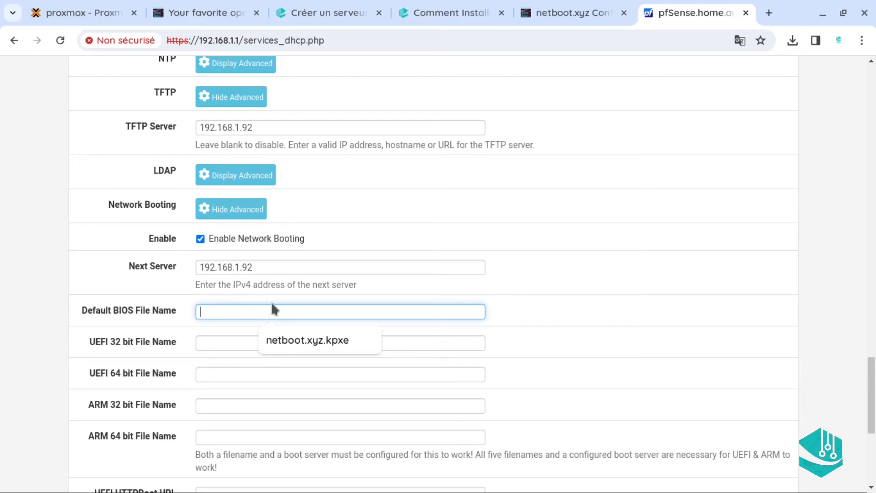
{"action": "left_click", "coordinate": [162, 339]}
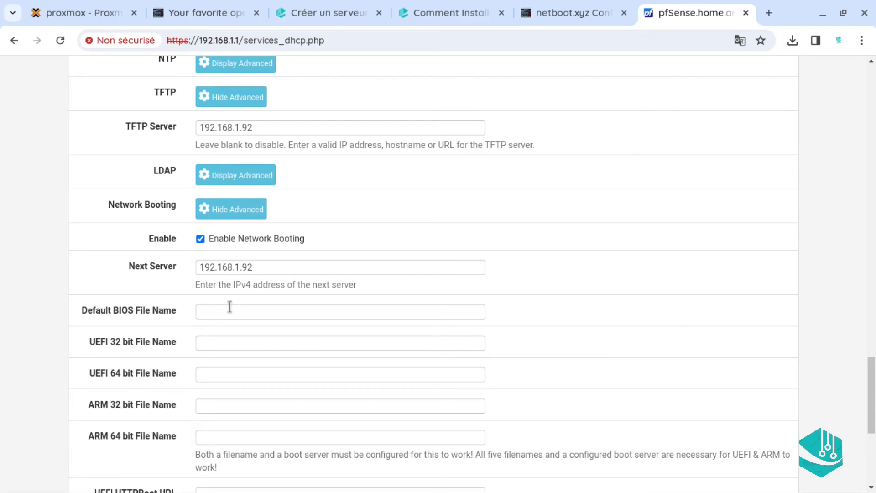
In the netboot.xyz Docker Container docs, select netboot.xyz.kpxe in the bootfile table
{"action": "left_click", "coordinate": [205, 17]}
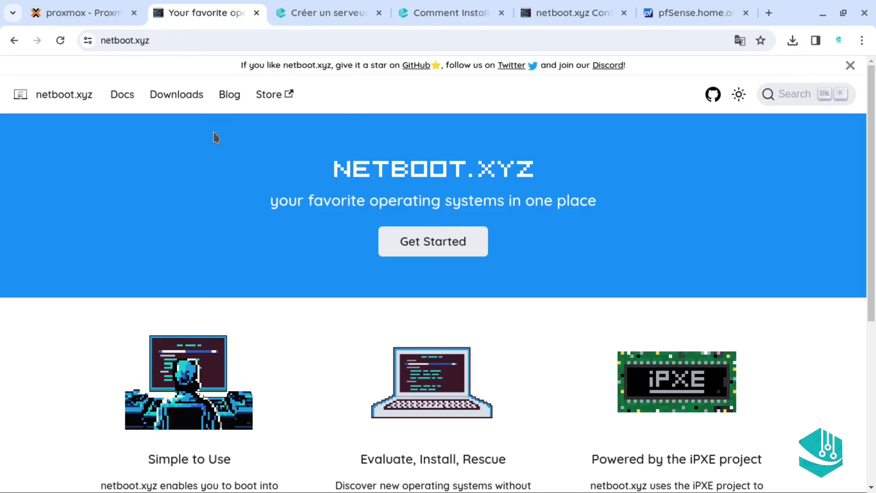
{"action": "left_click", "coordinate": [120, 96]}
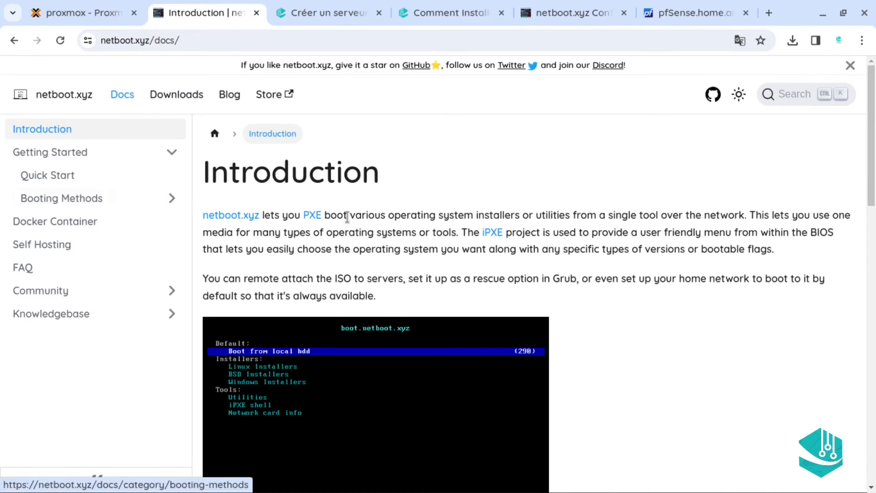
{"action": "scroll", "coordinate": [868, 210], "scroll_direction": "down", "scroll_amount": 5}
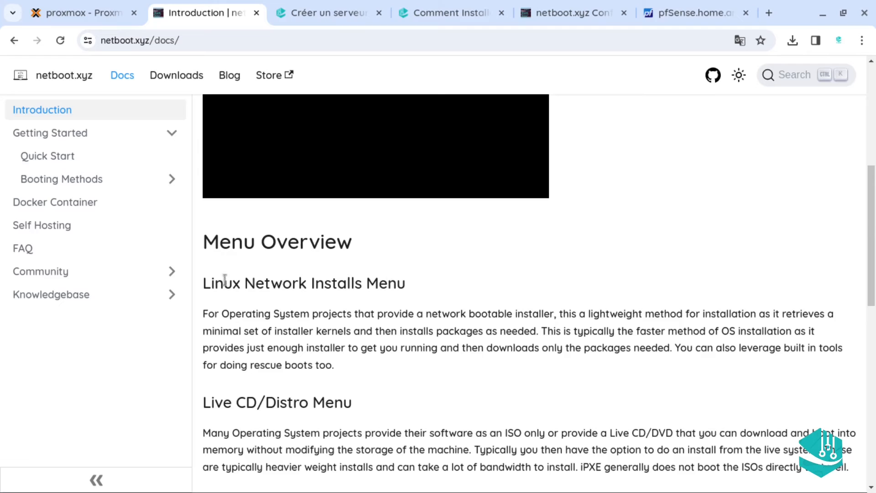
{"action": "left_click", "coordinate": [68, 204]}
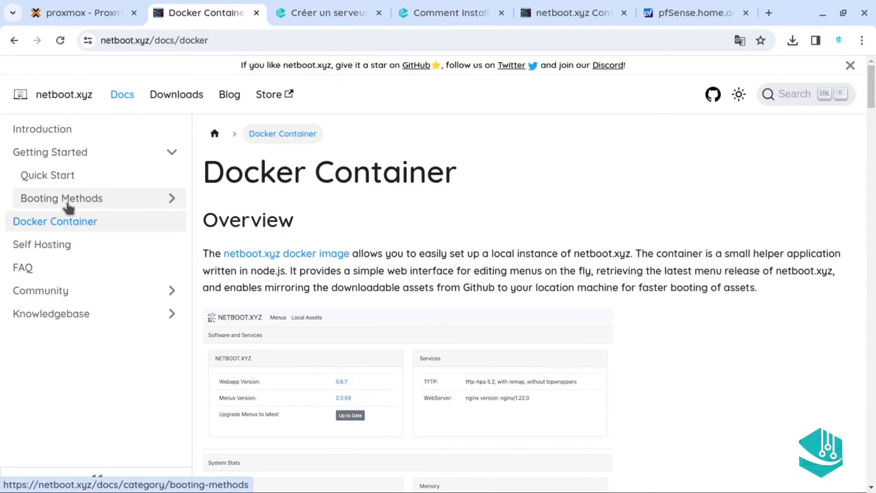
{"action": "left_click_drag", "start_coordinate": [874, 94], "coordinate": [874, 484]}
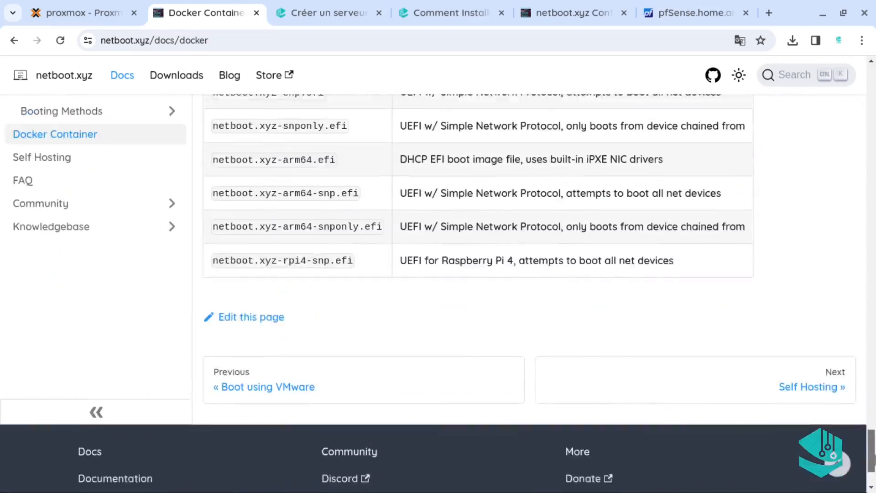
{"action": "scroll", "coordinate": [499, 311], "scroll_direction": "up", "scroll_amount": 3}
{"action": "scroll", "coordinate": [499, 310], "scroll_direction": "down", "scroll_amount": 1}
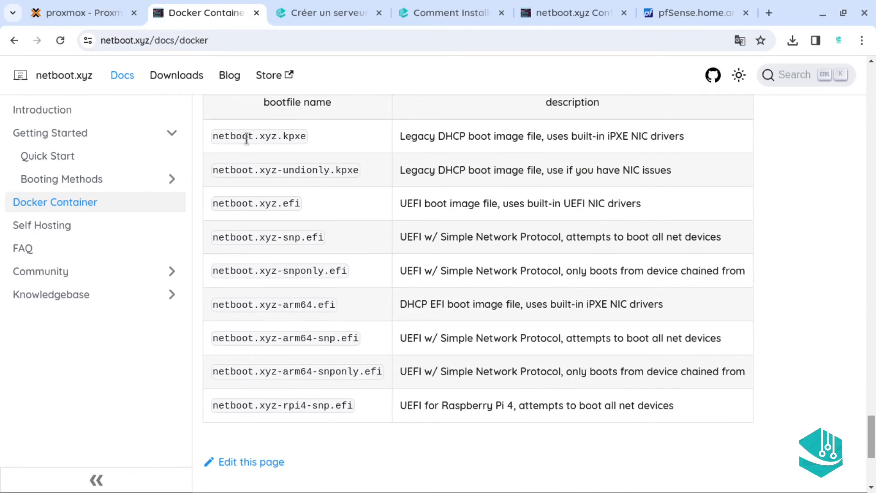
{"action": "left_click_drag", "start_coordinate": [211, 137], "coordinate": [309, 138]}
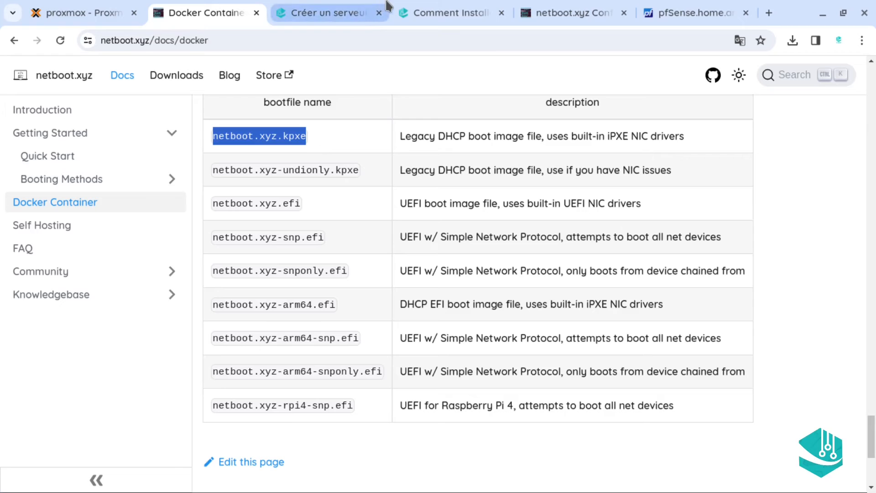
Set the BIOS boot file to netboot.xyz.kpxe and both UEFI file names to netboot.xyz.efi
{"action": "left_click", "coordinate": [689, 12]}
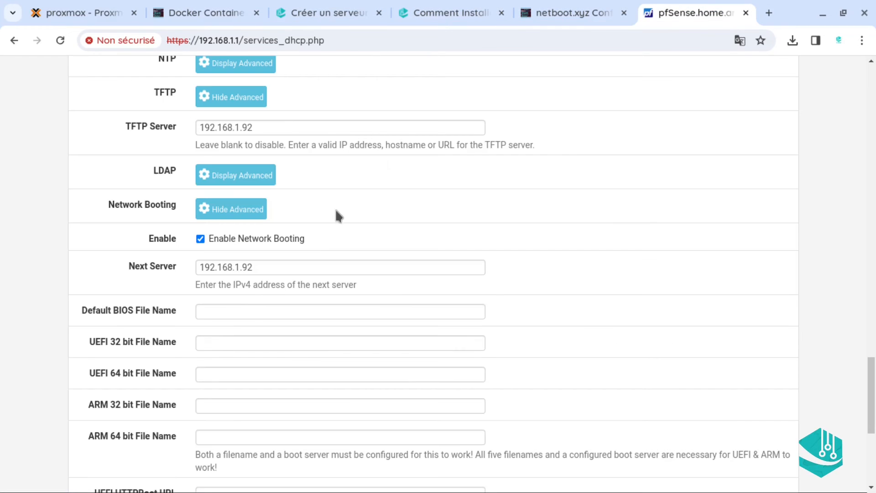
{"action": "left_click", "coordinate": [227, 311]}
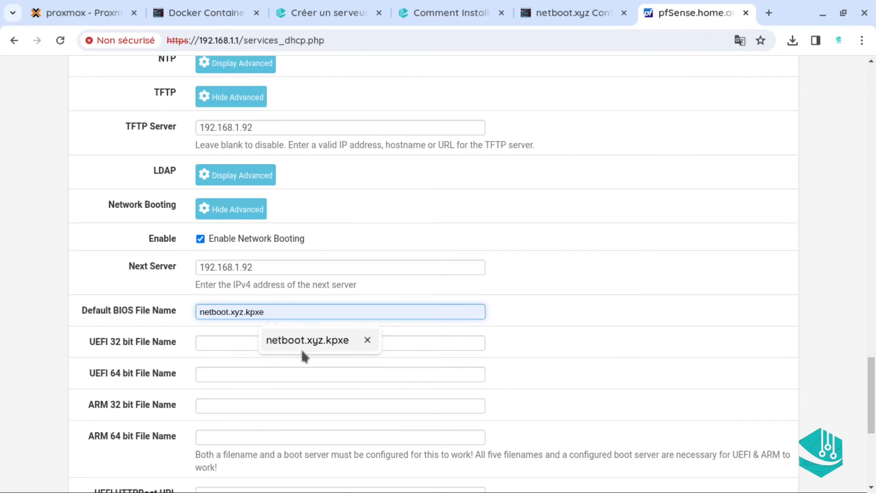
{"action": "left_click", "coordinate": [283, 348]}
{"action": "left_click", "coordinate": [266, 350]}
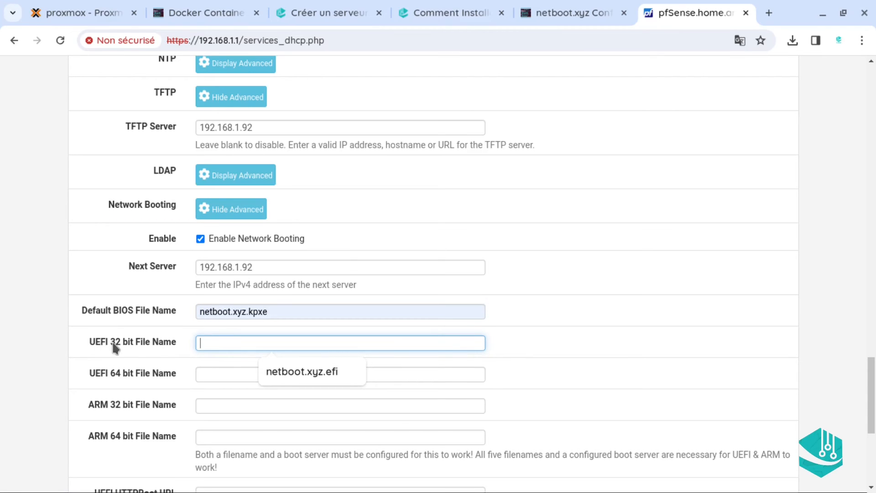
{"action": "left_click", "coordinate": [310, 379]}
{"action": "left_click", "coordinate": [264, 373]}
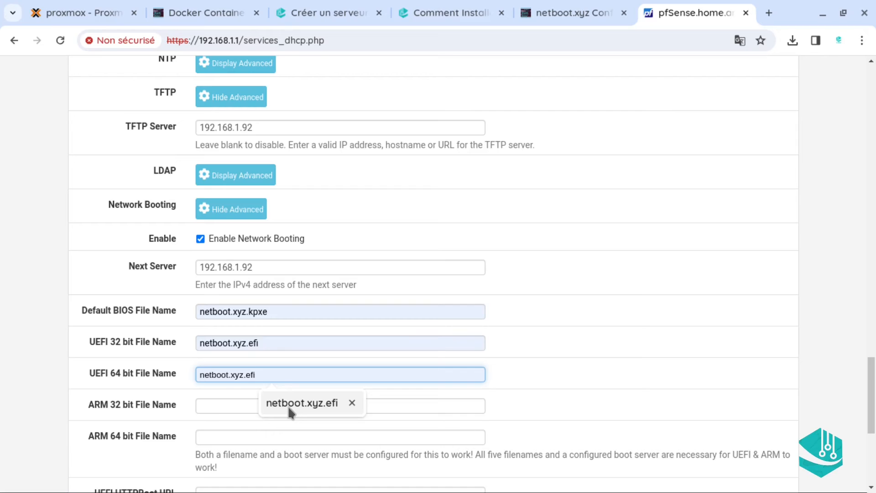
{"action": "left_click", "coordinate": [288, 406]}
Set the ARM 32 and ARM 64 file names to netboot.xyz-arm64.efi
{"action": "left_click", "coordinate": [270, 406]}
{"action": "left_click", "coordinate": [292, 436]}
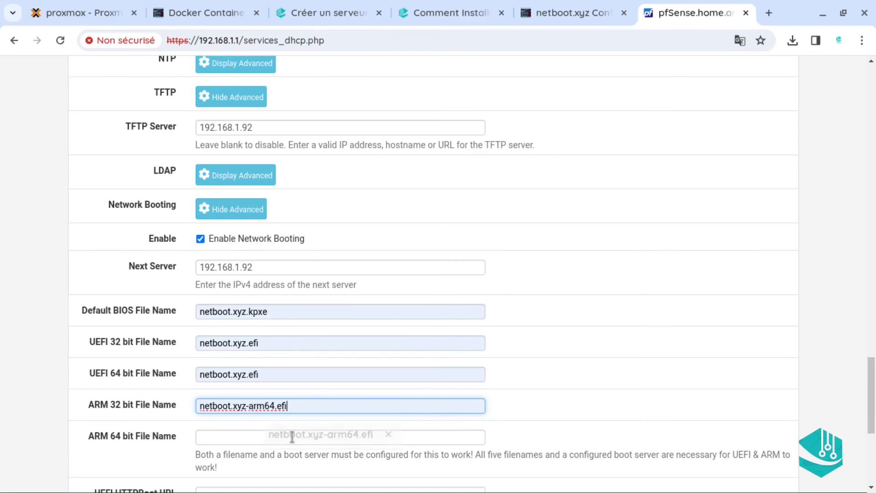
{"action": "left_click", "coordinate": [204, 435]}
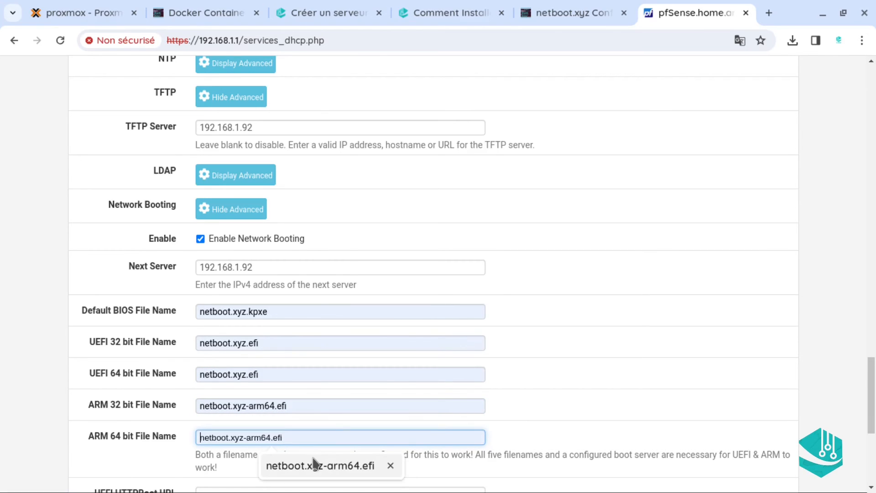
{"action": "left_click", "coordinate": [316, 467]}
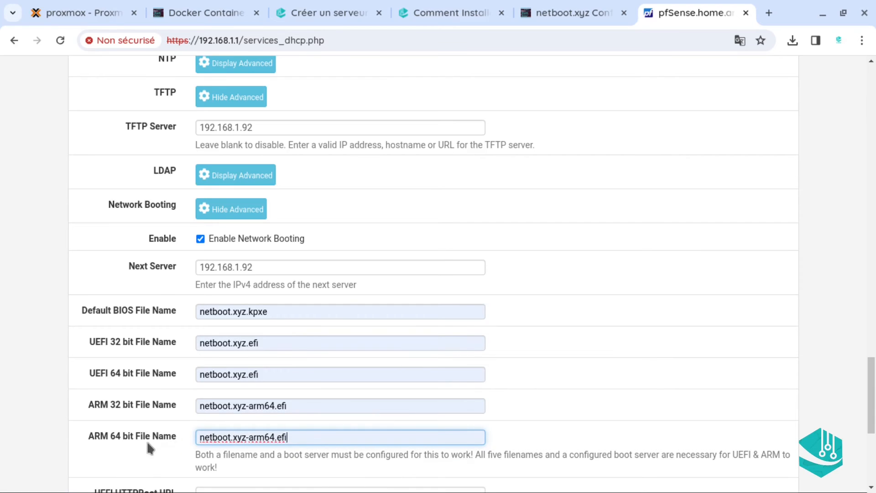
Save the LAN DHCP server settings and apply the changes
{"action": "left_click", "coordinate": [870, 317]}
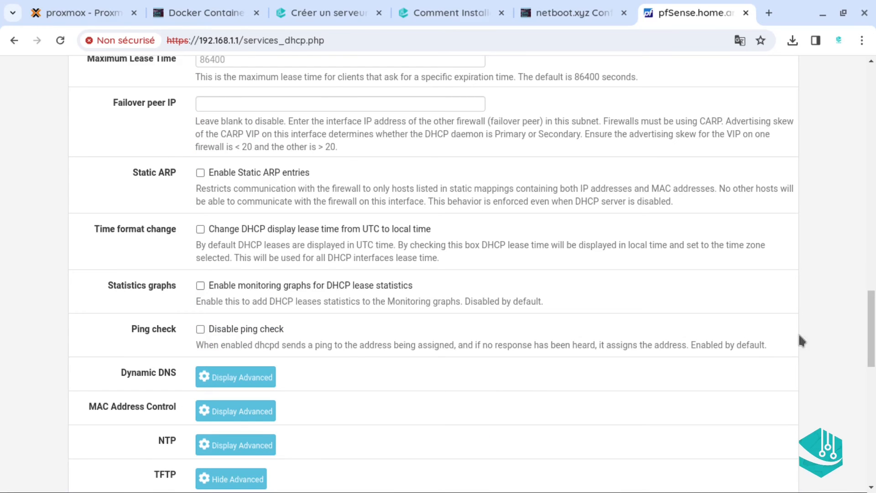
{"action": "scroll", "coordinate": [860, 456], "scroll_direction": "down", "scroll_amount": 13}
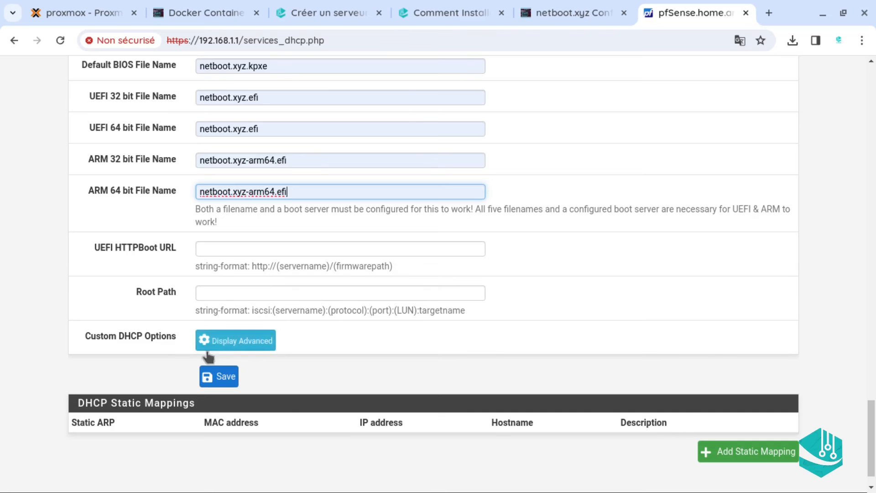
{"action": "left_click", "coordinate": [222, 377]}
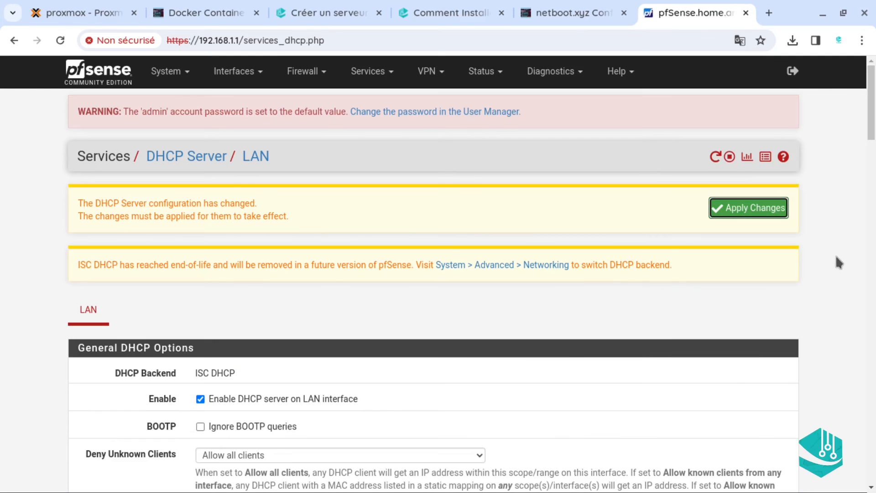
{"action": "triple_click", "coordinate": [836, 262]}
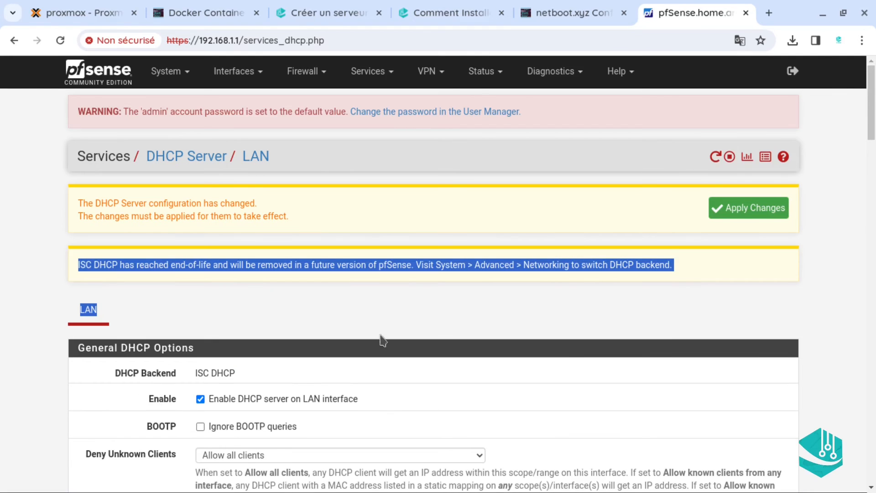
{"action": "left_click", "coordinate": [381, 311]}
{"action": "left_click", "coordinate": [752, 214]}
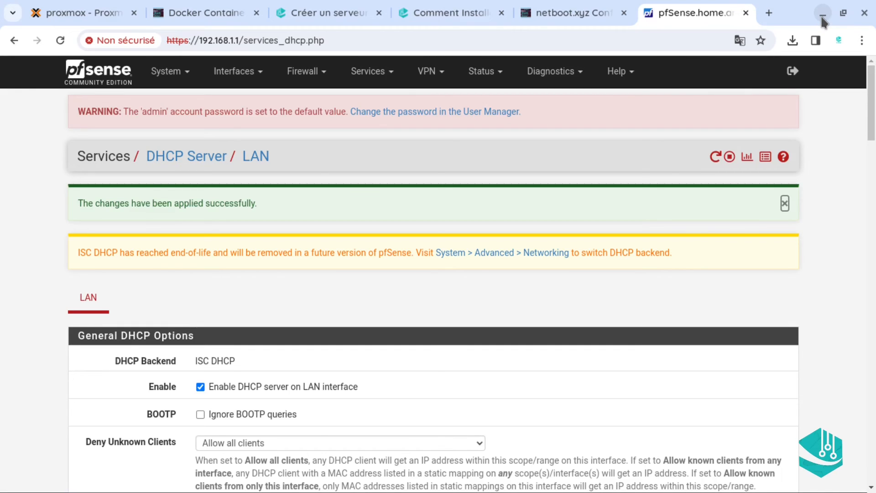
{"action": "left_click", "coordinate": [82, 13]}
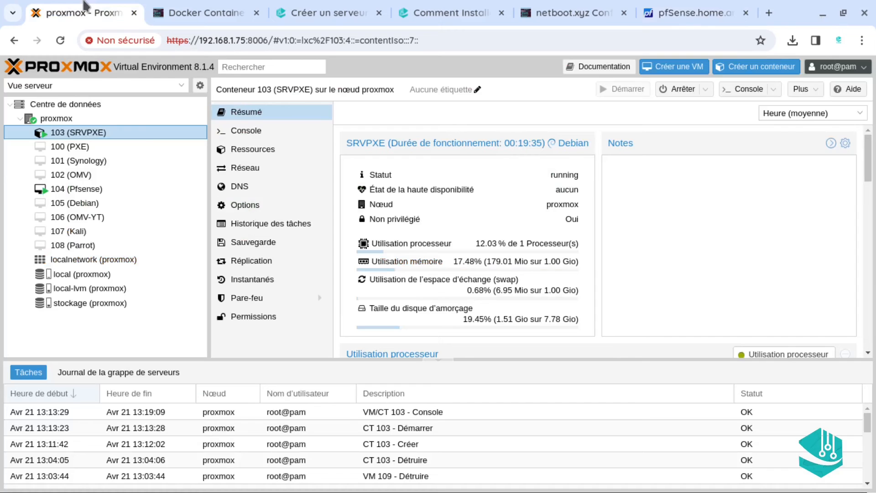
Start a new VM named Test that uses no install media
{"action": "left_click", "coordinate": [60, 41]}
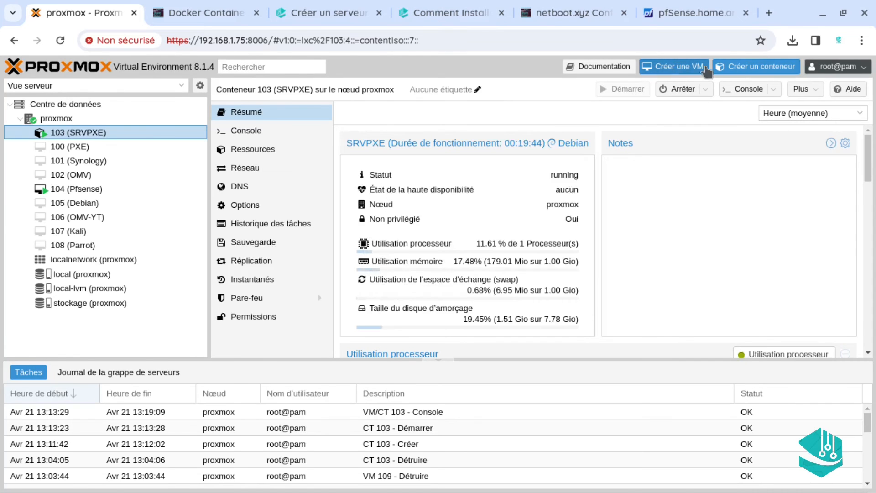
{"action": "left_click", "coordinate": [706, 71]}
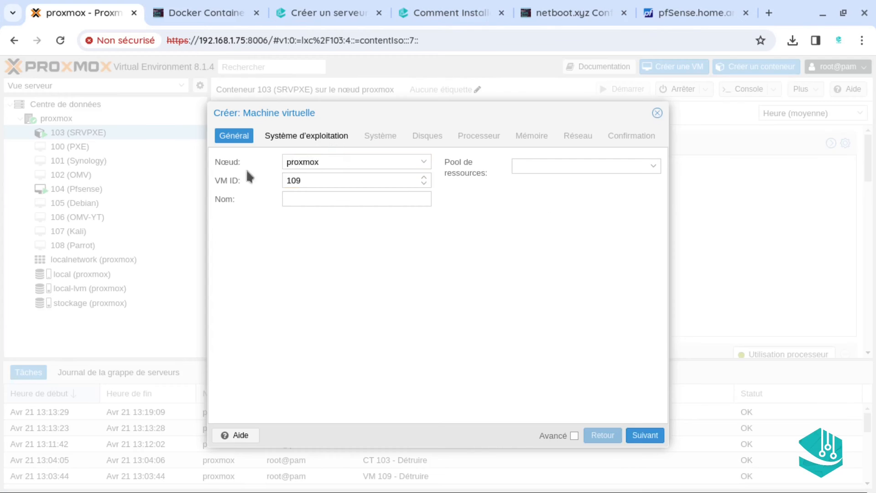
{"action": "left_click", "coordinate": [338, 199]}
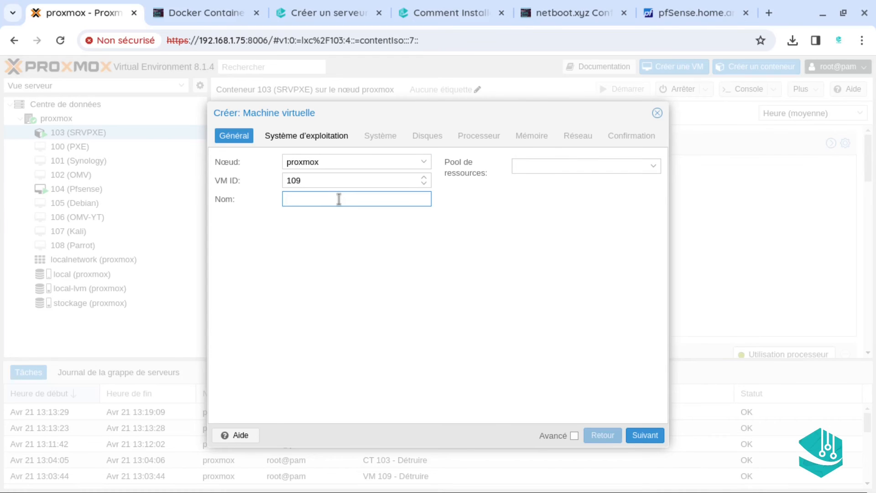
{"action": "type", "text": "Test"}
{"action": "left_click", "coordinate": [646, 437]}
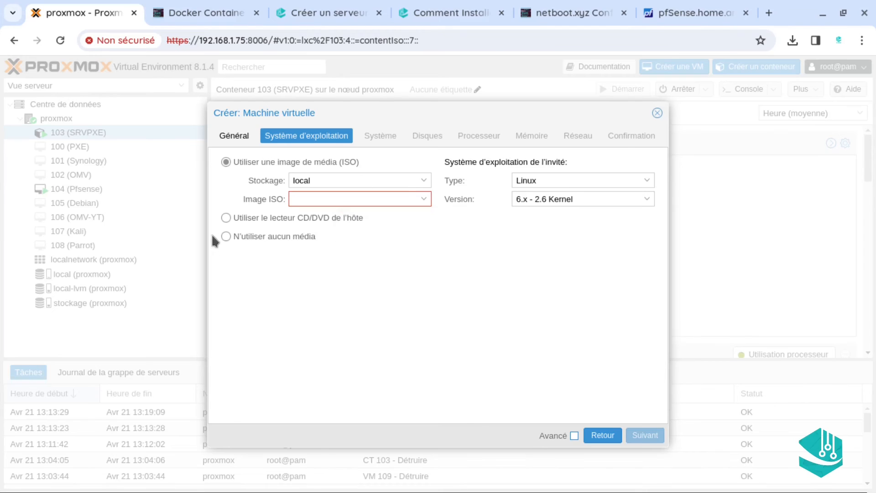
{"action": "left_click", "coordinate": [225, 236]}
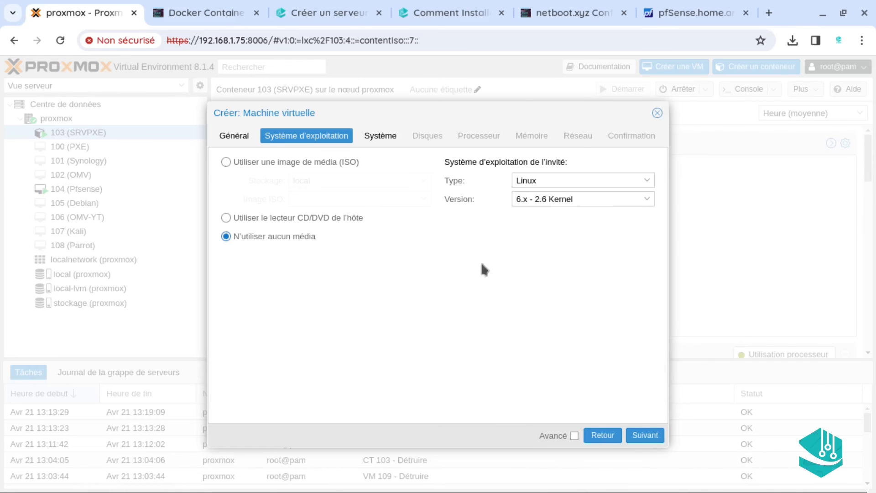
Set the VM's disk size to 16 GiB
{"action": "double_click", "coordinate": [648, 433]}
{"action": "left_click", "coordinate": [528, 348]}
{"action": "left_click", "coordinate": [644, 439]}
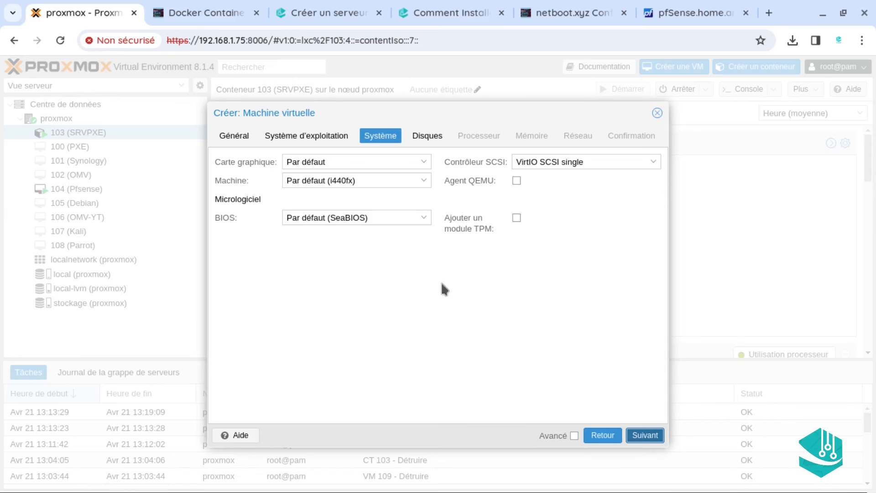
{"action": "left_click", "coordinate": [637, 438]}
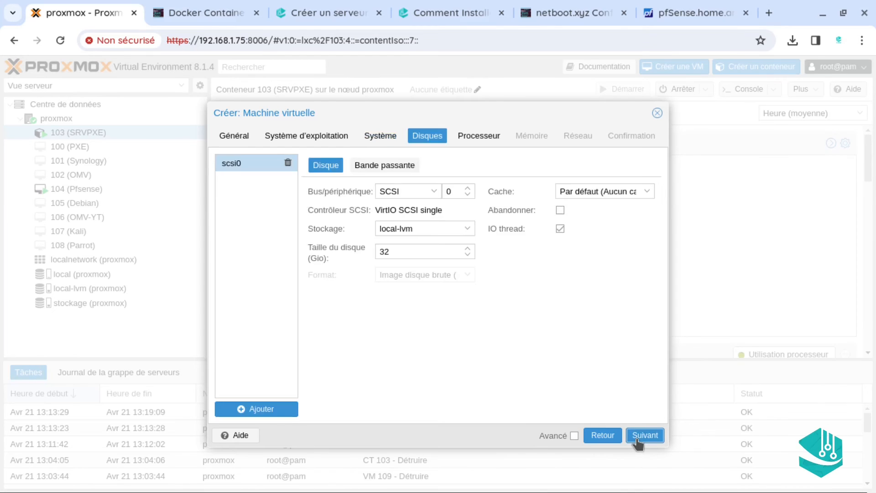
{"action": "left_click", "coordinate": [440, 251]}
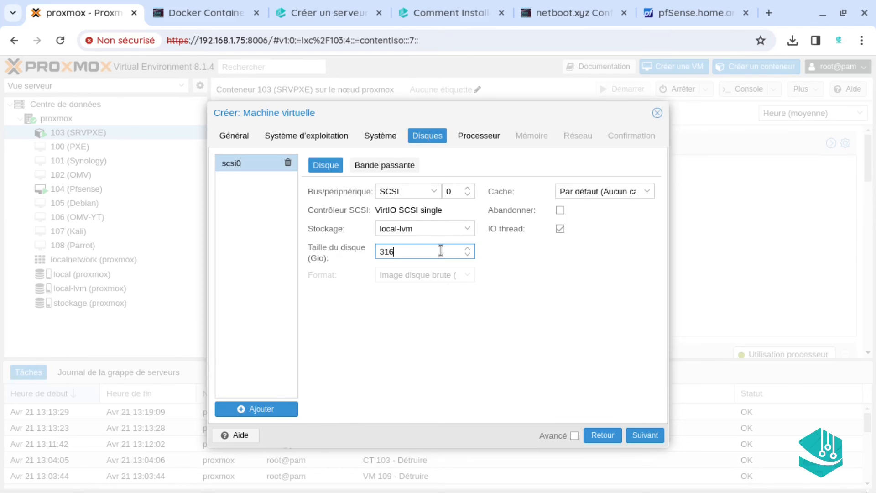
{"action": "key", "text": "BackSpace"}
{"action": "key", "text": "BackSpace"}
{"action": "key", "text": "BackSpace"}
{"action": "type", "text": "16"}
Keep default CPU and 2048 MiB memory, attach the network to vmbr1, and finish VM 109
{"action": "left_click", "coordinate": [642, 435]}
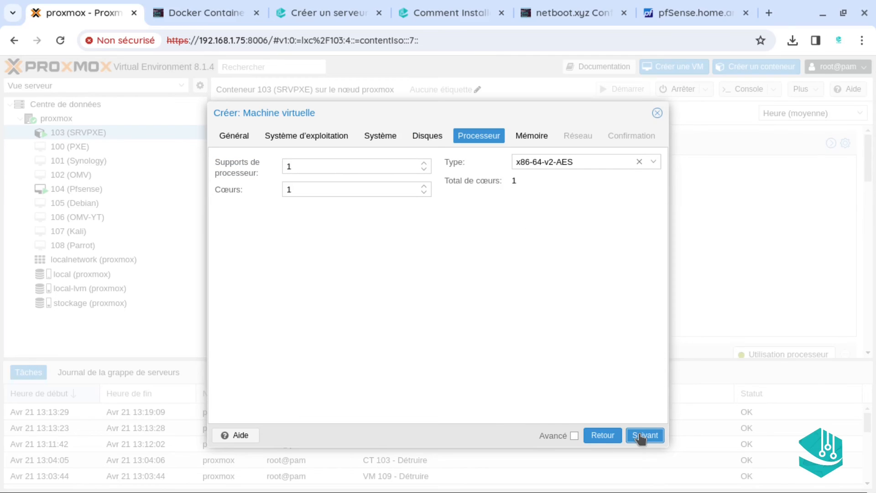
{"action": "left_click", "coordinate": [651, 435]}
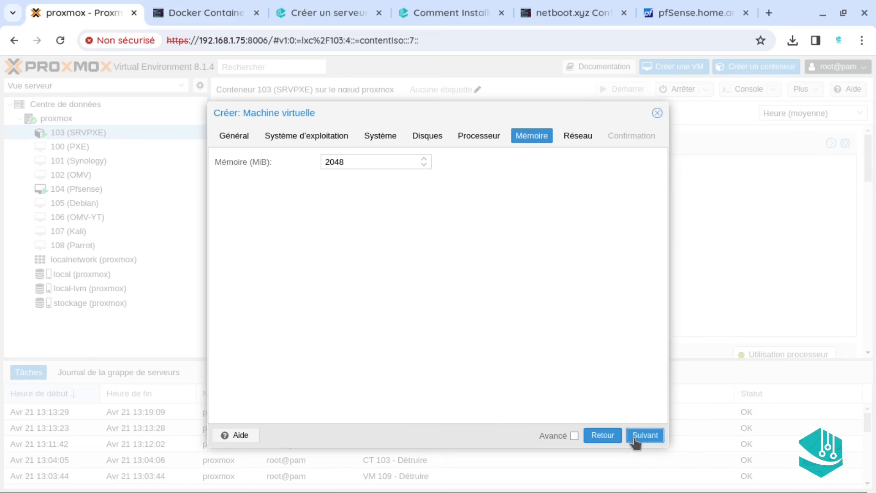
{"action": "left_click", "coordinate": [643, 437]}
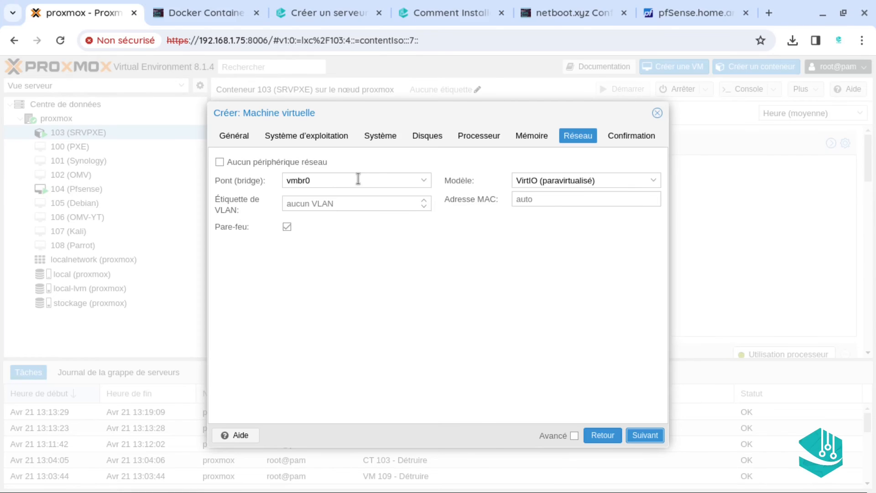
{"action": "left_click", "coordinate": [358, 179]}
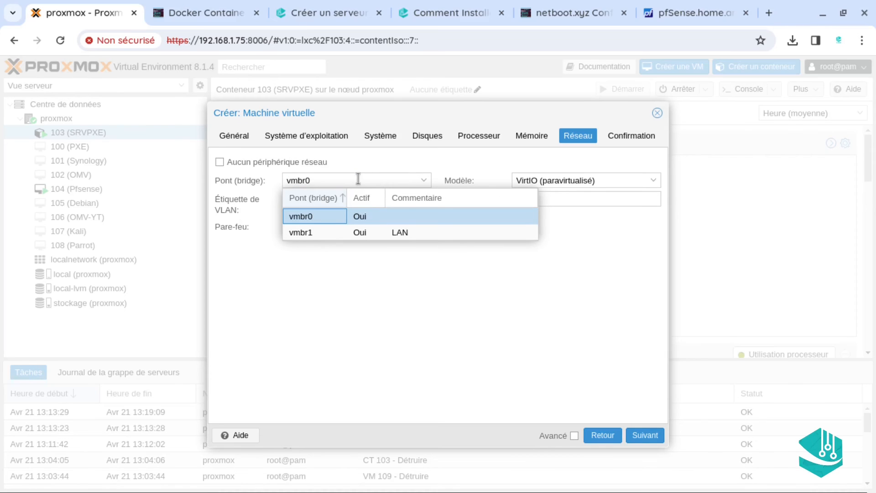
{"action": "left_click", "coordinate": [322, 231]}
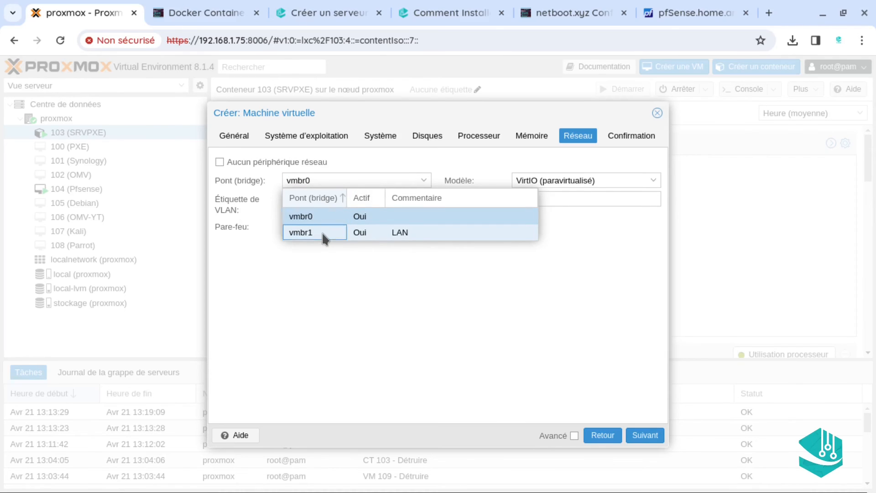
{"action": "left_click", "coordinate": [657, 440]}
{"action": "left_click", "coordinate": [656, 438]}
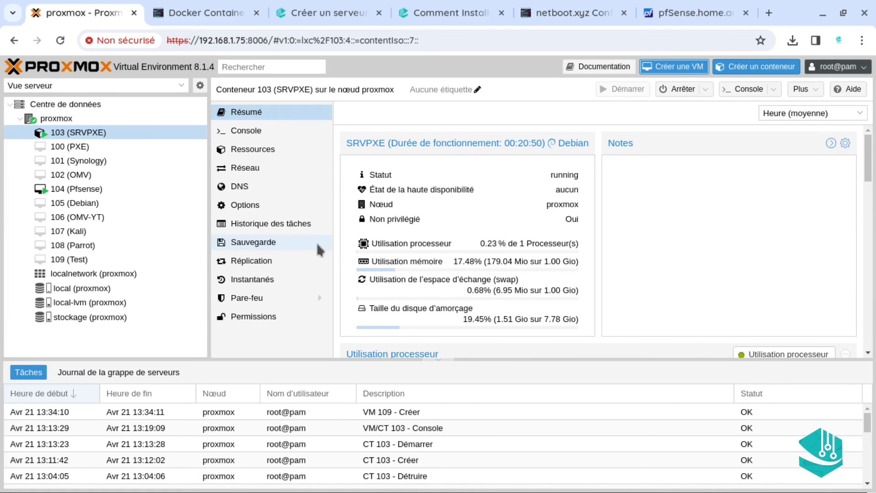
Put net0 first in VM 109's boot order, ahead of scsi0 and ide2
{"action": "left_click", "coordinate": [89, 261]}
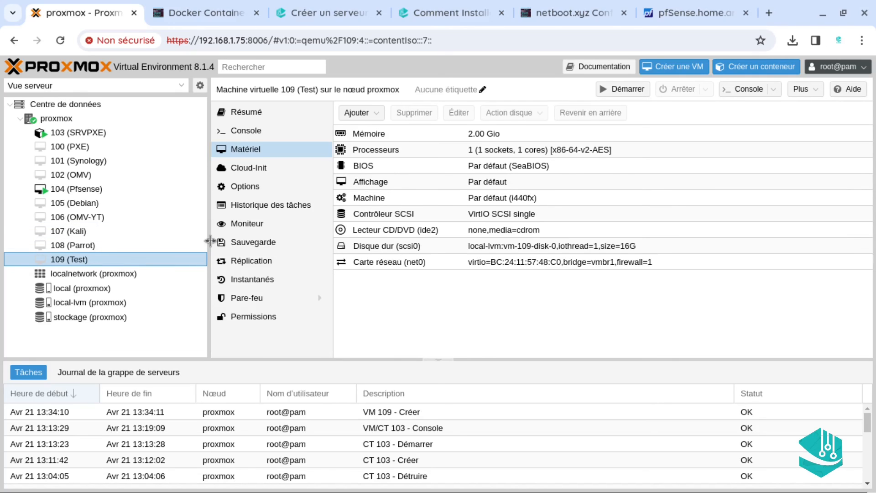
{"action": "left_click", "coordinate": [269, 188]}
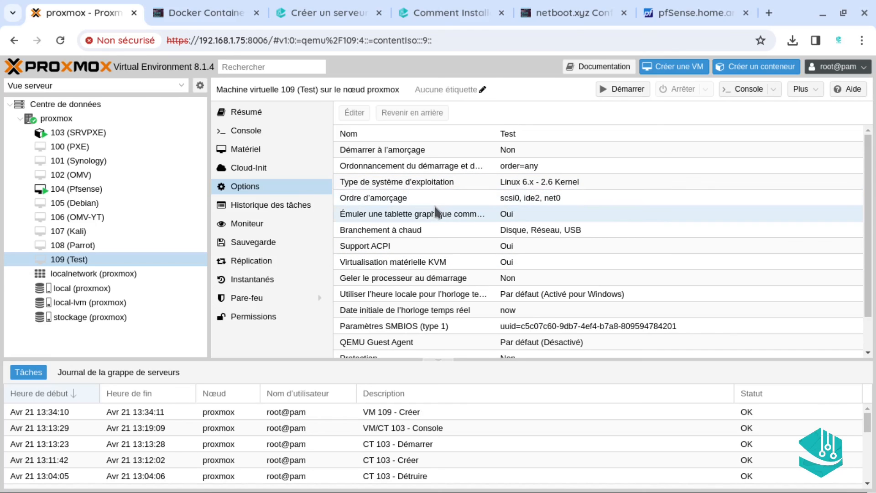
{"action": "double_click", "coordinate": [456, 197]}
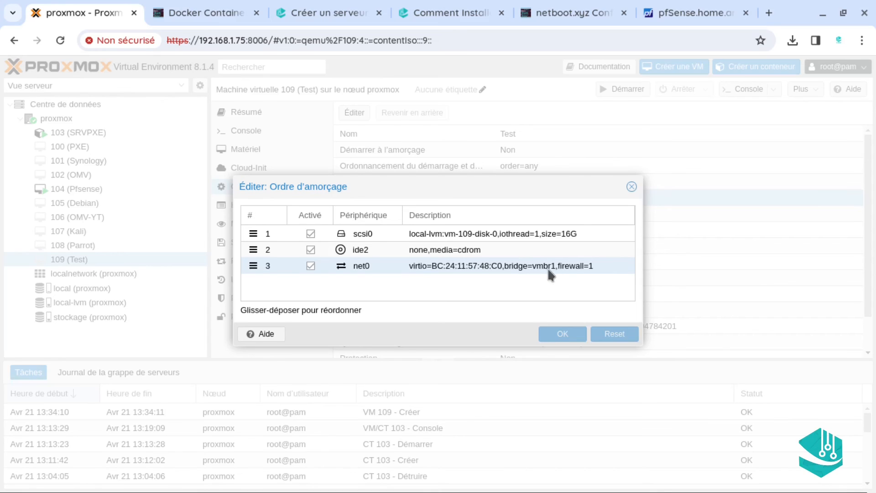
{"action": "left_click", "coordinate": [264, 266]}
{"action": "left_click_drag", "start_coordinate": [264, 267], "coordinate": [262, 233]}
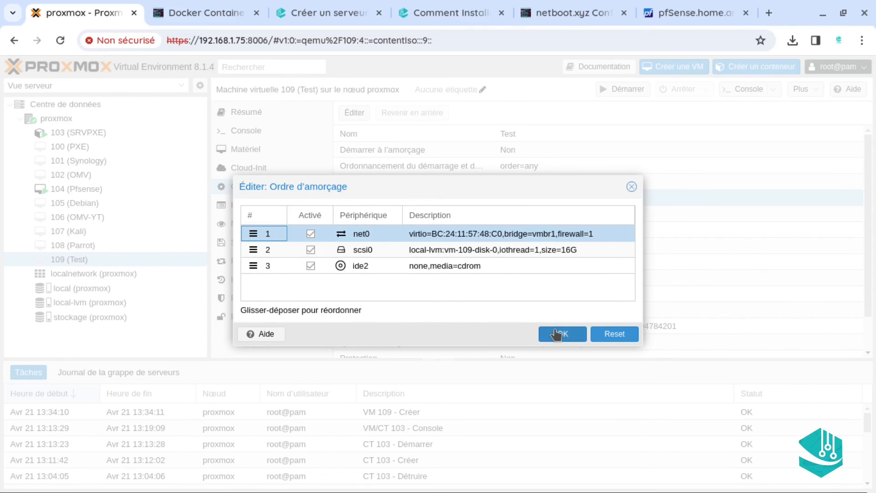
{"action": "left_click", "coordinate": [556, 334]}
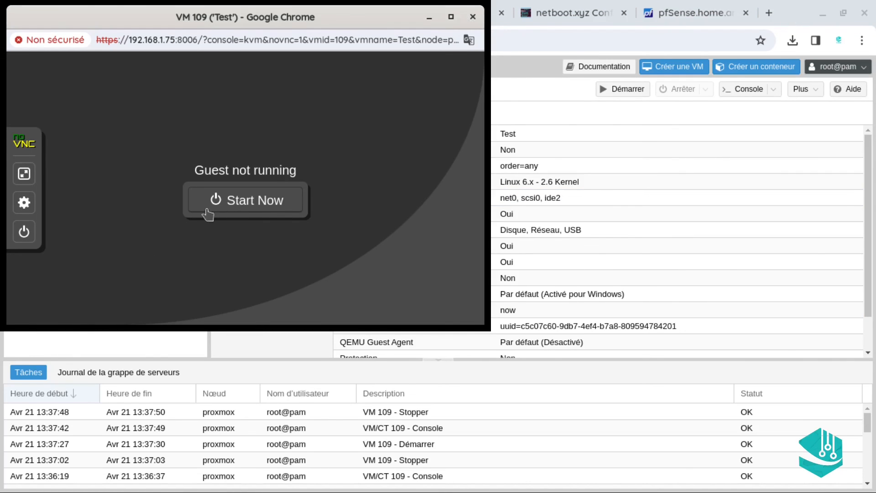
Power on VM 109 (Test) from its console
{"action": "left_click", "coordinate": [231, 204]}
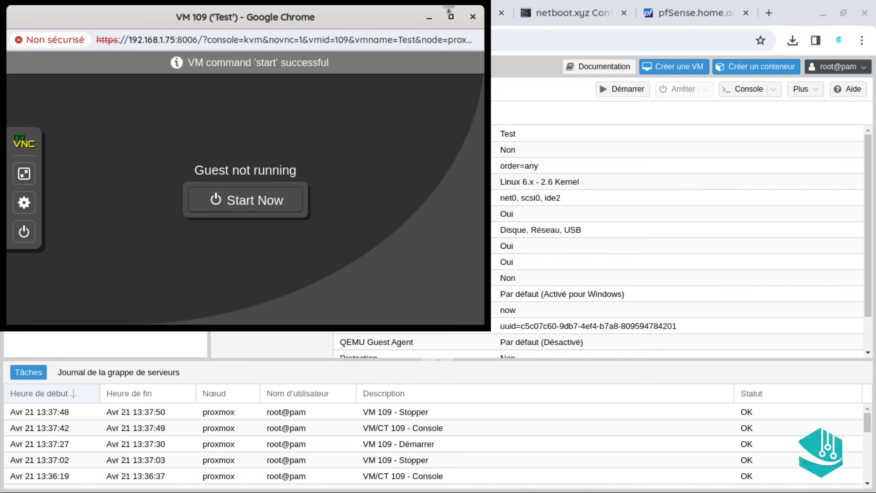
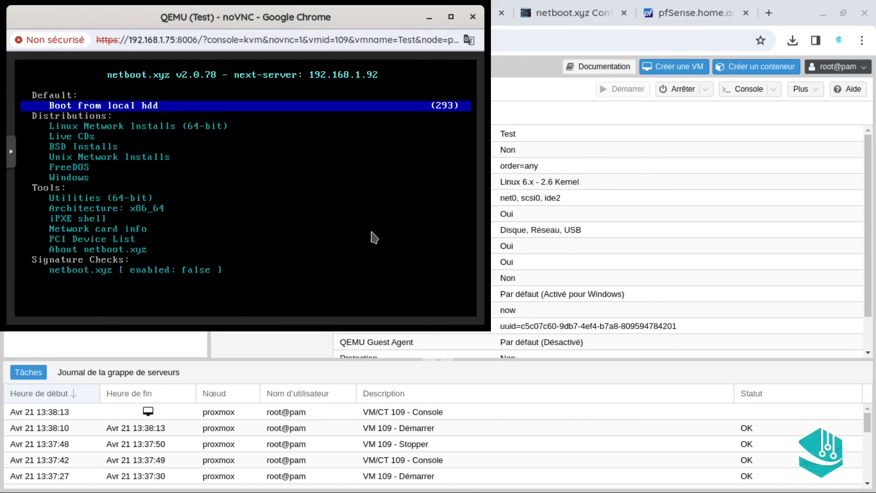
Stop the netboot.xyz countdown and browse between Linux Network Installs and Live CDs
{"action": "key", "text": "Down"}
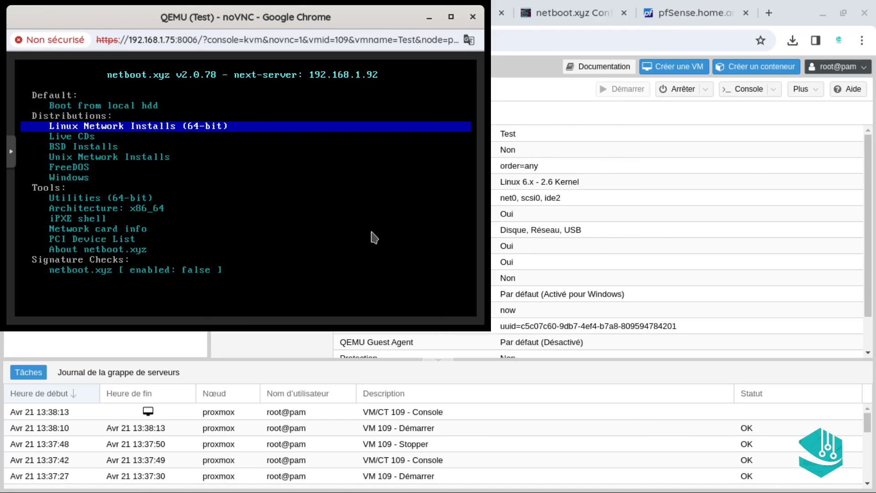
{"action": "key", "text": "Down"}
{"action": "key", "text": "Up"}
{"action": "key", "text": "Down"}
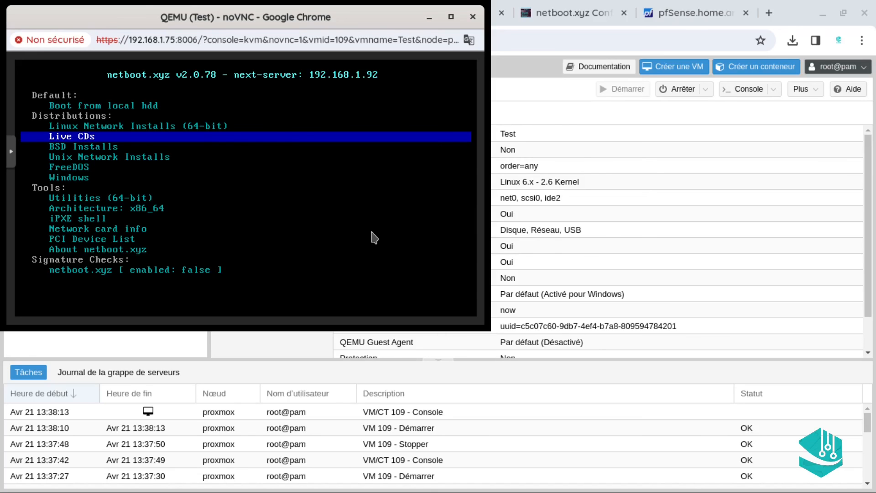
{"action": "key", "text": "Down"}
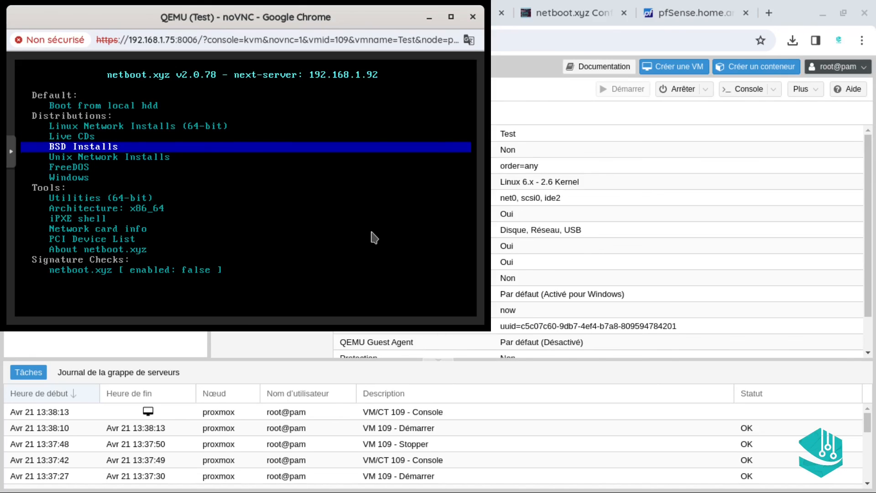
{"action": "key", "text": "Down"}
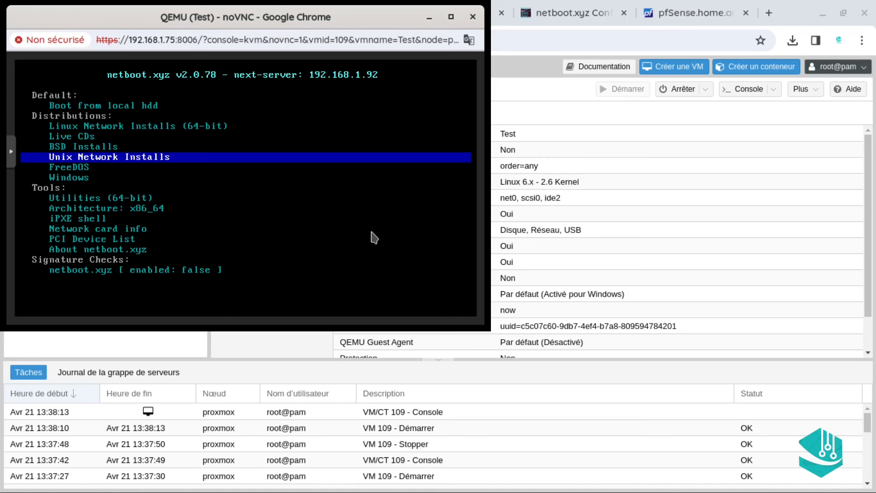
{"action": "key", "text": "Down"}
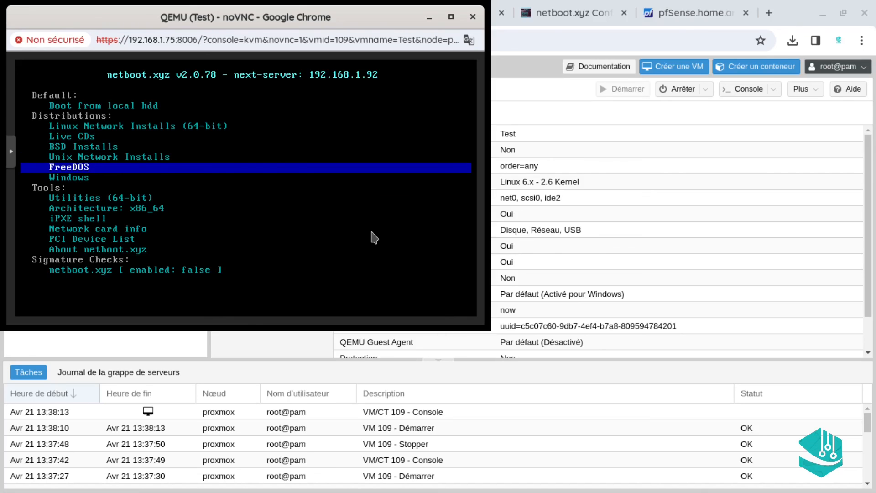
{"action": "key", "text": "Down"}
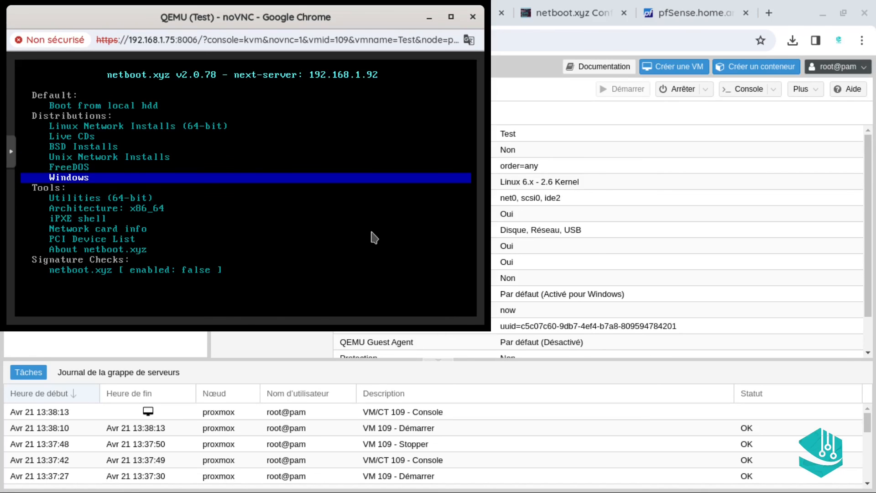
{"action": "key", "text": "Down"}
{"action": "key", "text": "Down"}
{"action": "key", "text": "Up"}
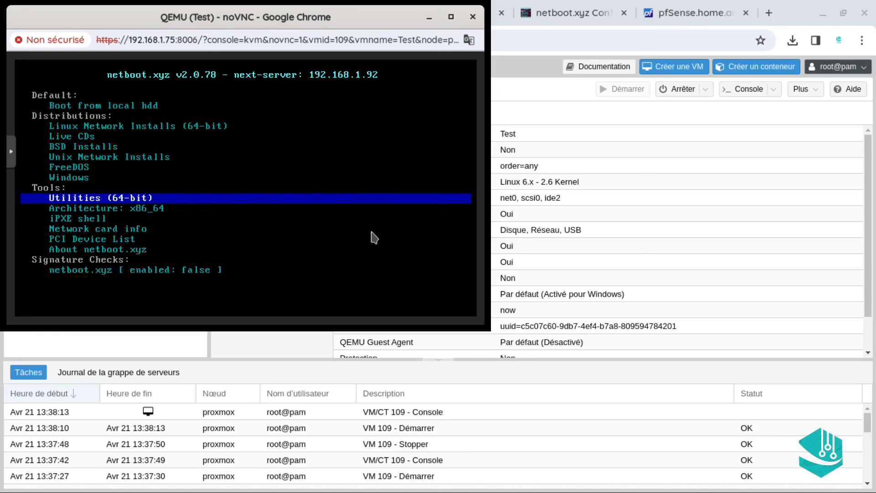
{"action": "key", "text": "Down"}
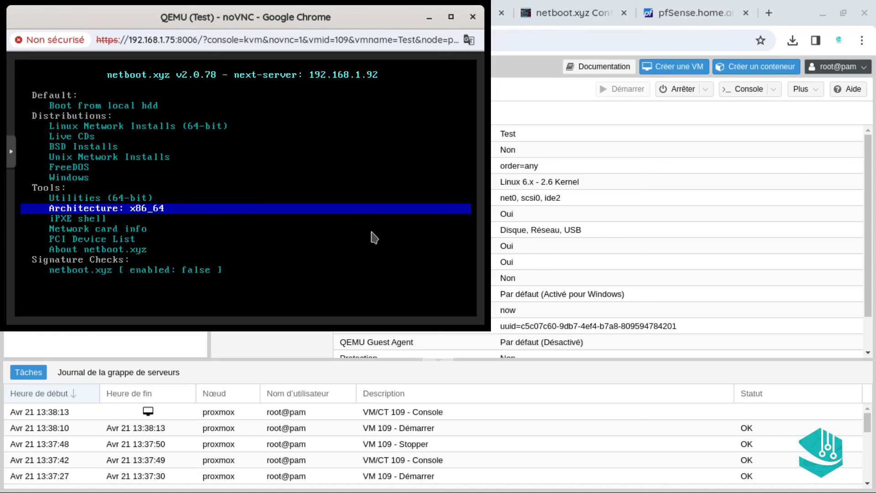
{"action": "key", "text": "Down"}
{"action": "key", "text": "Down"}
{"action": "key", "text": "Down"}
{"action": "key", "text": "Down"}
{"action": "key", "text": "Down"}
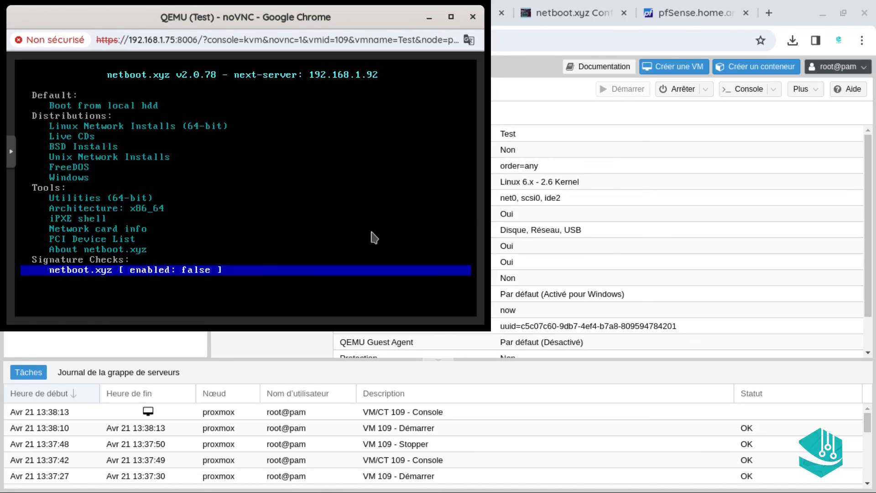
{"action": "key", "text": "Up"}
{"action": "key", "text": "Up"}
{"action": "key", "text": "Up"}
{"action": "key", "text": "Up"}
{"action": "key", "text": "Up"}
{"action": "key", "text": "Up"}
{"action": "key", "text": "Up"}
{"action": "key", "text": "Up"}
{"action": "key", "text": "Up"}
{"action": "key", "text": "Up"}
{"action": "key", "text": "Up"}
{"action": "key", "text": "Up"}
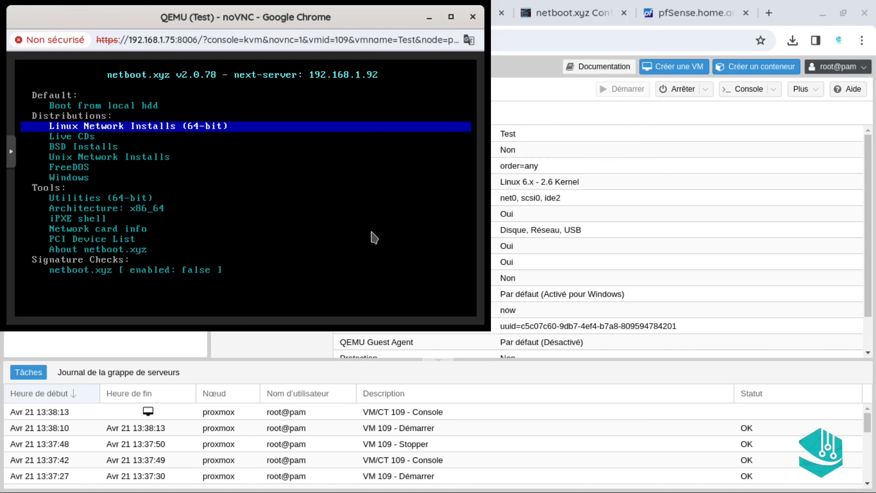
{"action": "key", "text": "Up"}
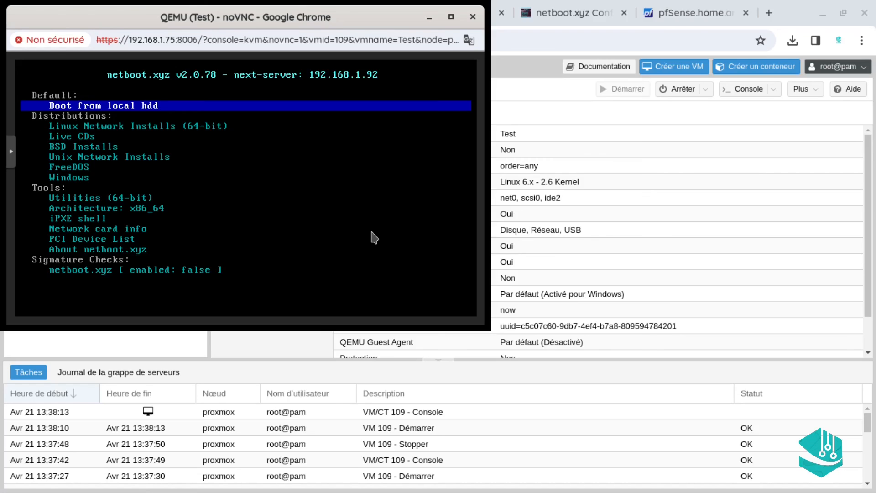
{"action": "key", "text": "Down"}
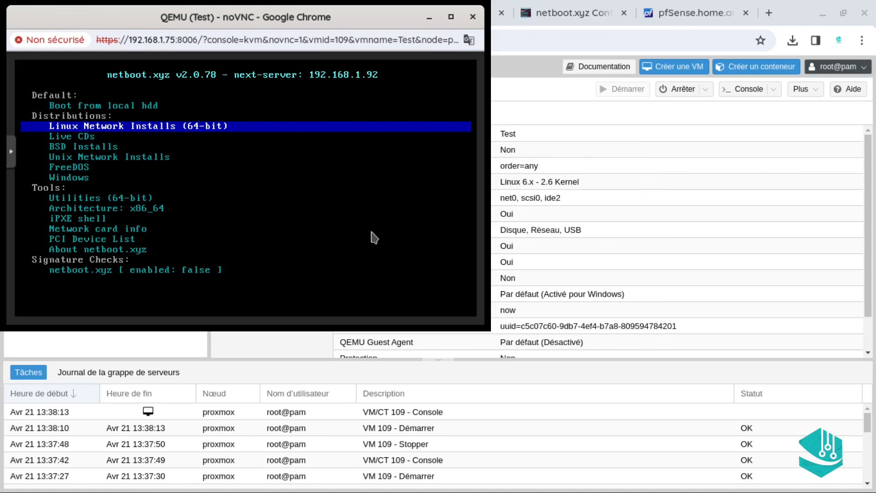